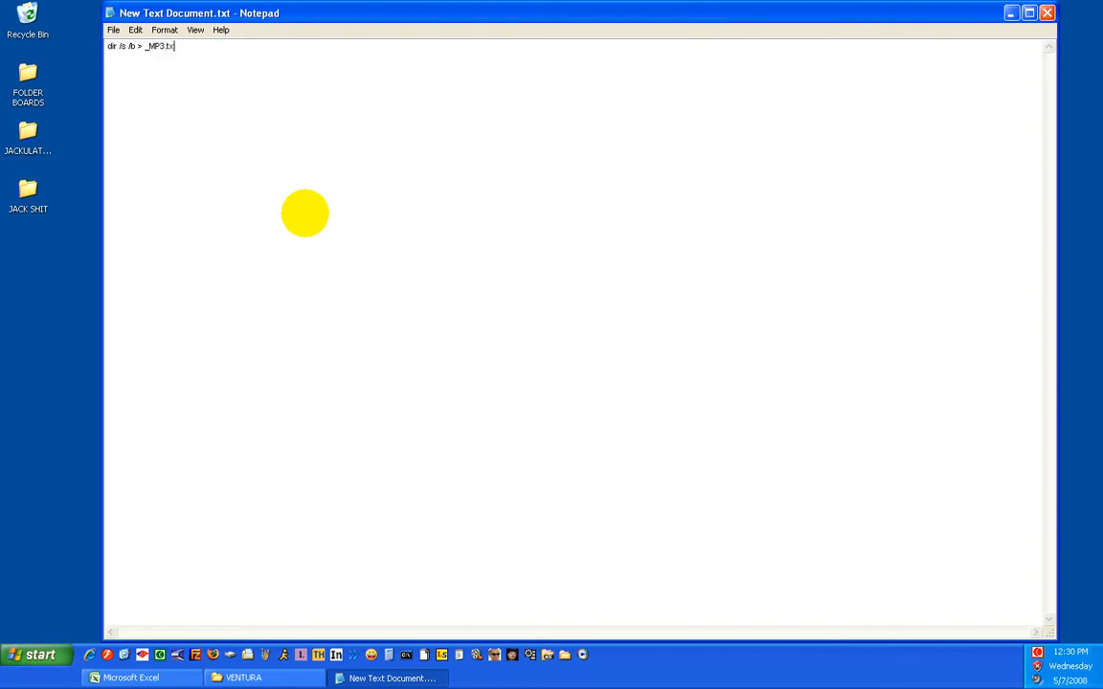
Save the text document containing the directory listing command and close it
left_click(114, 30)
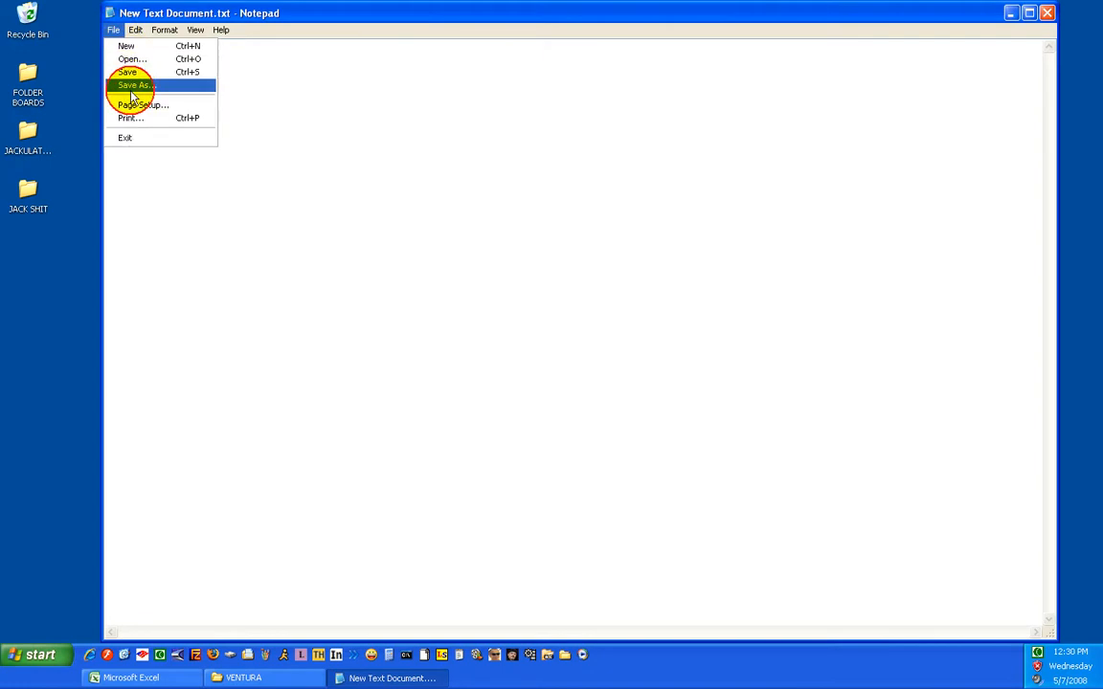
left_click(128, 69)
left_click(1046, 14)
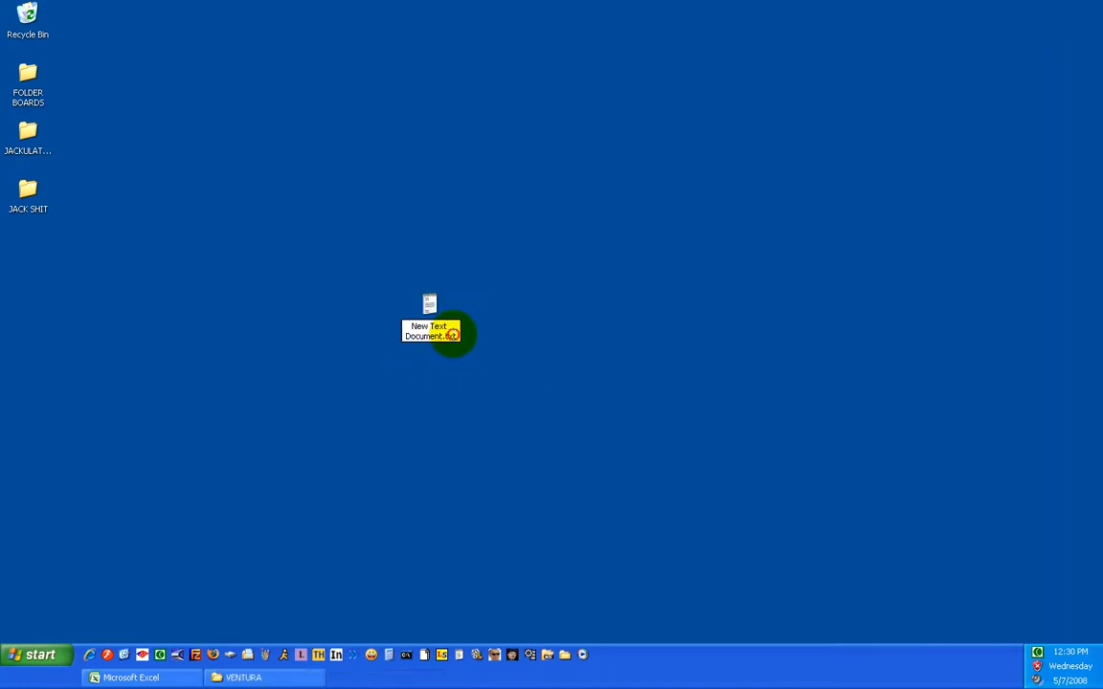
Rename the new text document on the desktop as Mp3List.bat and accept the extension change
left_click_drag(453, 334, 428, 326)
type("M")
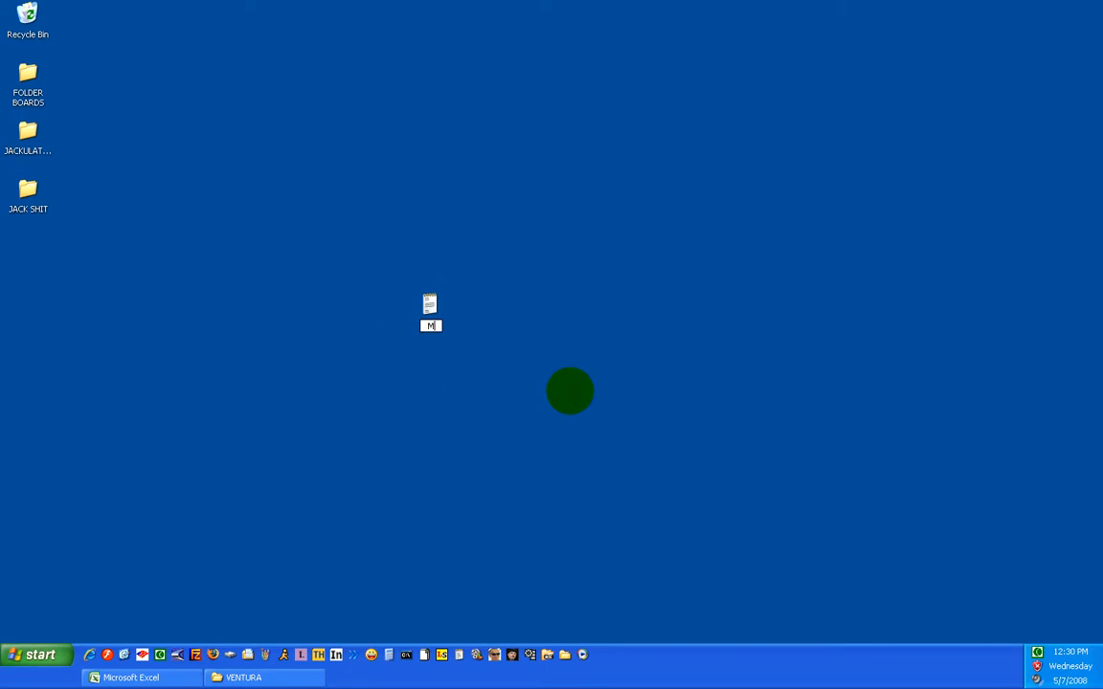
type("p3List.bat")
key("Return")
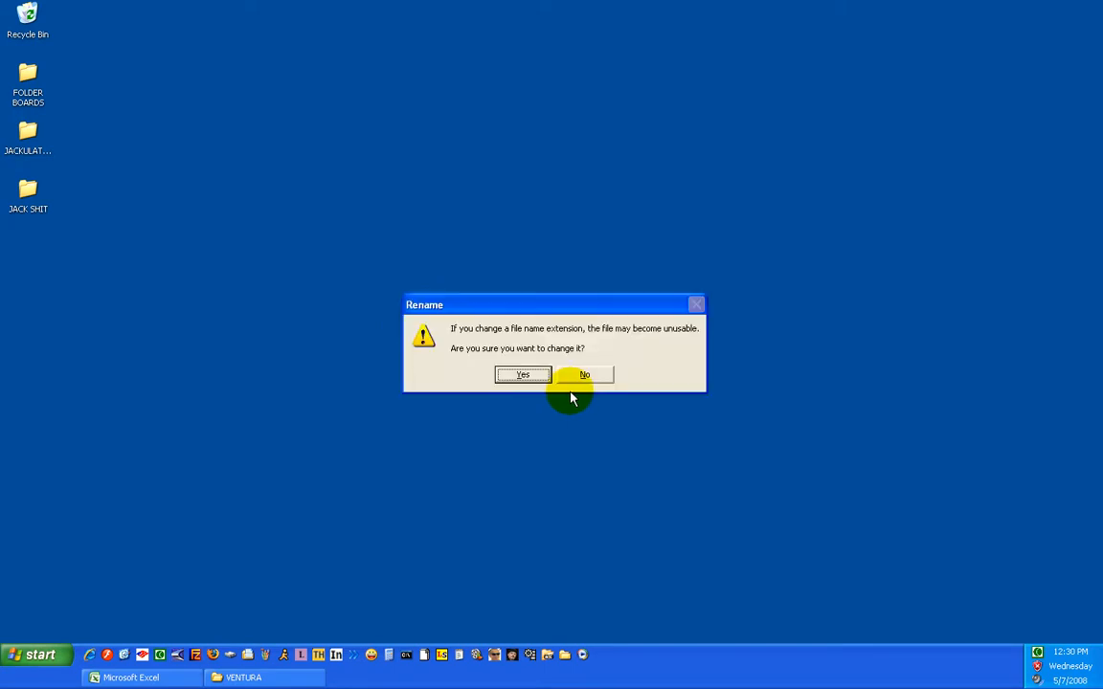
left_click(524, 375)
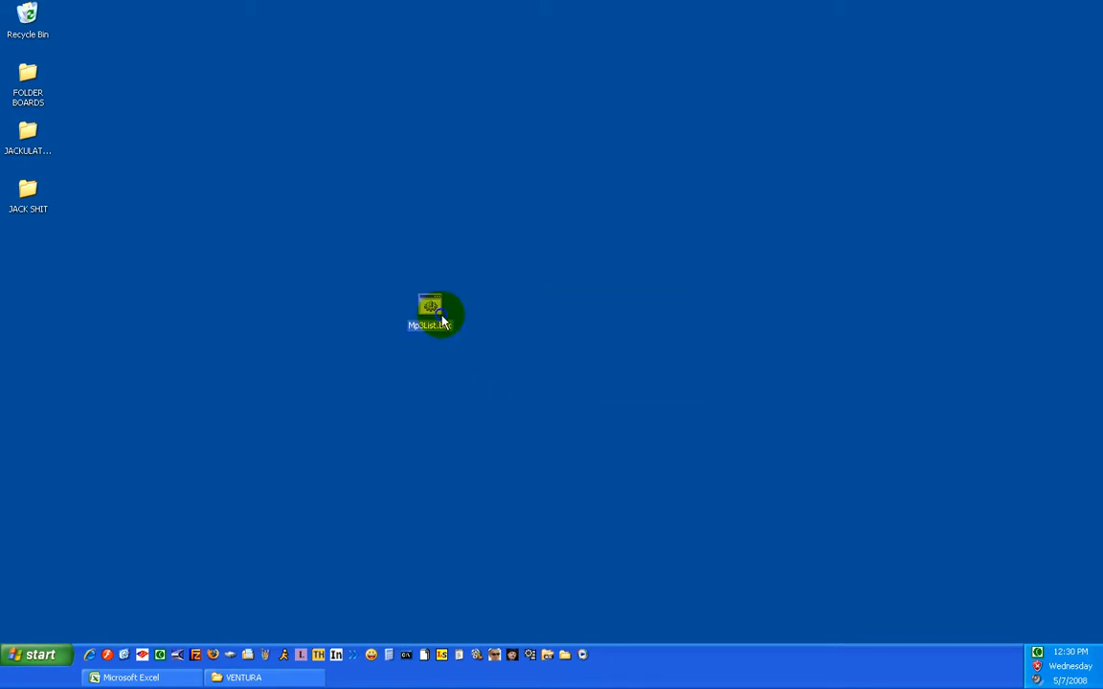
Transfer Mp3List.bat from the desktop into the VENTURA folder
right_click(442, 318)
left_click(464, 468)
left_click(249, 677)
right_click(380, 424)
left_click(404, 516)
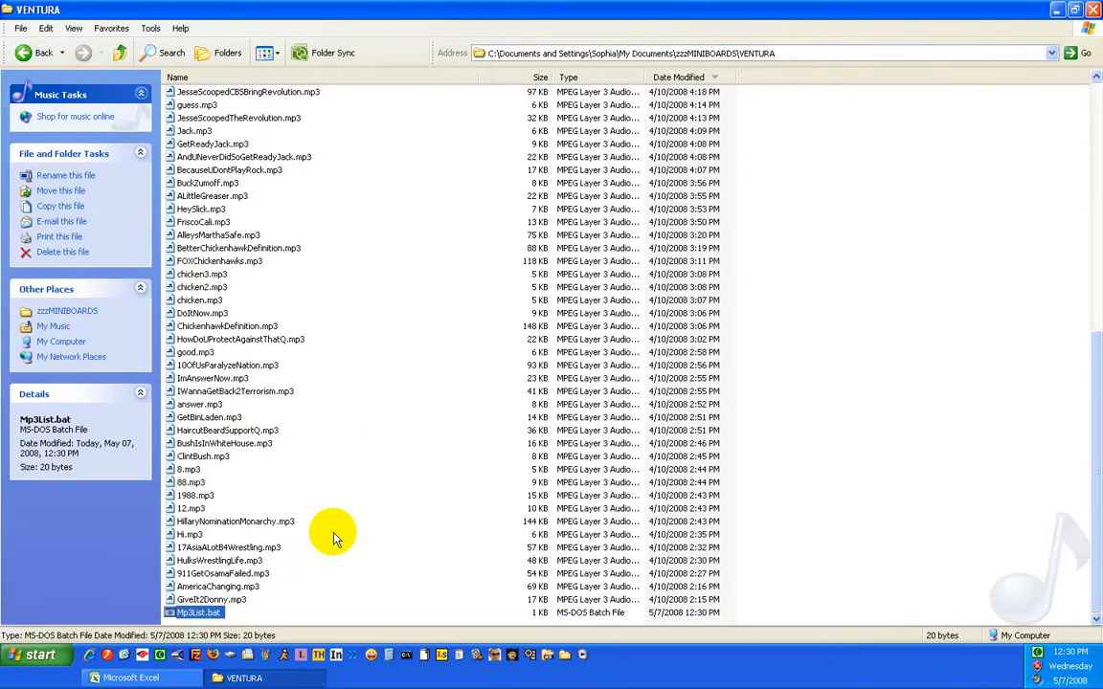
Run Mp3List.bat in the VENTURA folder and select the entire file listing in _MP3.txt
scroll(381, 512, "down", 1)
double_click(197, 613)
scroll(457, 594, "down", 4)
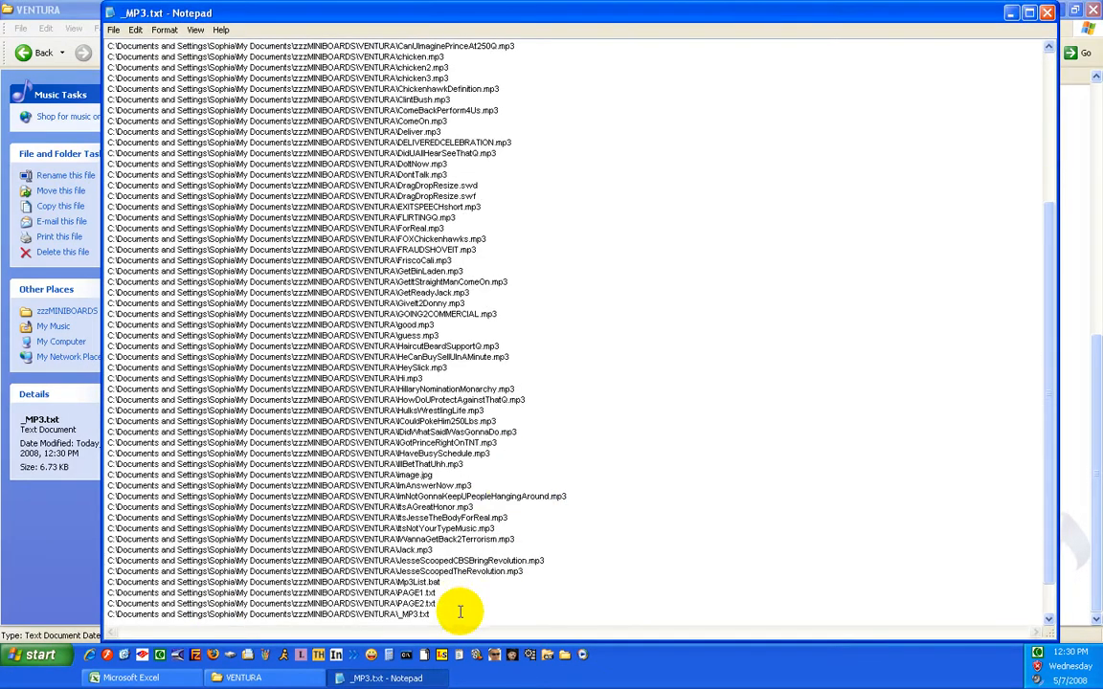
right_click(455, 442)
left_click(491, 527)
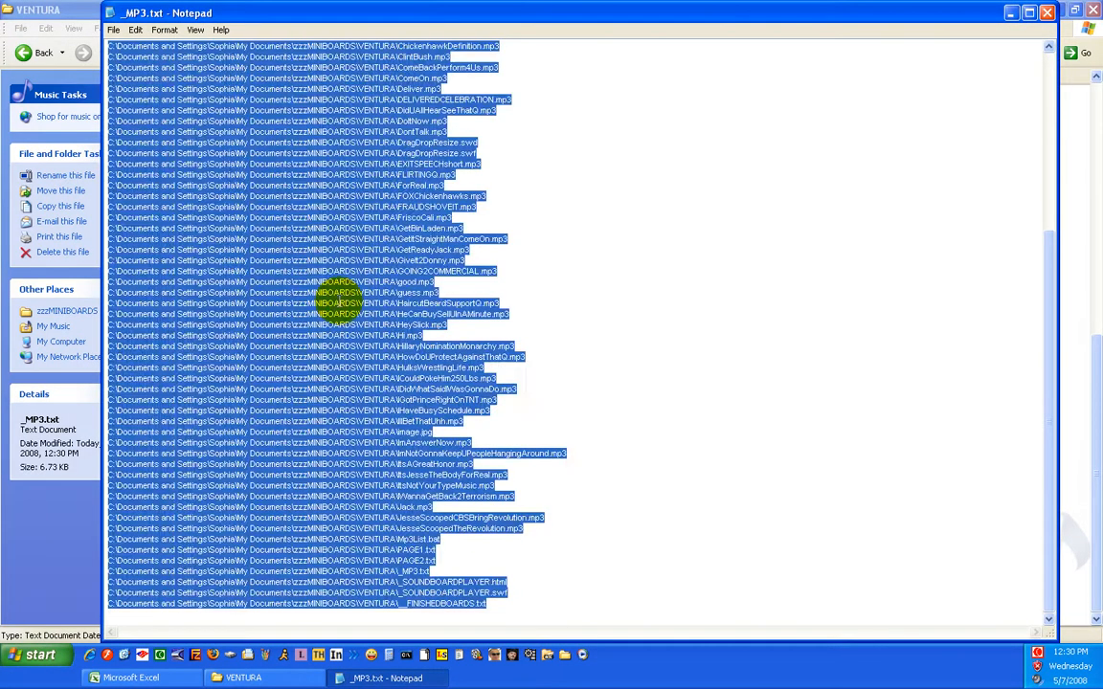
Switch to Excel, create a blank workbook and paste the copied file listing starting at cell K1
left_click(124, 678)
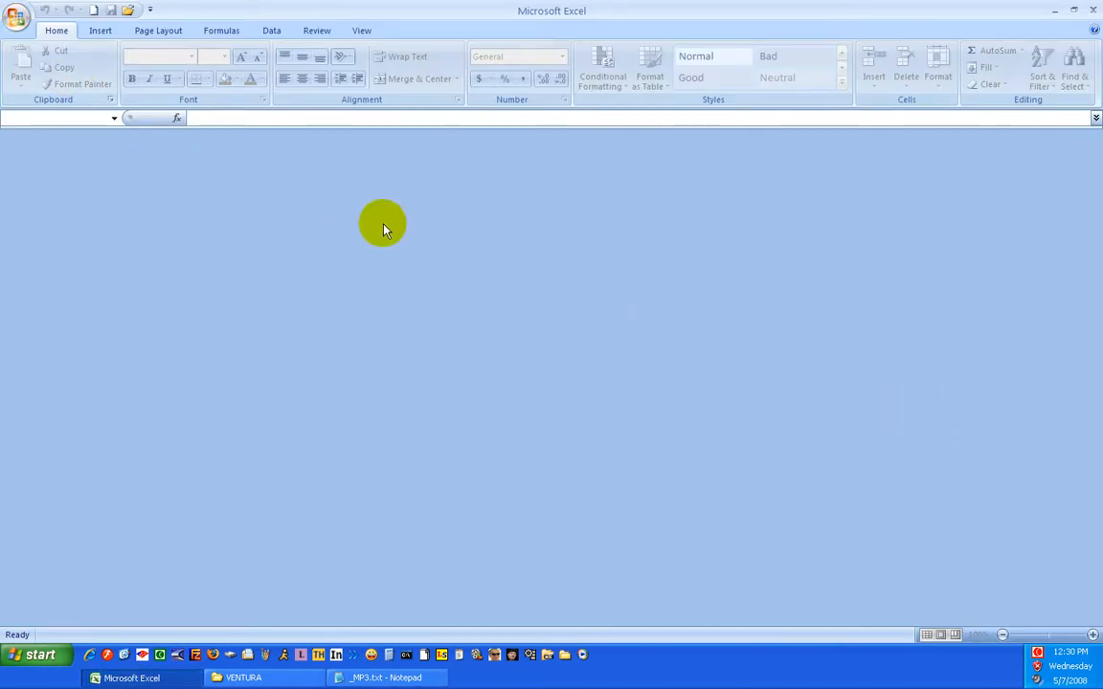
left_click(93, 9)
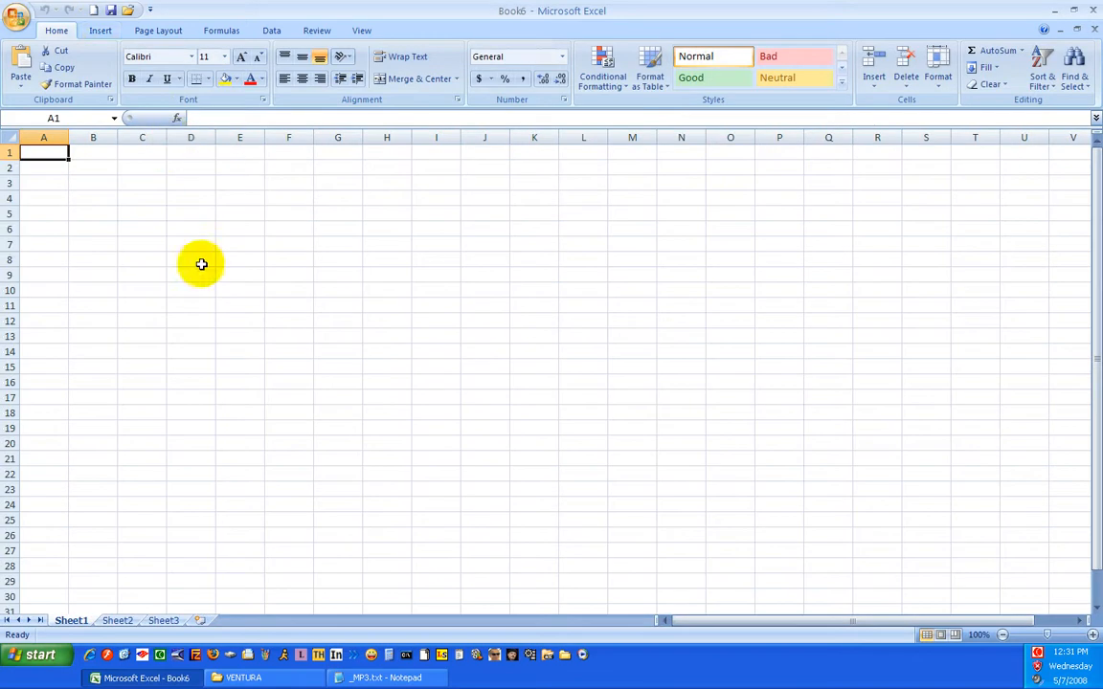
left_click_drag(486, 137, 38, 136)
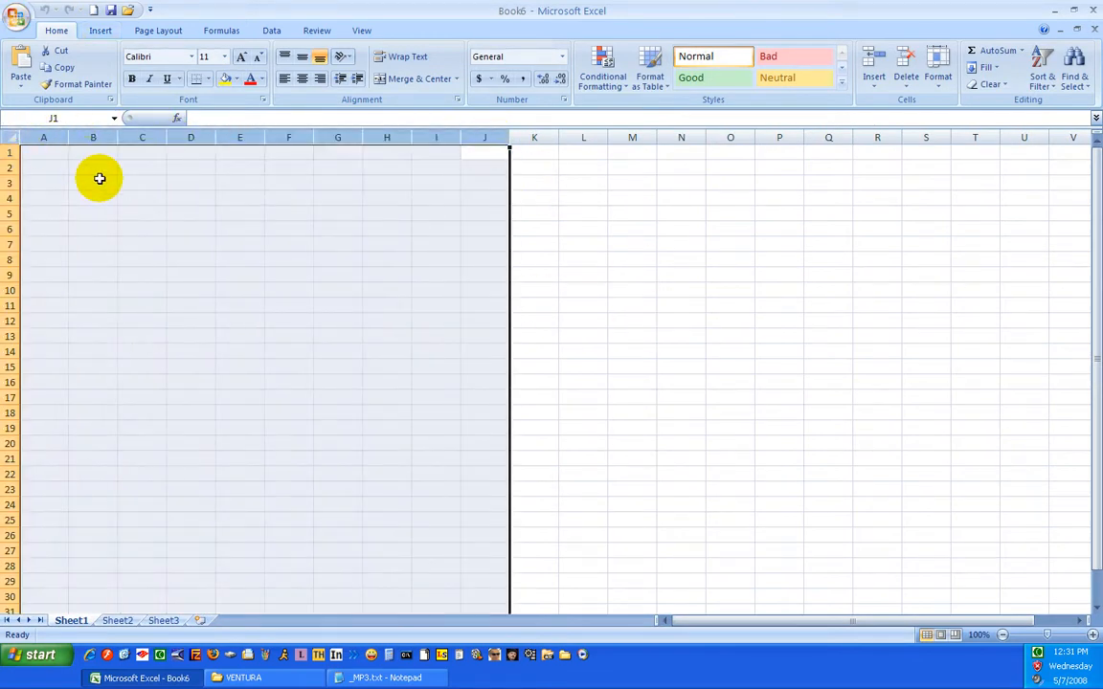
left_click(484, 244)
left_click(534, 153)
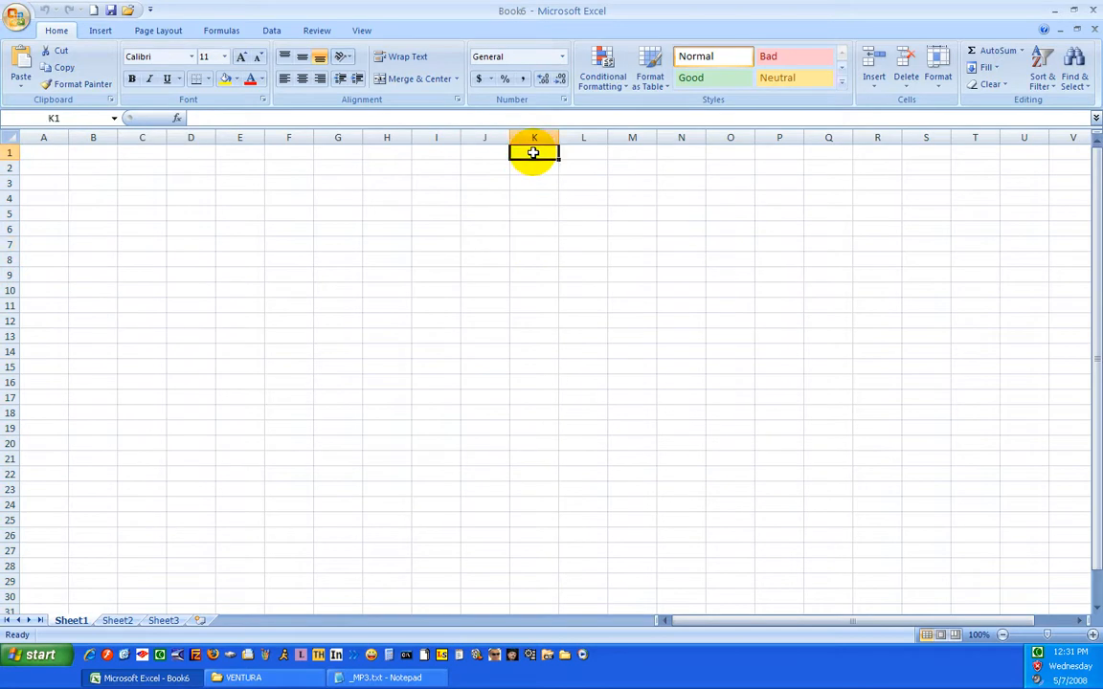
key("ctrl+v")
left_click(433, 276)
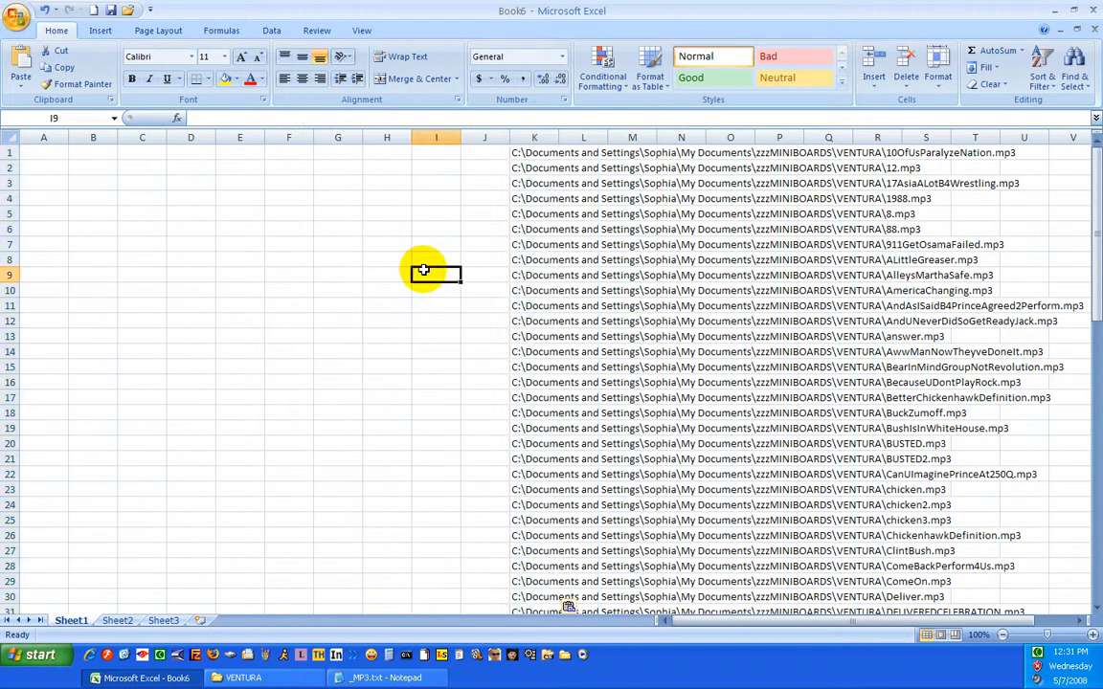
left_click(125, 270)
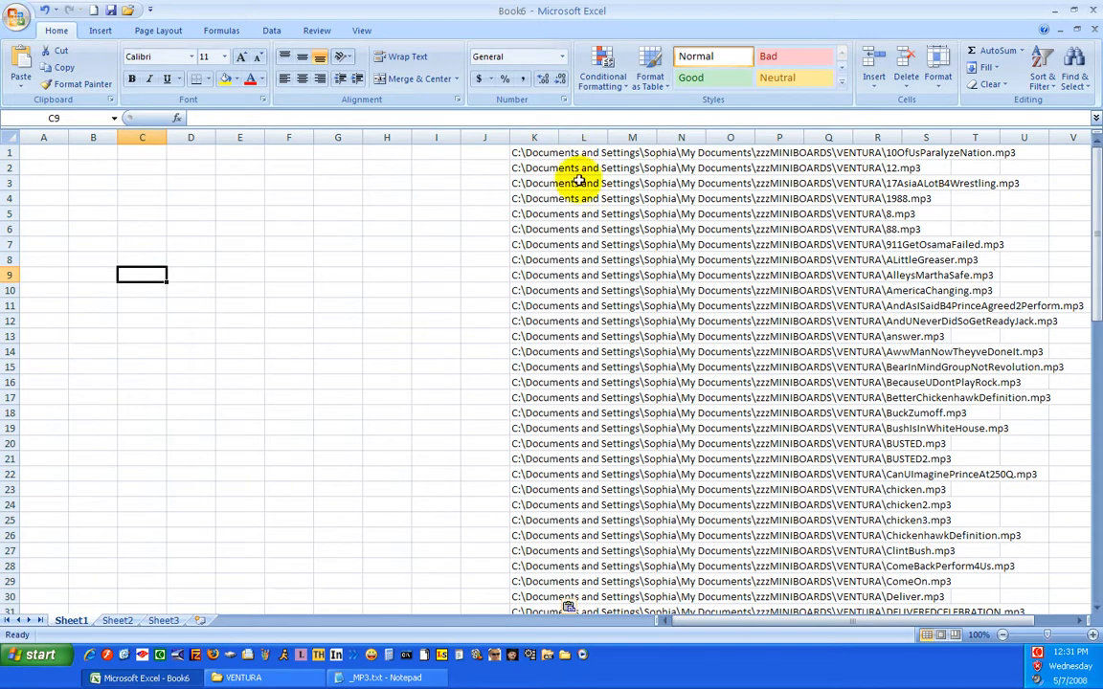
left_click(532, 152)
left_click(434, 306)
Move the 10OfUsParalyzeNation.mp3 path out of K1 and insert it as a hyperlink in cell J1
left_click(517, 153)
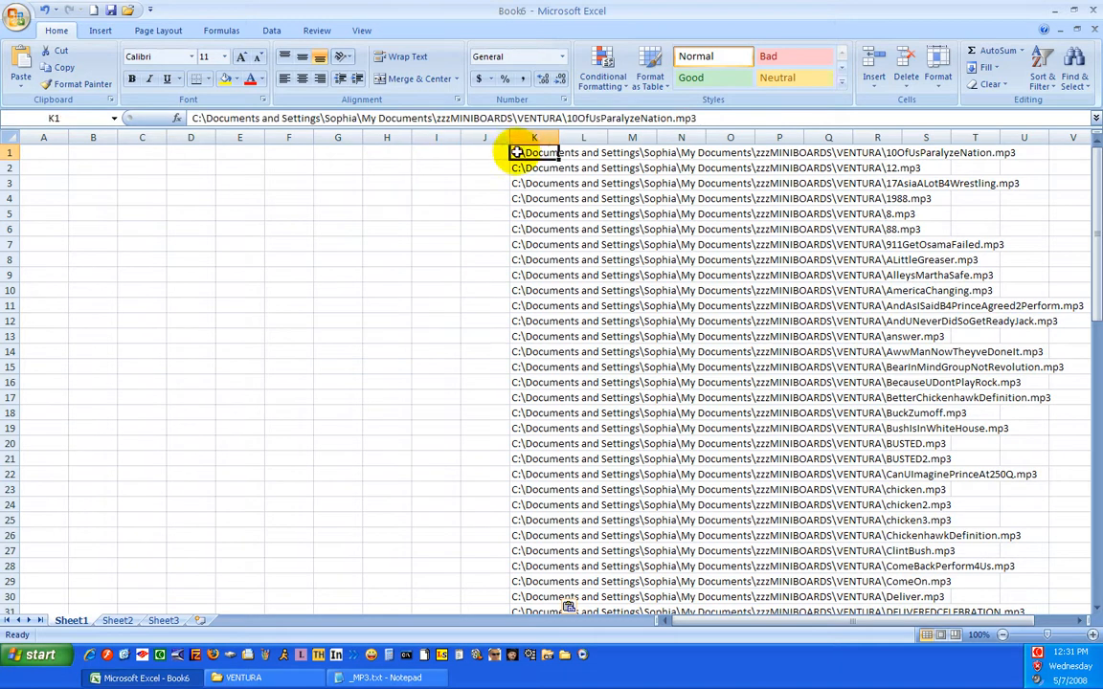
left_click_drag(705, 119, 145, 116)
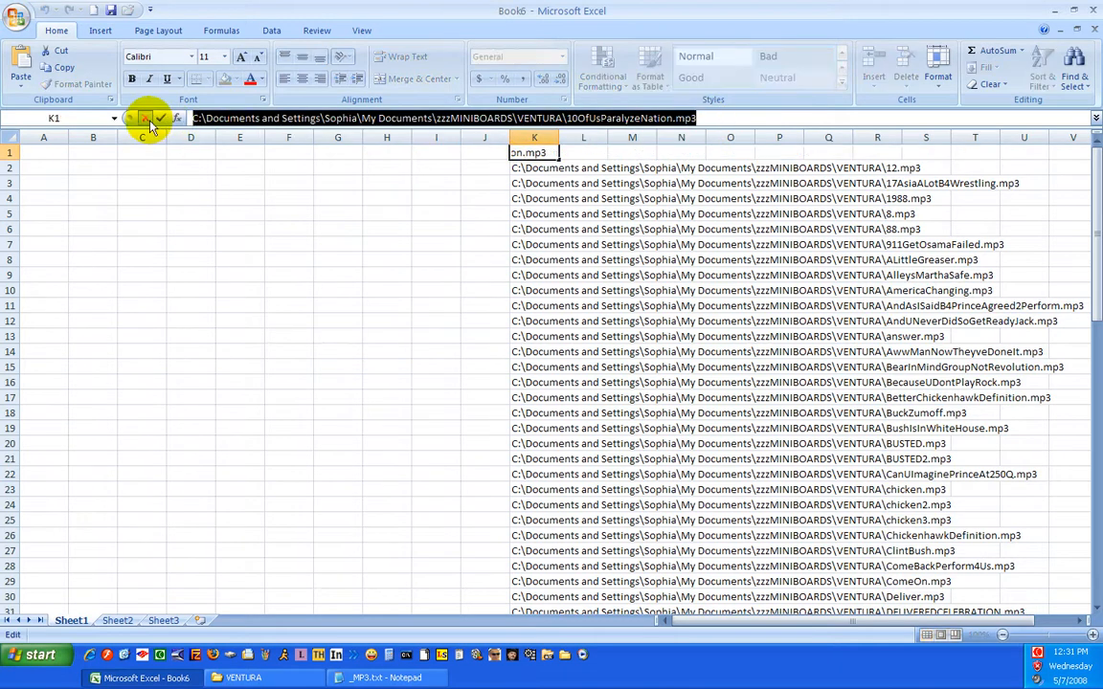
key("Delete")
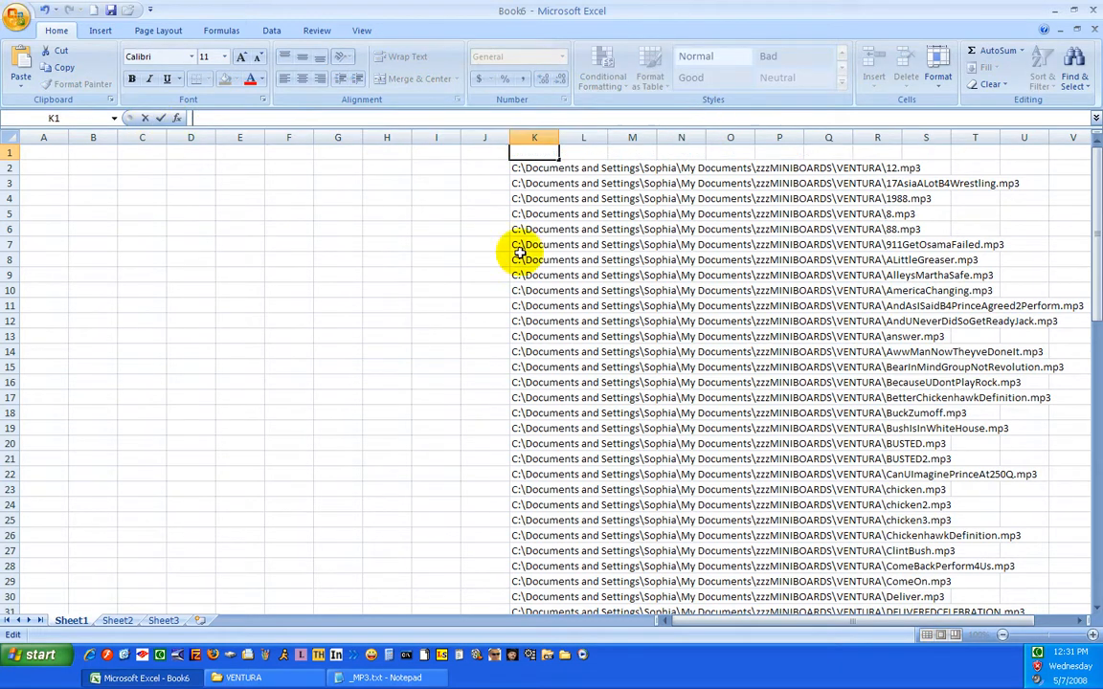
left_click(484, 153)
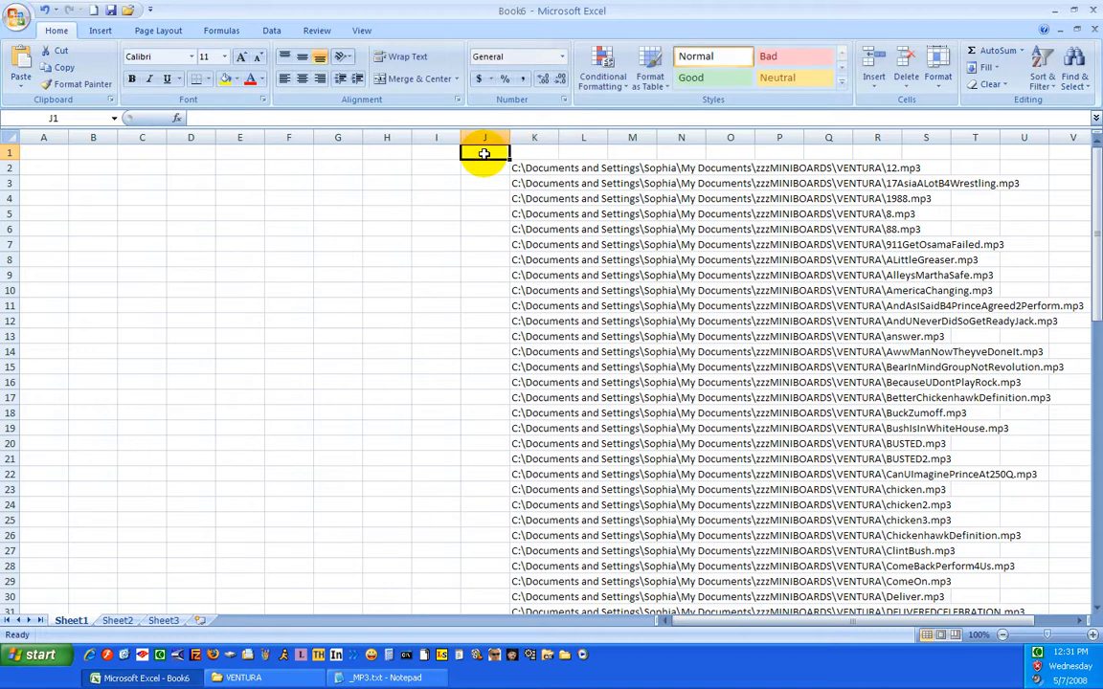
left_click(96, 33)
left_click(490, 73)
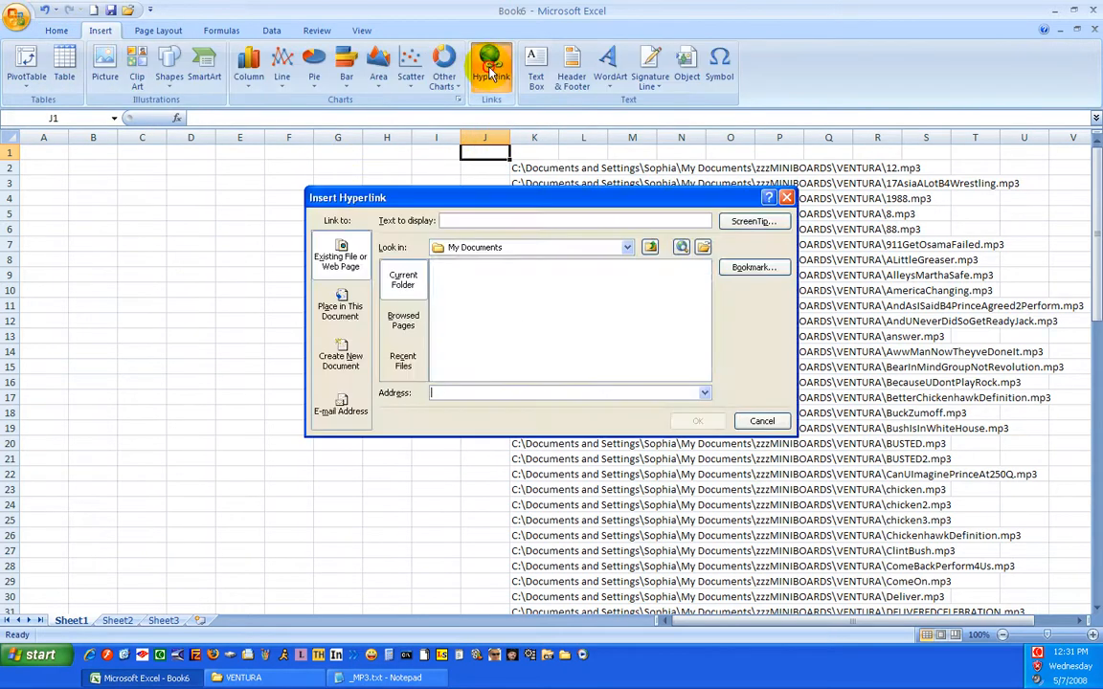
key("ctrl+v")
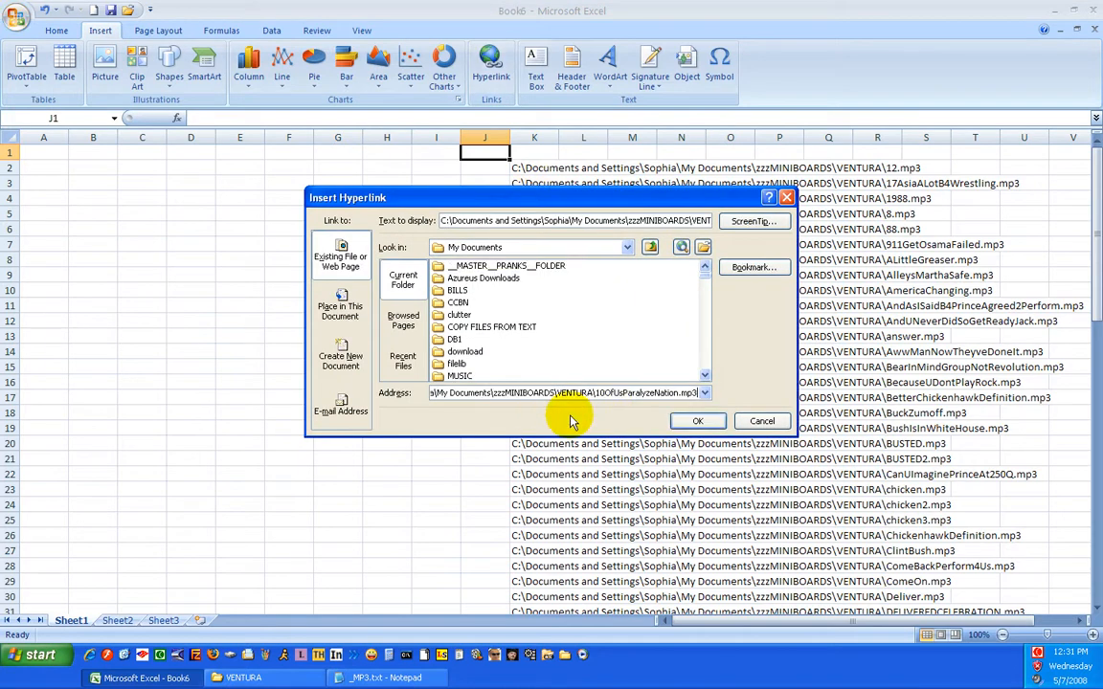
left_click(698, 422)
Cut the 12.mp3 path from K2 and insert it as a hyperlink in cell J2
left_click(517, 169)
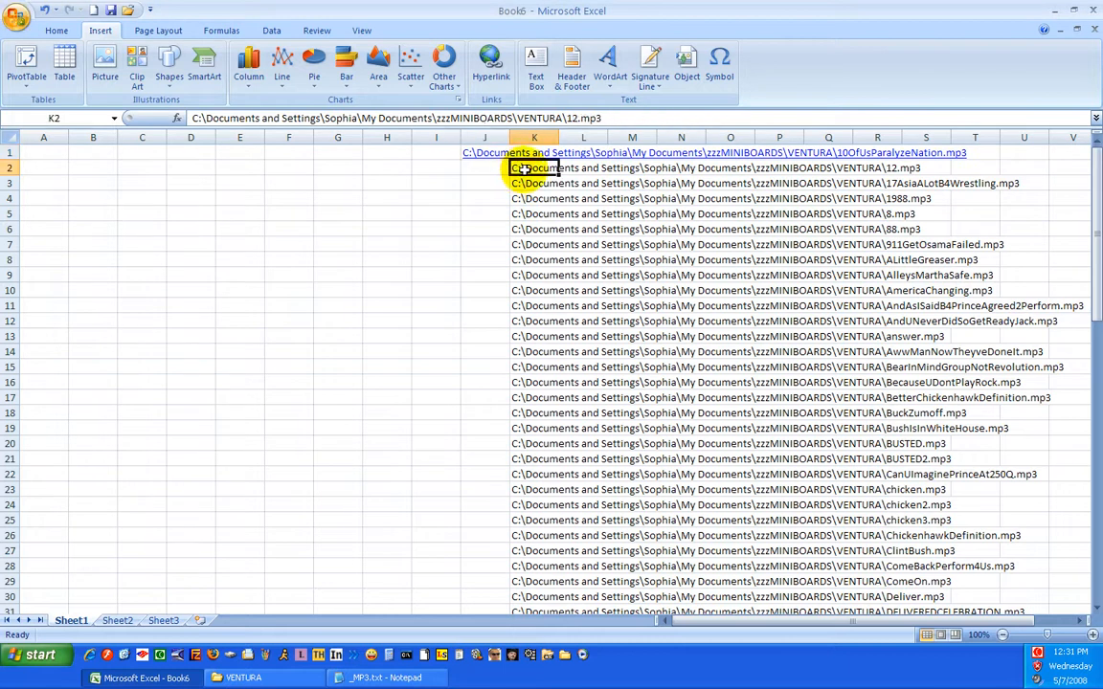
left_click_drag(628, 118, 158, 113)
key("ctrl+x")
left_click(484, 168)
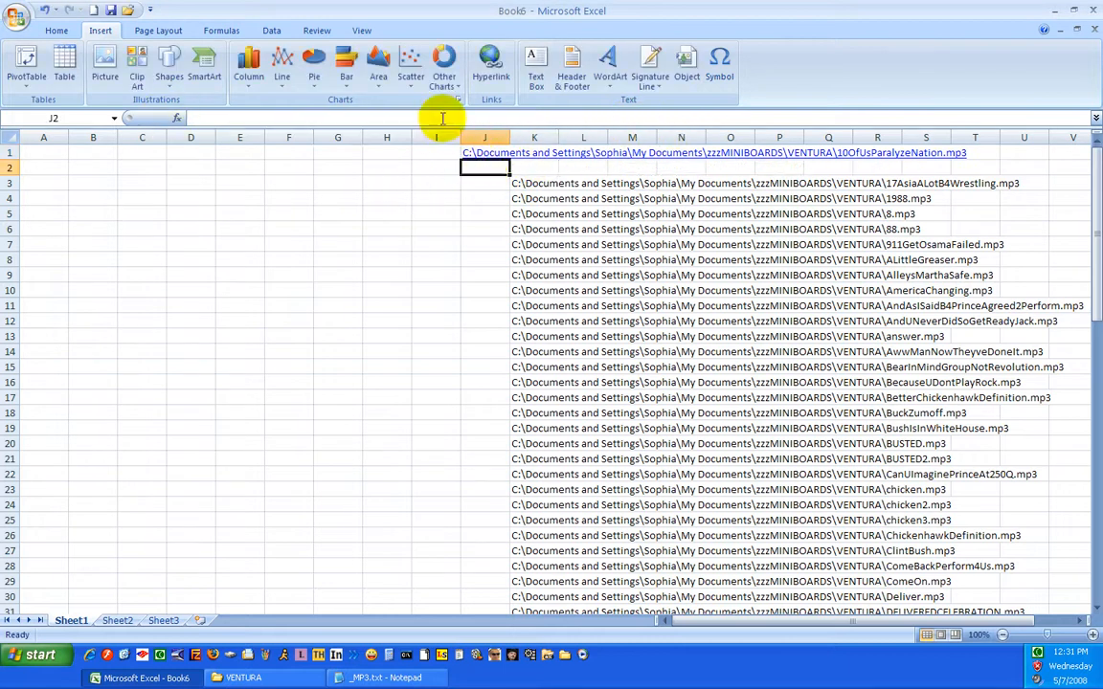
left_click(490, 67)
key("ctrl+v")
left_click(697, 422)
Cut the 17AsiaALotB4Wrestling.mp3 path from K3 and insert it as a hyperlink in cell J3
left_click(520, 182)
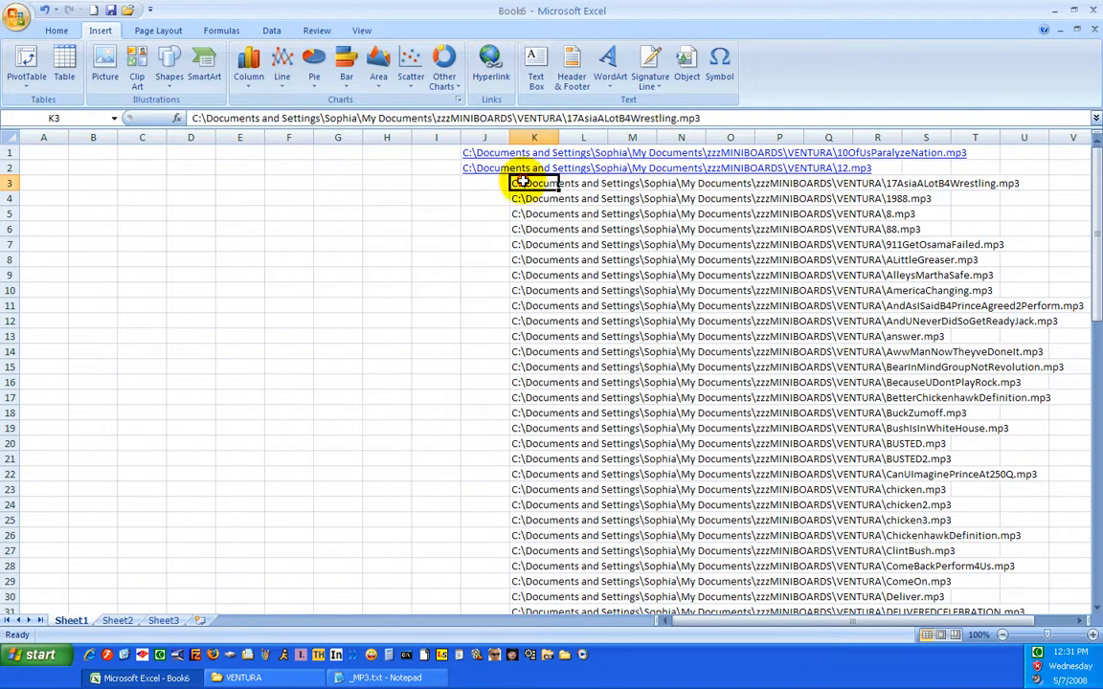
left_click_drag(572, 118, 177, 117)
key("ctrl+x")
left_click(483, 182)
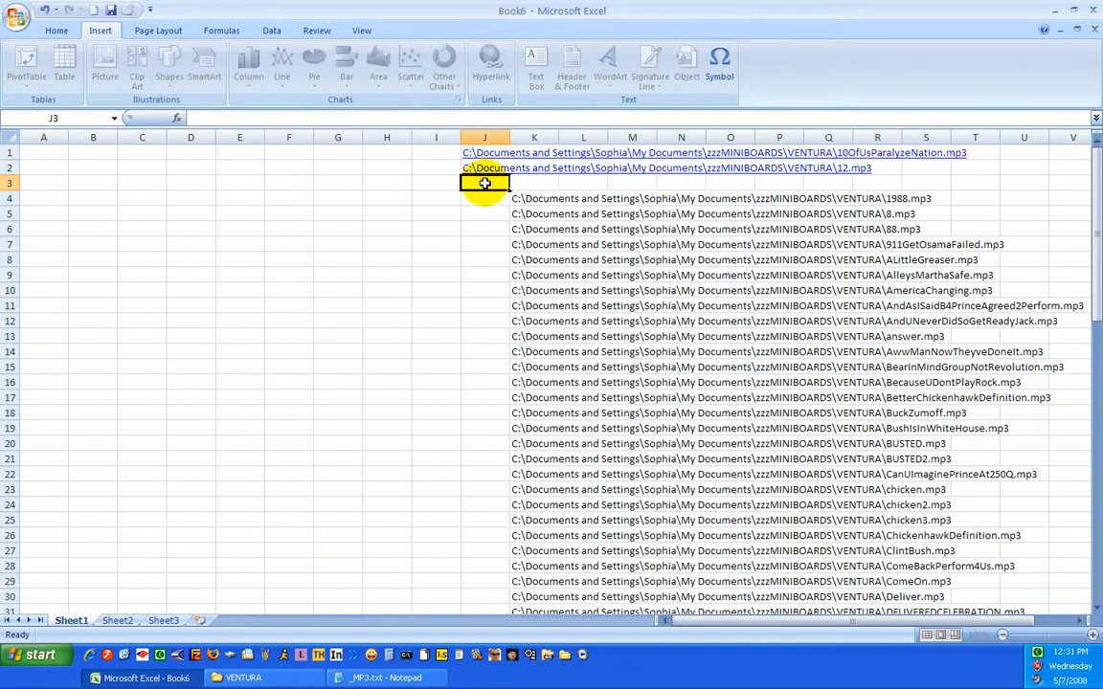
left_click(490, 69)
key("ctrl+v")
left_click(699, 422)
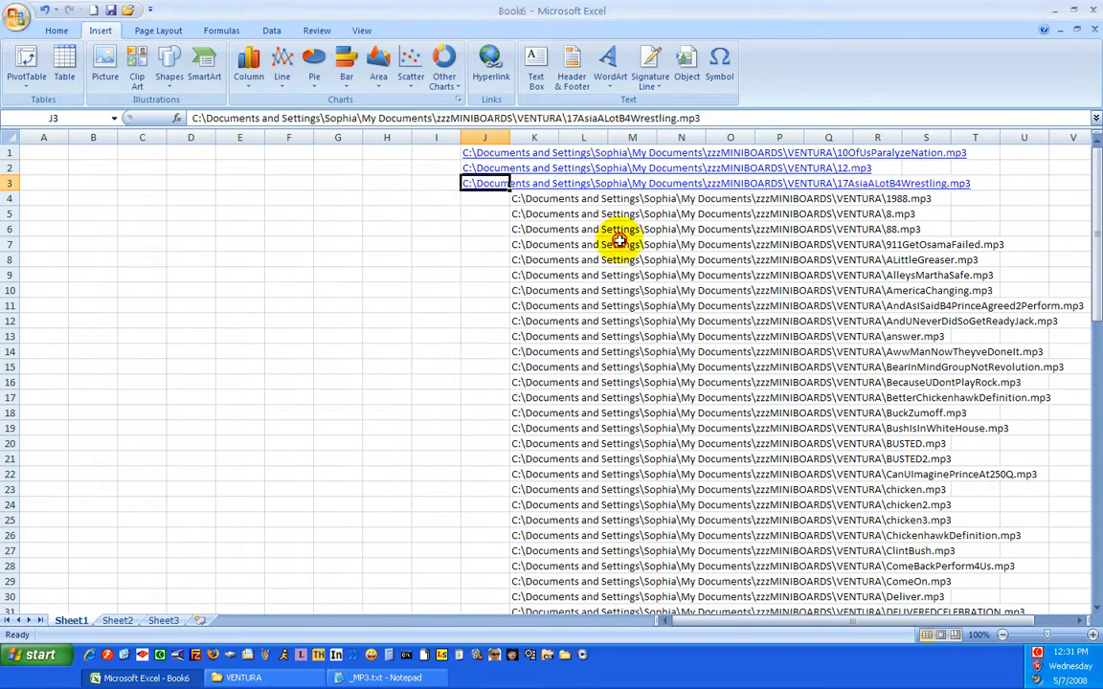
left_click(539, 137)
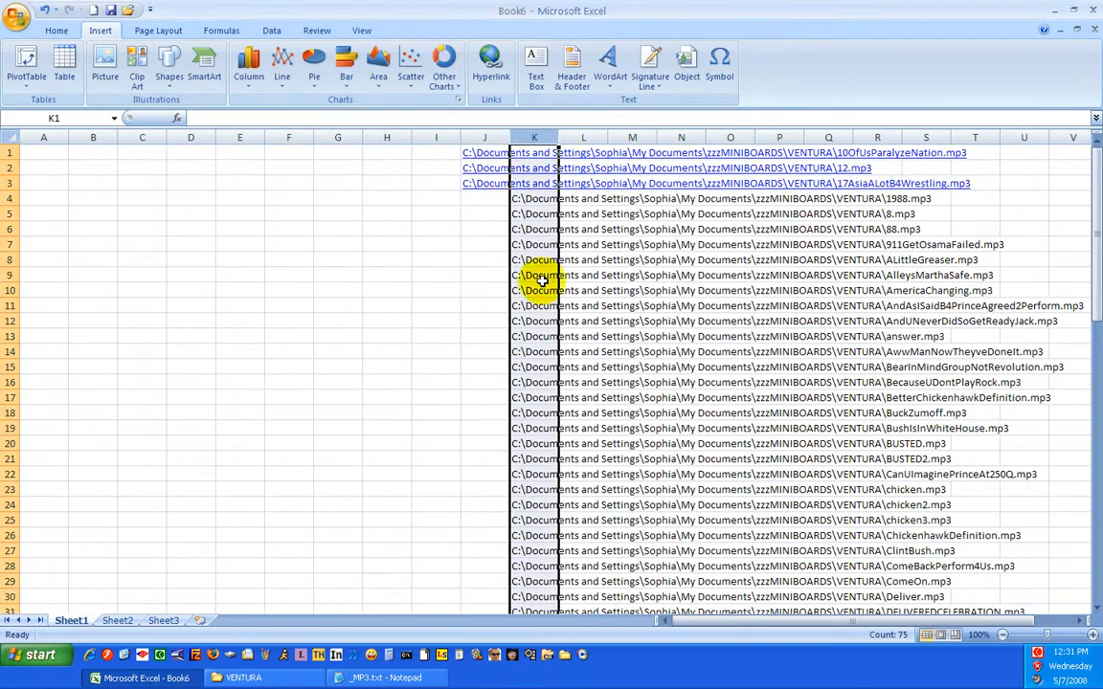
left_click(454, 247)
Cut the 1988.mp3 path from K4 and insert it as a hyperlink in cell J4
left_click(518, 199)
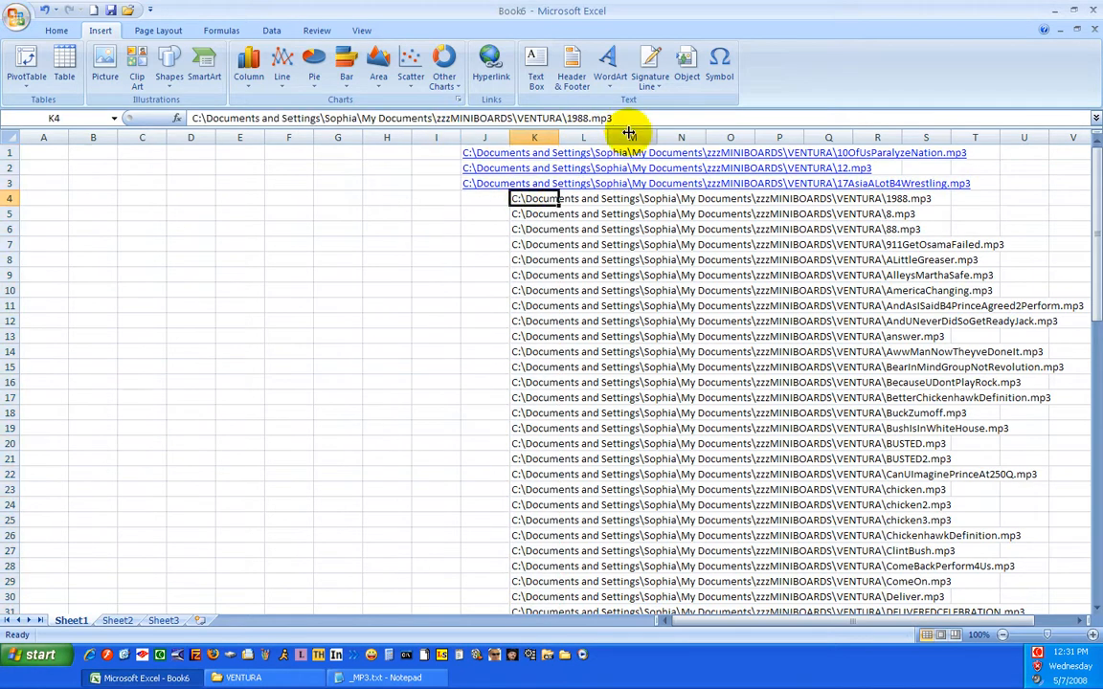
left_click_drag(629, 117, 185, 117)
key("ctrl+x")
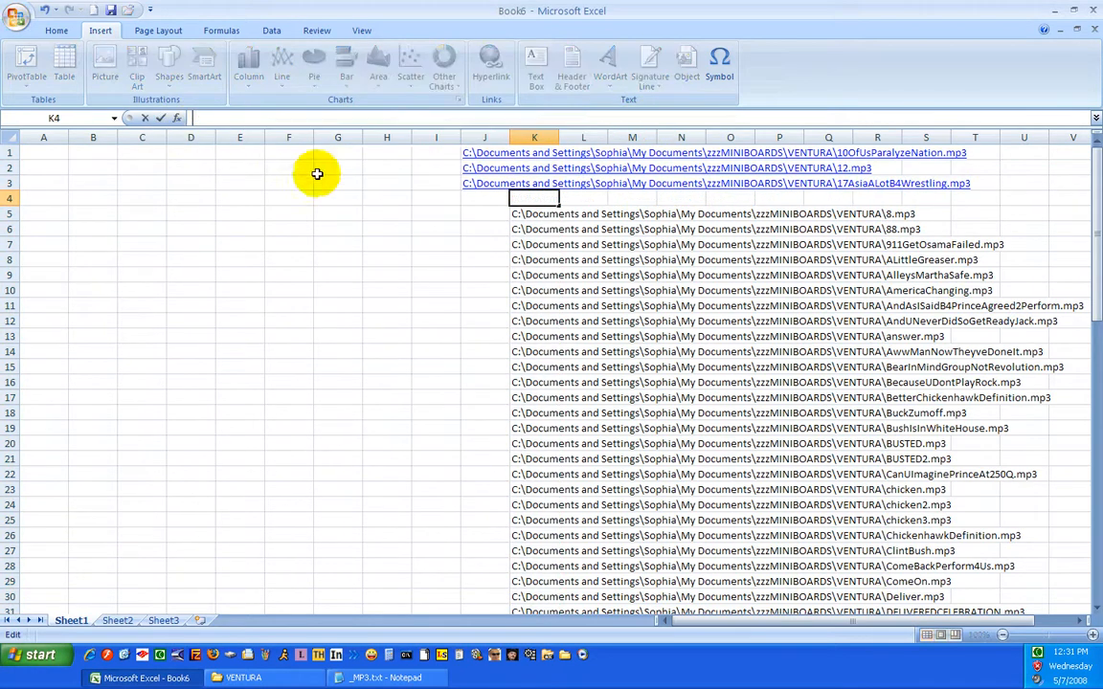
left_click(491, 199)
left_click(490, 69)
key("ctrl+v")
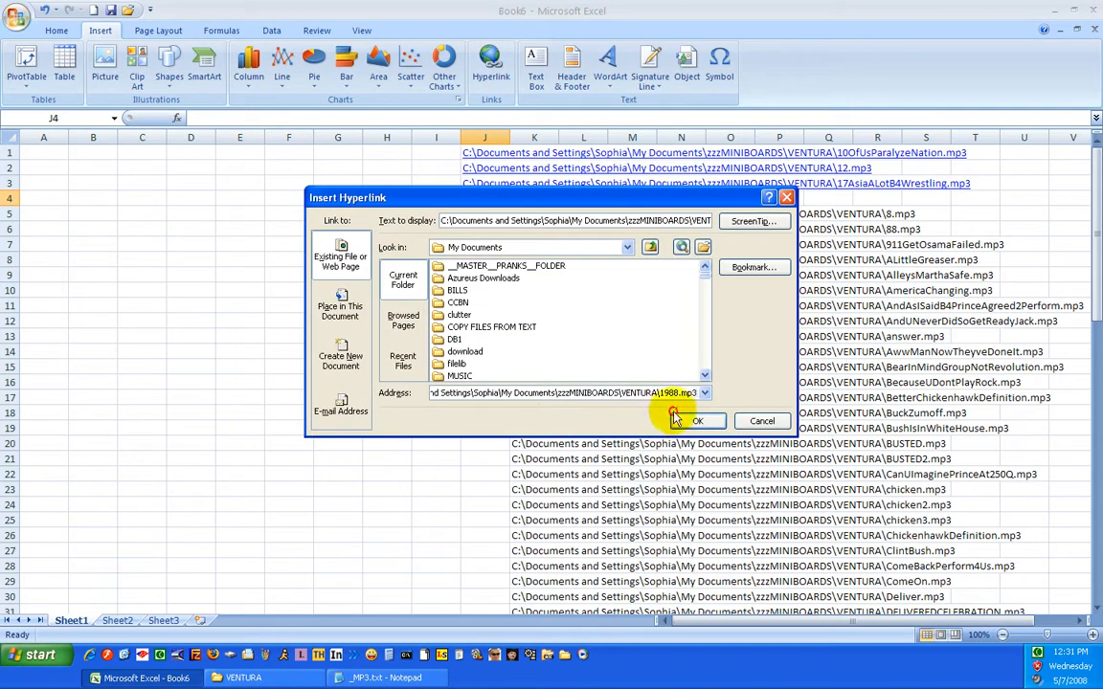
left_click(697, 421)
Cut the 8.mp3 path from K5 and insert it as a hyperlink in cell J5
left_click(533, 212)
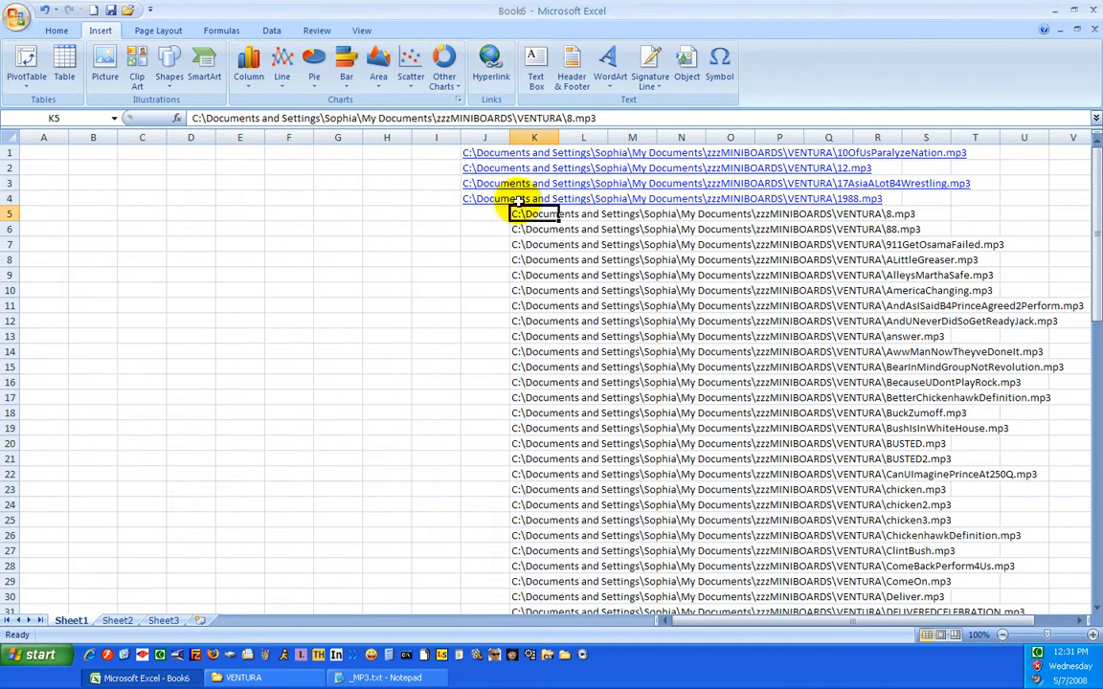
left_click_drag(628, 116, 187, 117)
key("ctrl+x")
left_click(478, 212)
left_click(490, 69)
key("ctrl+v")
left_click(697, 421)
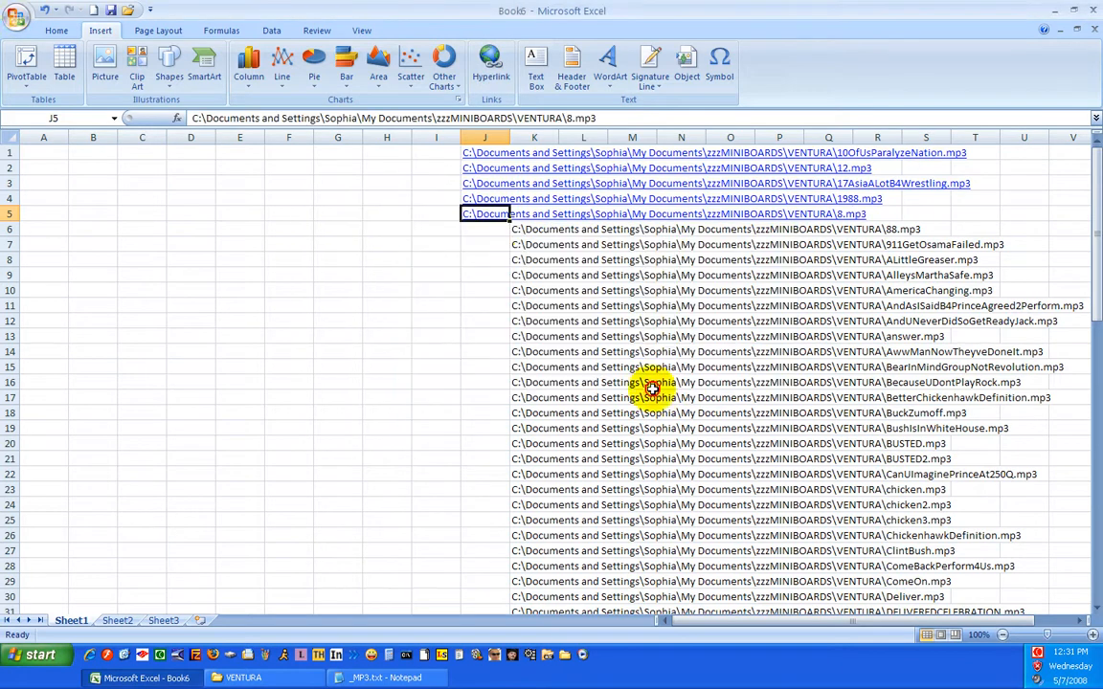
Cut the 88.mp3 path from K6 and insert it as a hyperlink in cell J6
left_click(515, 229)
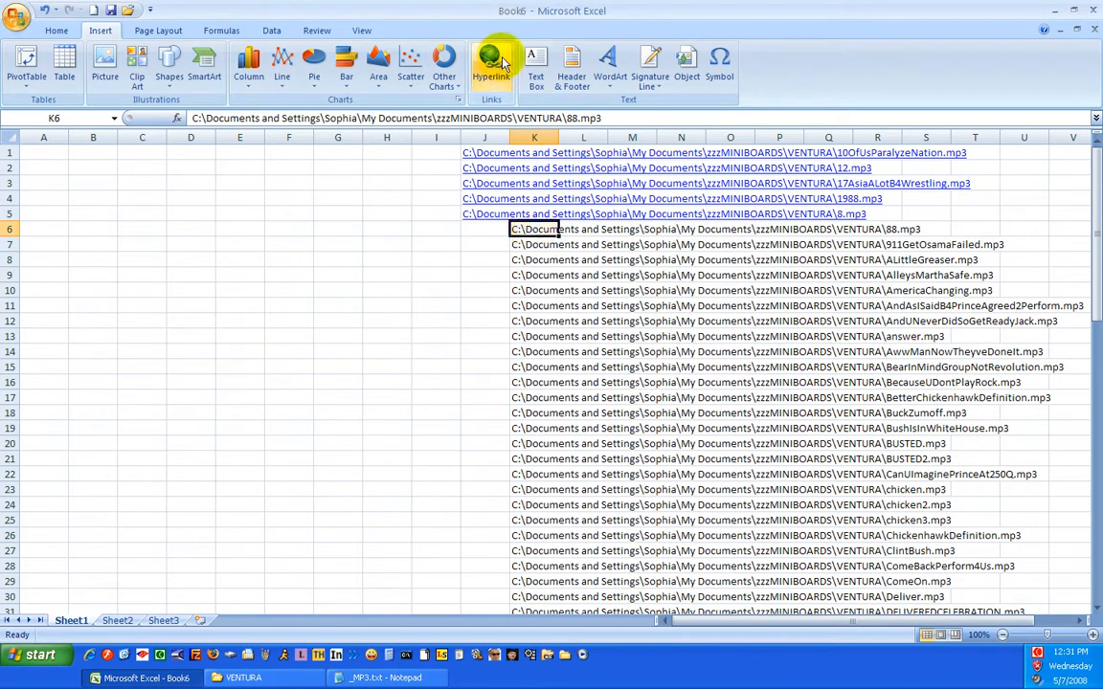
left_click_drag(603, 118, 213, 117)
key("ctrl+x")
left_click(484, 228)
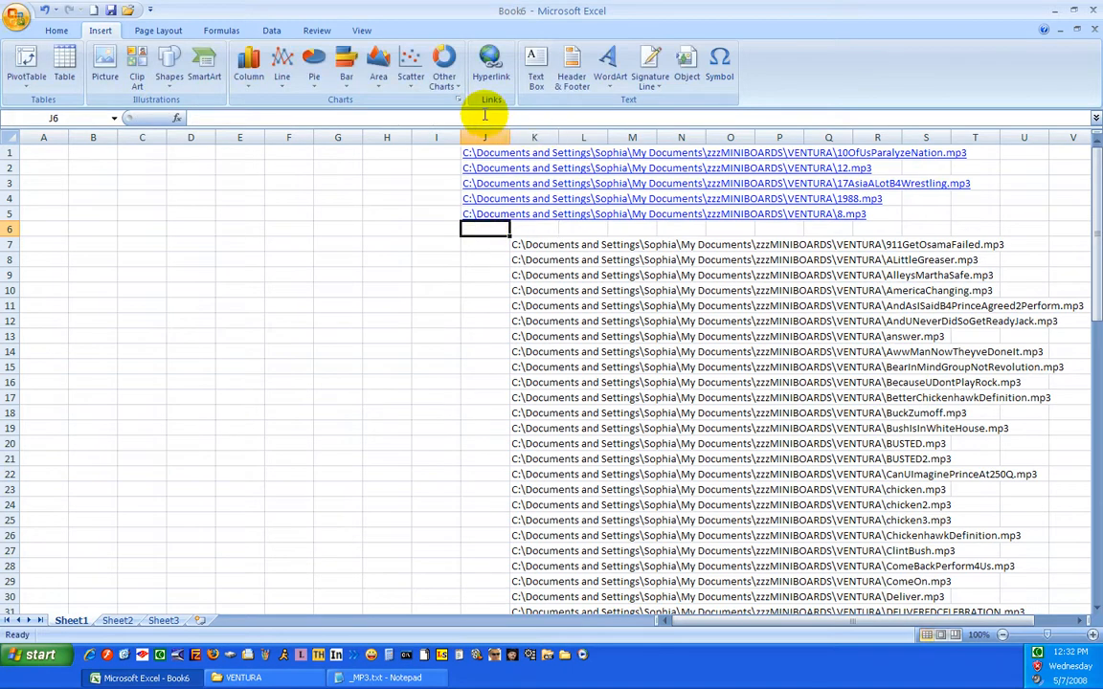
left_click(490, 63)
key("ctrl+v")
left_click(689, 421)
Cut the 911GetOsamaFailed.mp3 path from K7 and insert it as a hyperlink in cell J7
left_click(525, 247)
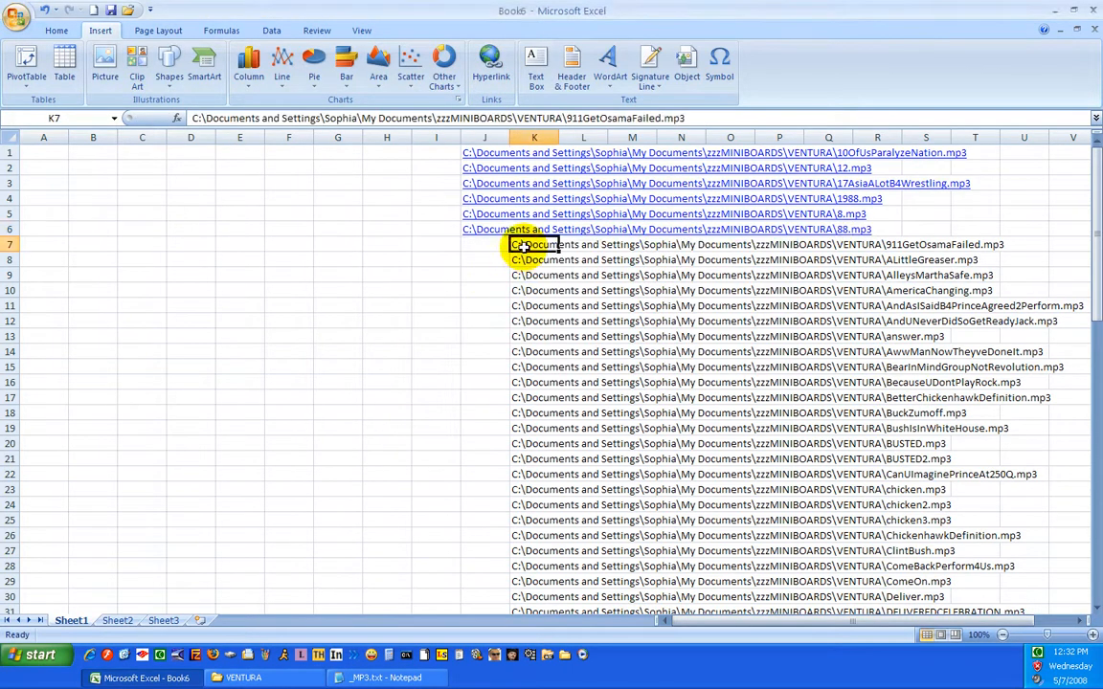
left_click(445, 295)
left_click(526, 247)
left_click_drag(694, 117, 173, 118)
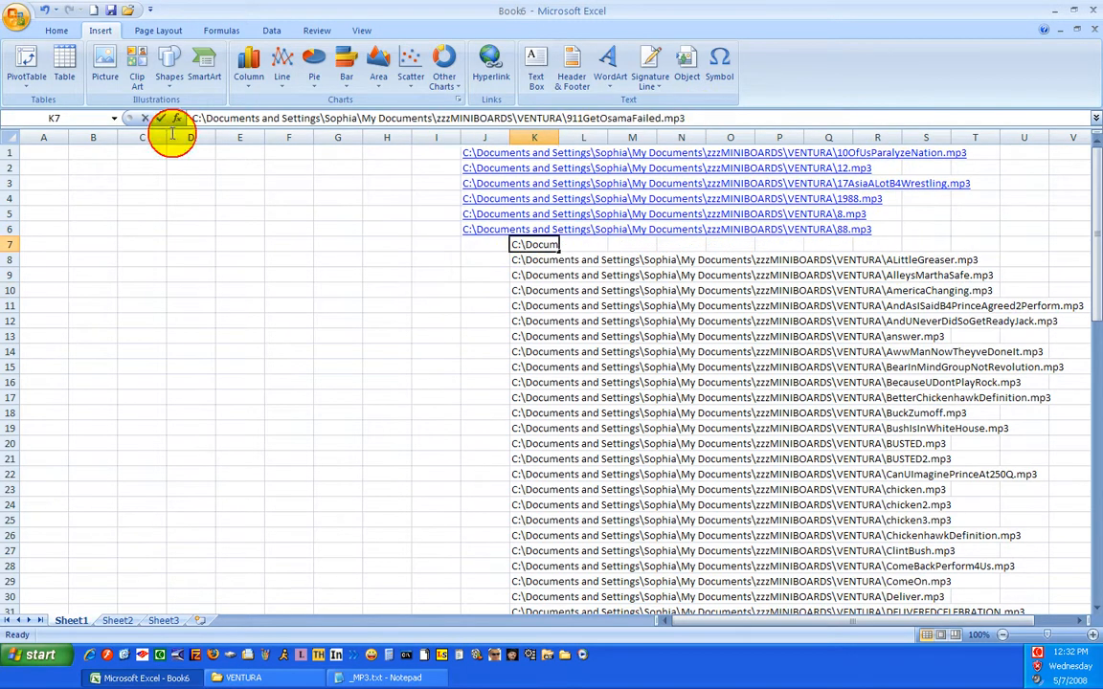
key("Delete")
left_click(489, 247)
left_click(491, 67)
key("ctrl+v")
left_click(680, 416)
Cut the ALittleGreaser.mp3 path from K8 and insert it as a hyperlink in cell J8
left_click(532, 262)
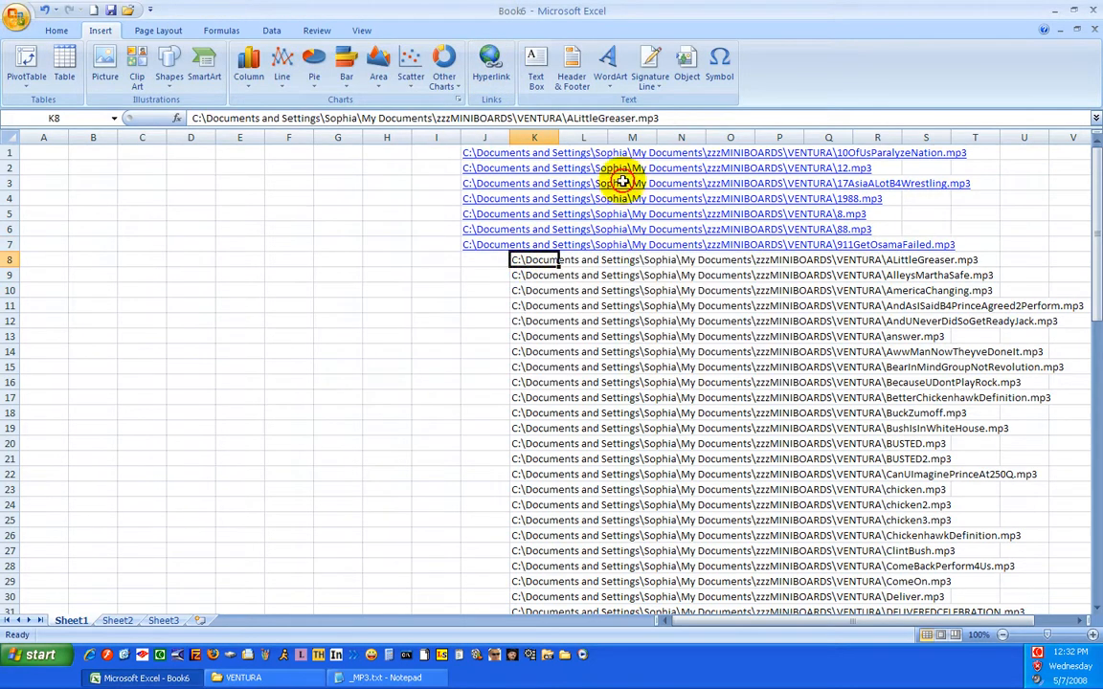
left_click_drag(670, 118, 141, 107)
key("ctrl+x")
left_click(479, 260)
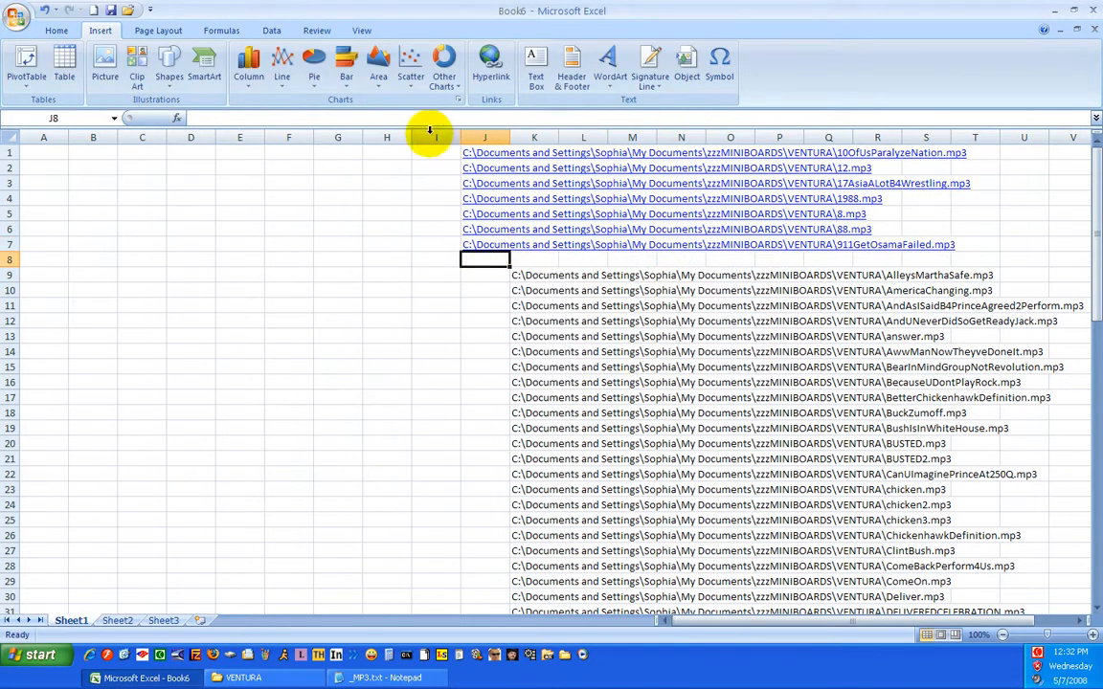
left_click(490, 67)
key("ctrl+v")
left_click(676, 416)
Cut the AlleysMarthaSafe.mp3 path from K9 and insert it as a hyperlink in cell J9
left_click(525, 275)
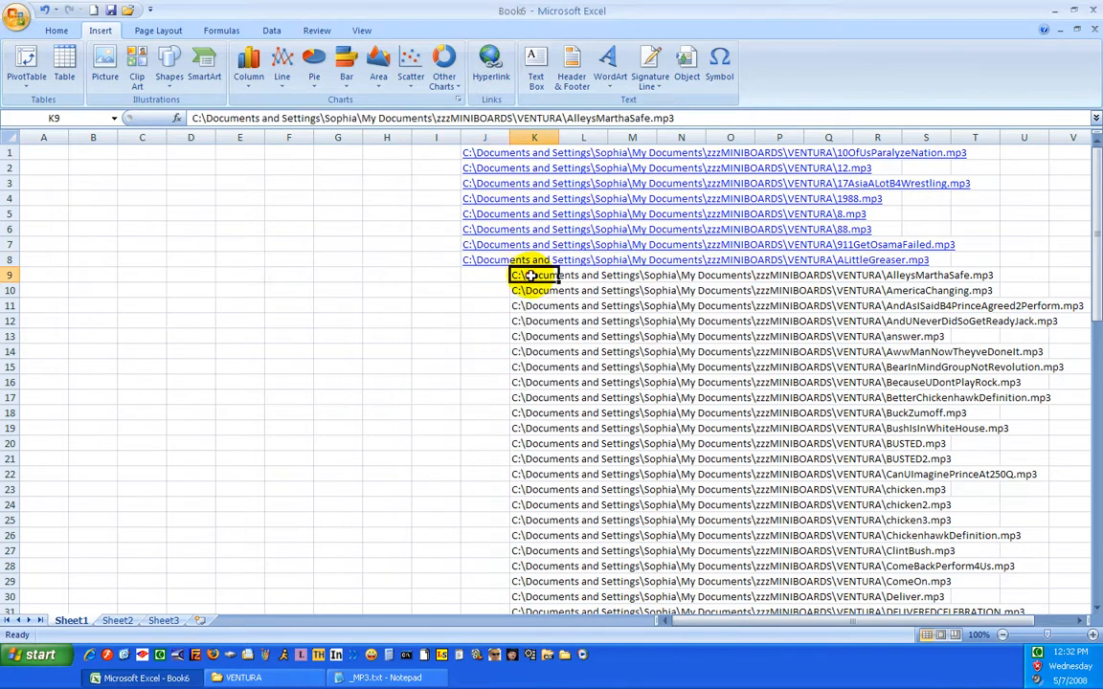
left_click_drag(676, 118, 310, 99)
key("ctrl+x")
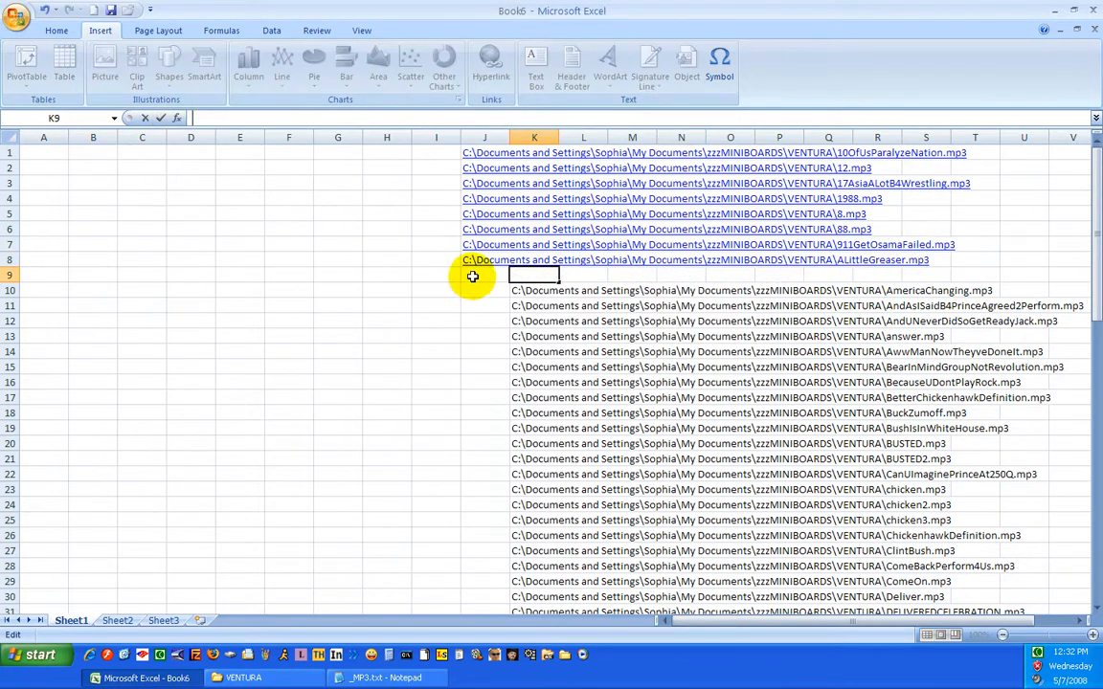
left_click(479, 276)
left_click(490, 67)
key("ctrl+v")
left_click(697, 421)
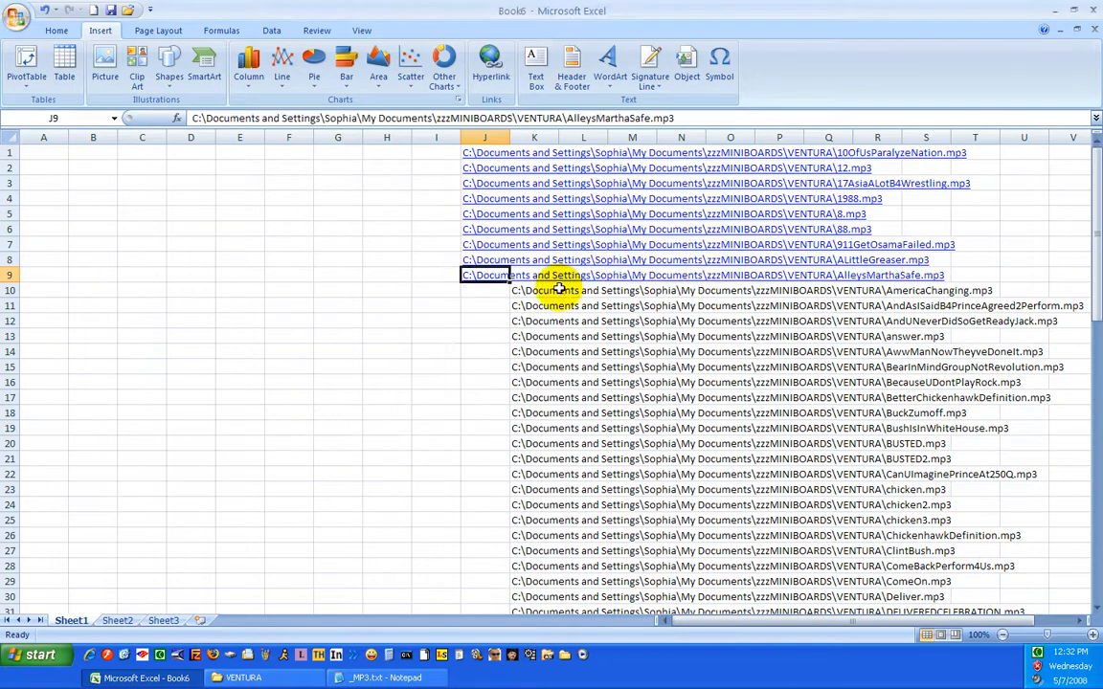
Cut the AmericaChanging.mp3 path from K10 and insert it as a hyperlink in cell J10
left_click(536, 290)
right_click(692, 139)
left_click(525, 294)
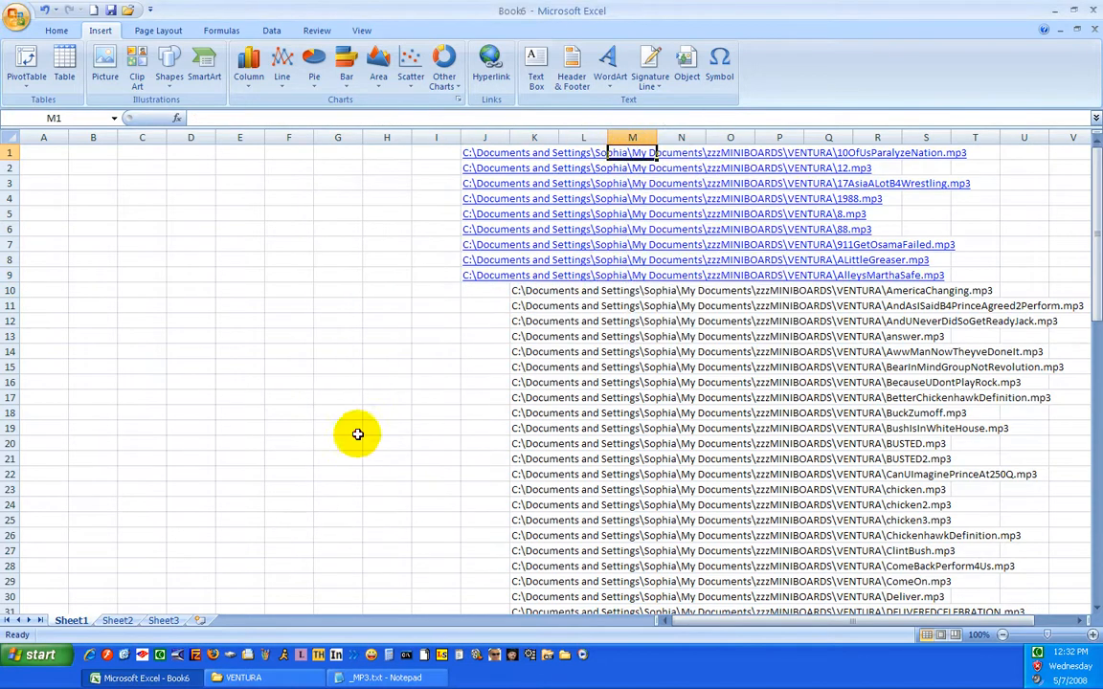
left_click_drag(699, 118, 154, 118)
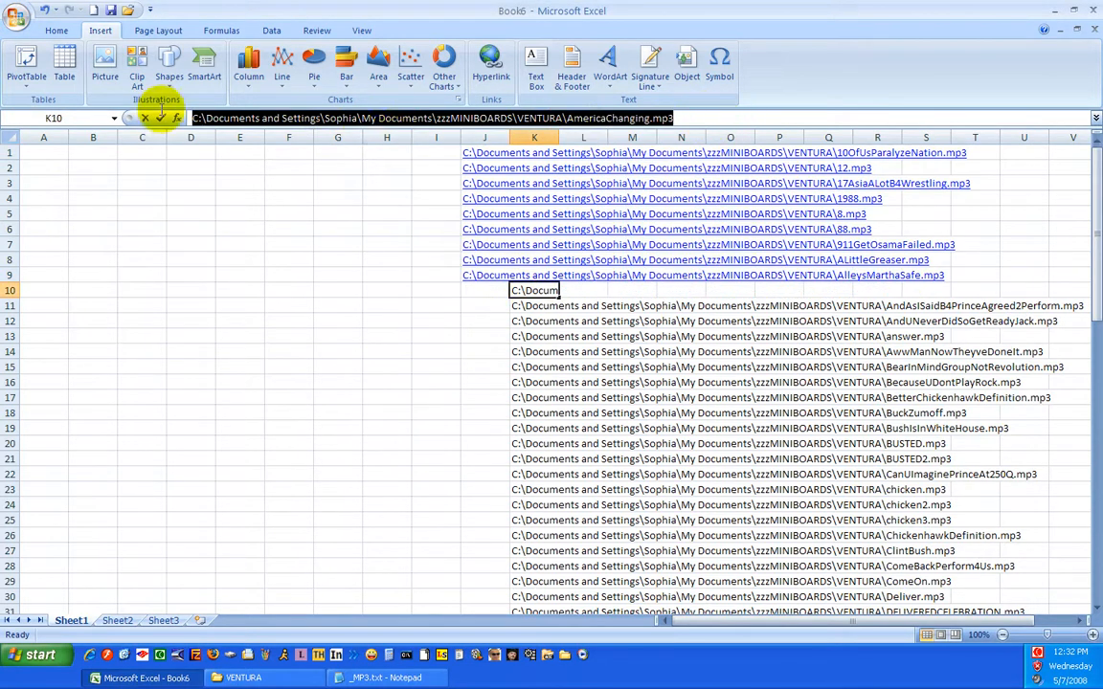
key("ctrl+x")
left_click(486, 289)
left_click(490, 65)
key("ctrl+v")
left_click(702, 422)
right_click(919, 598)
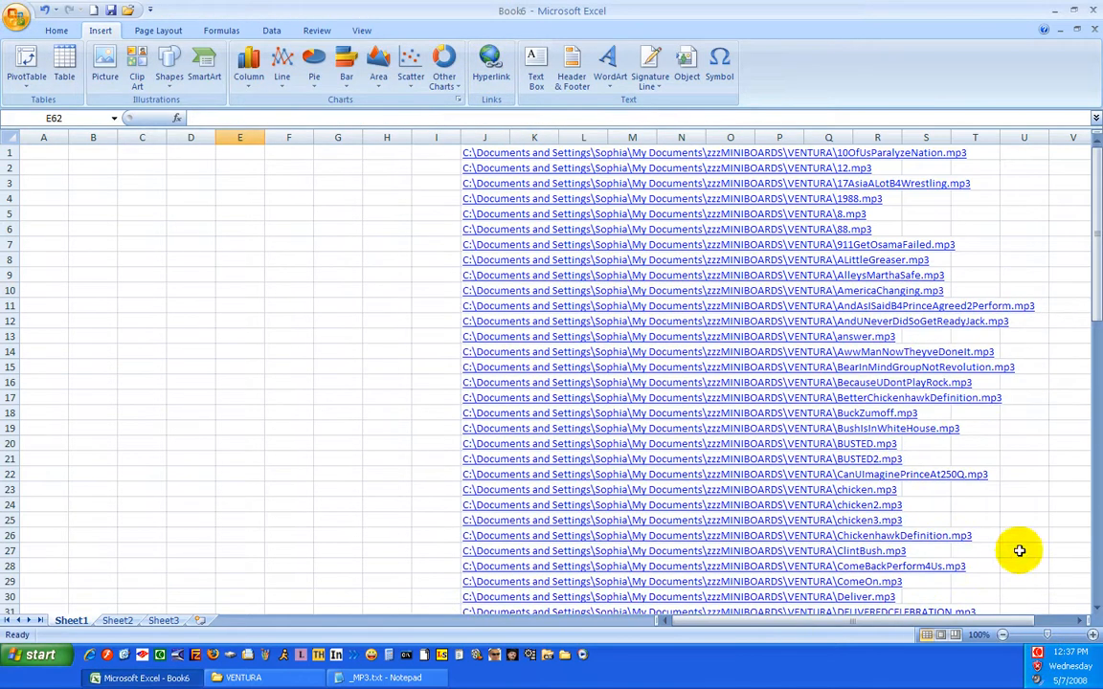
Look through the whole list of MP3 hyperlinks in column J, from the first row to the last
scroll(763, 296, "down", 16)
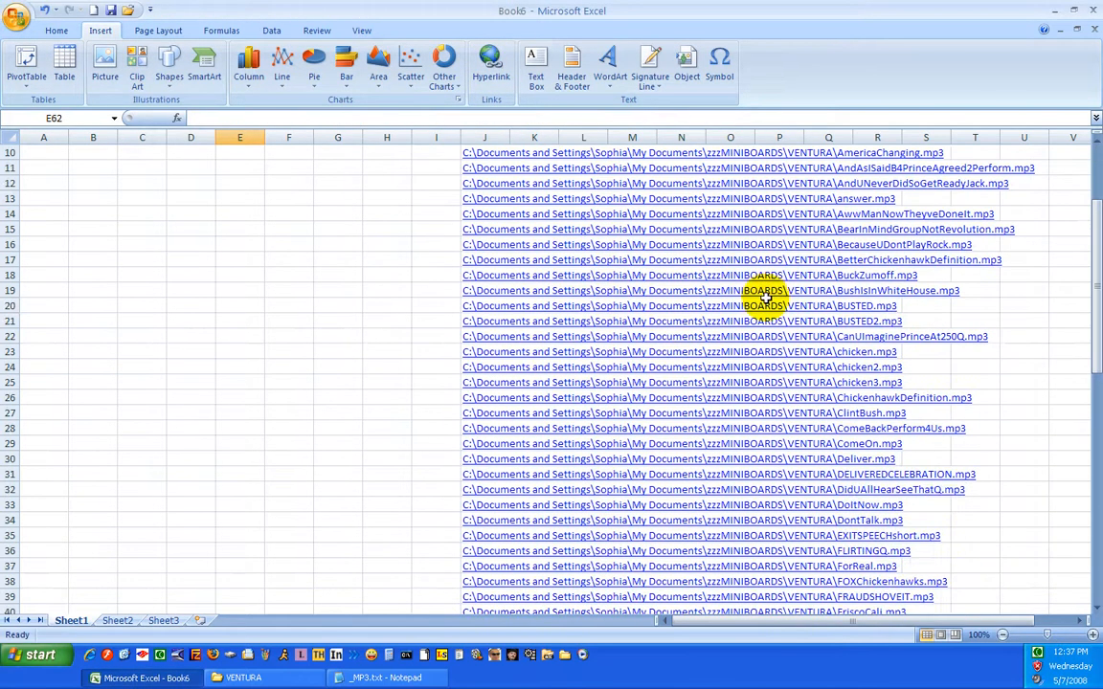
left_click(337, 457)
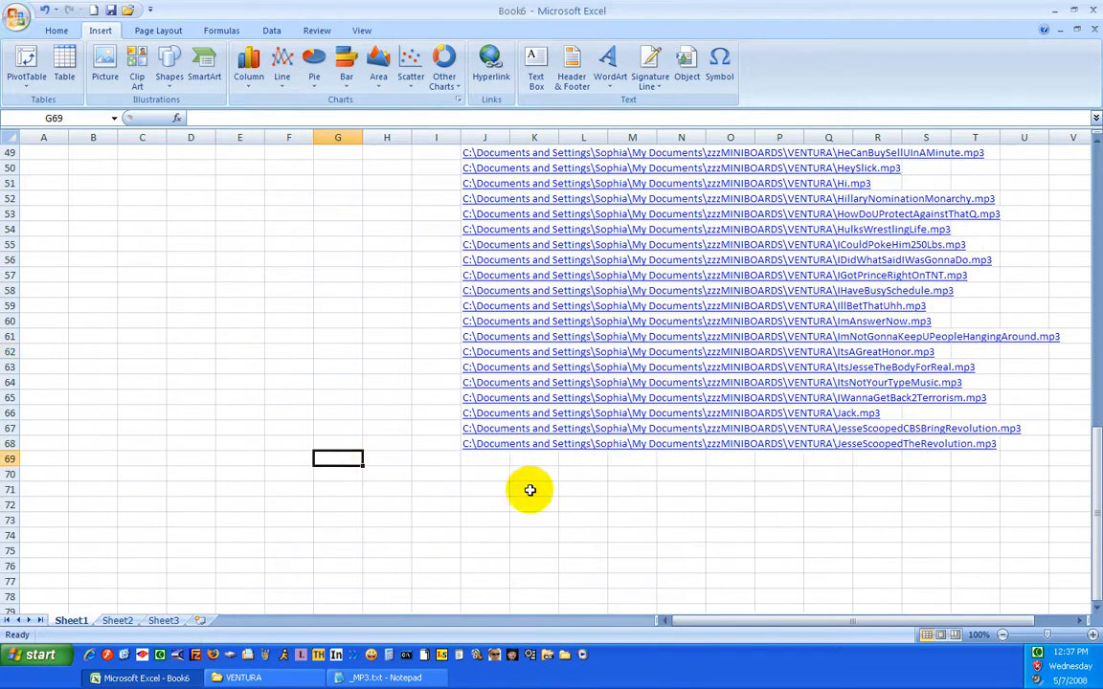
scroll(525, 493, "up", 16)
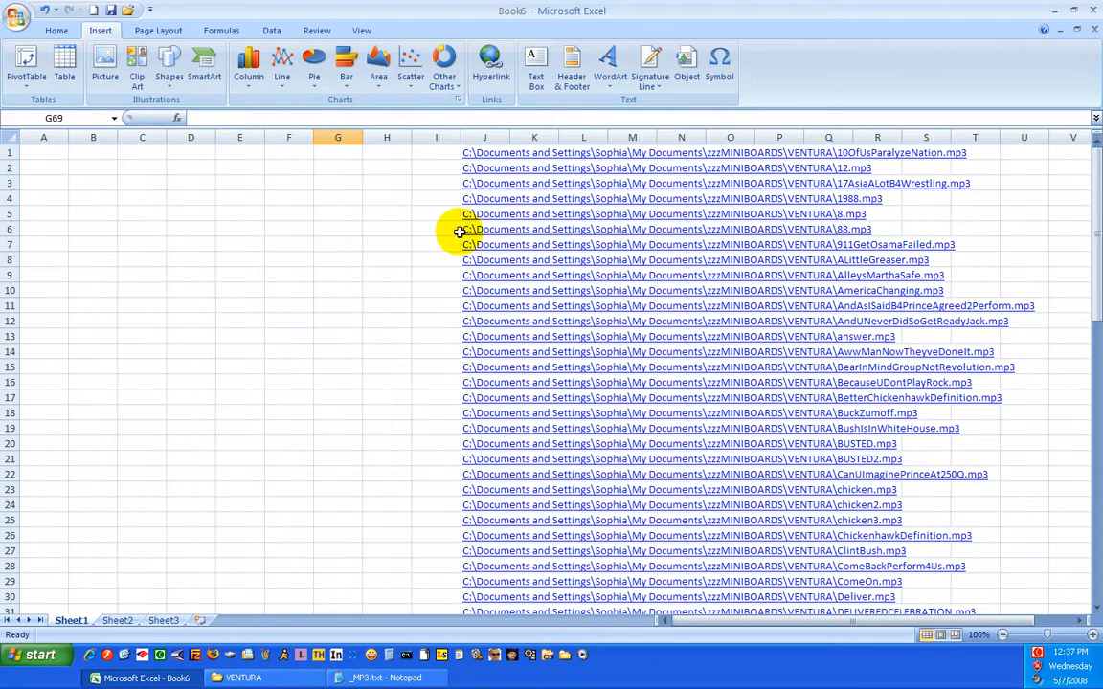
left_click(484, 137)
left_click(266, 331)
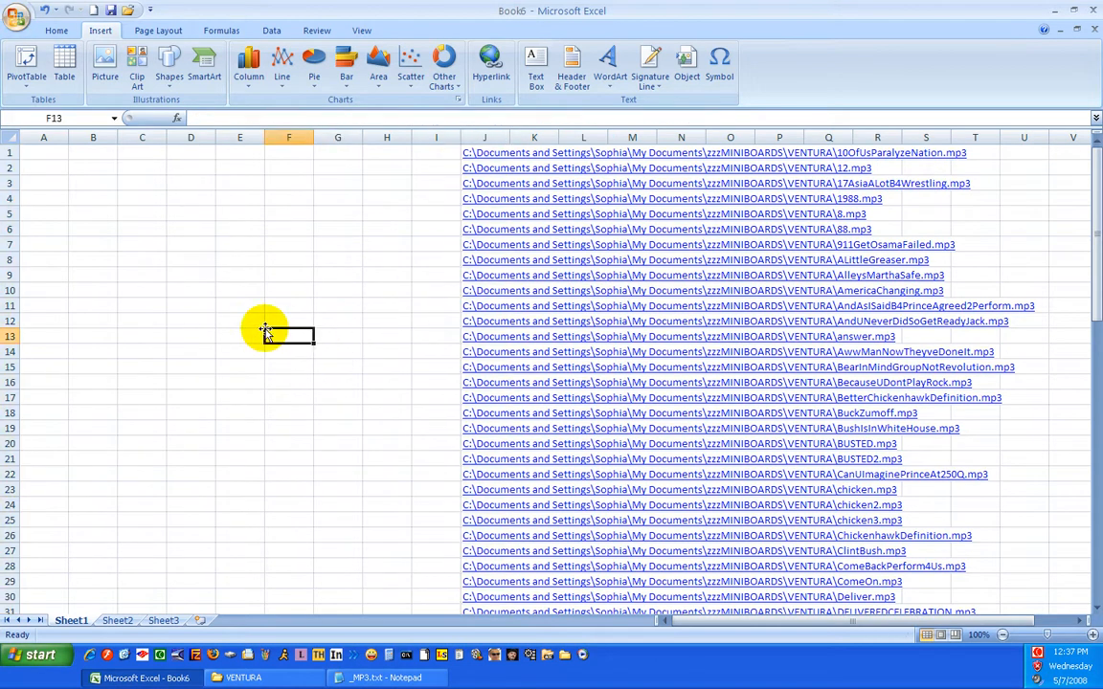
scroll(266, 330, "down", 3)
scroll(266, 328, "up", 3)
left_click(45, 151)
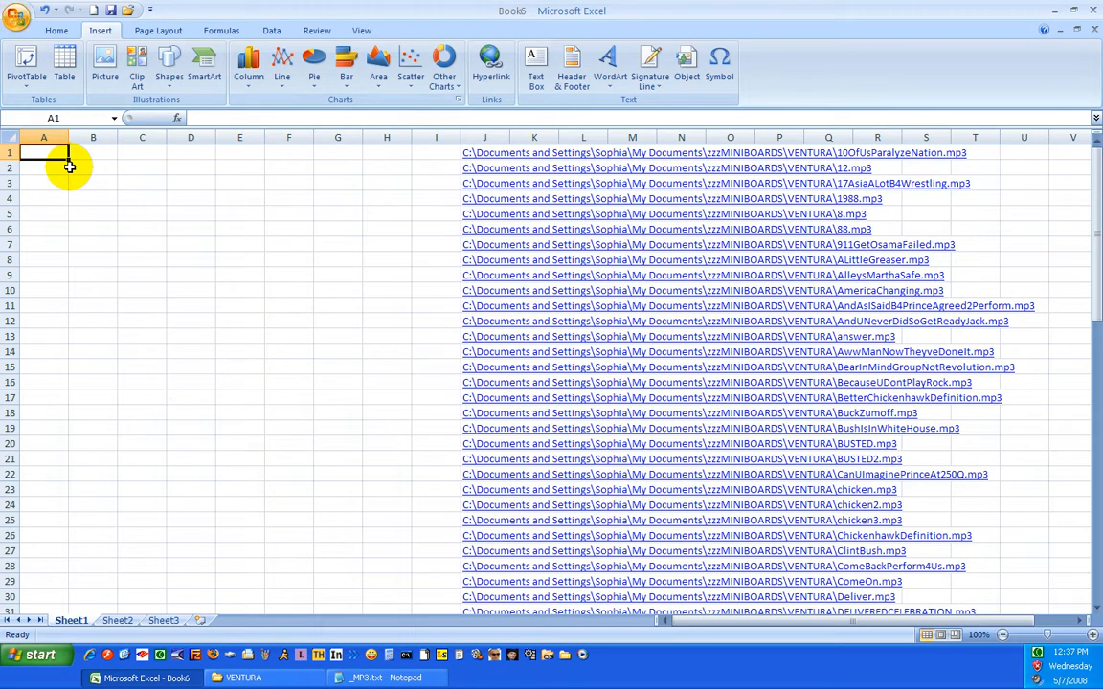
left_click(335, 227)
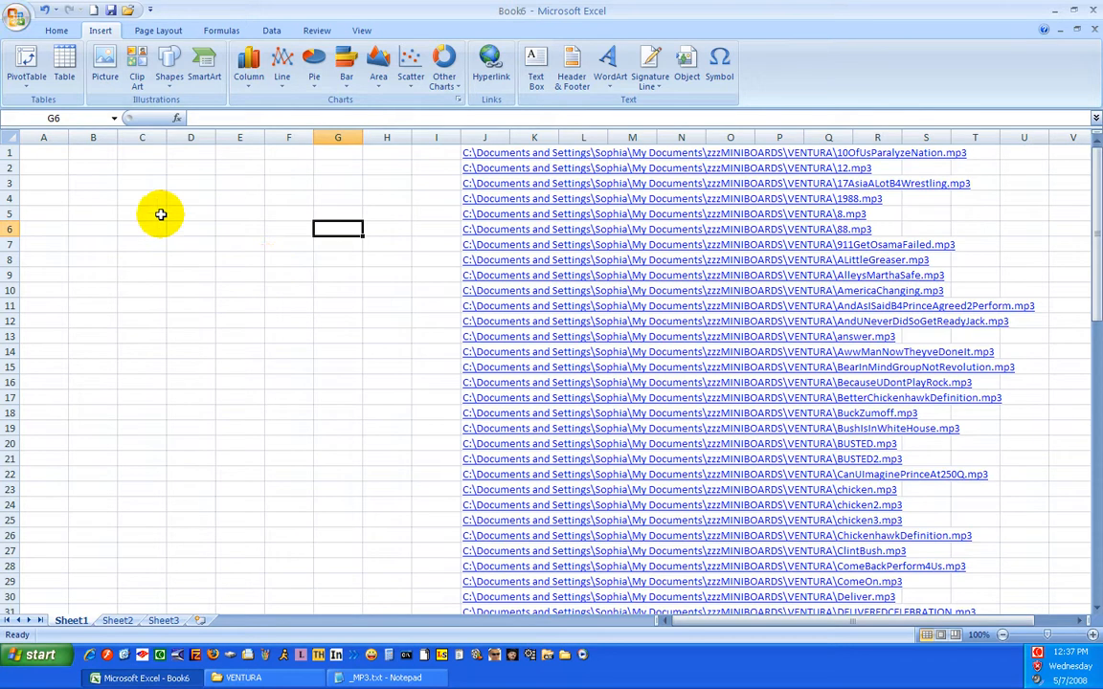
left_click(191, 167)
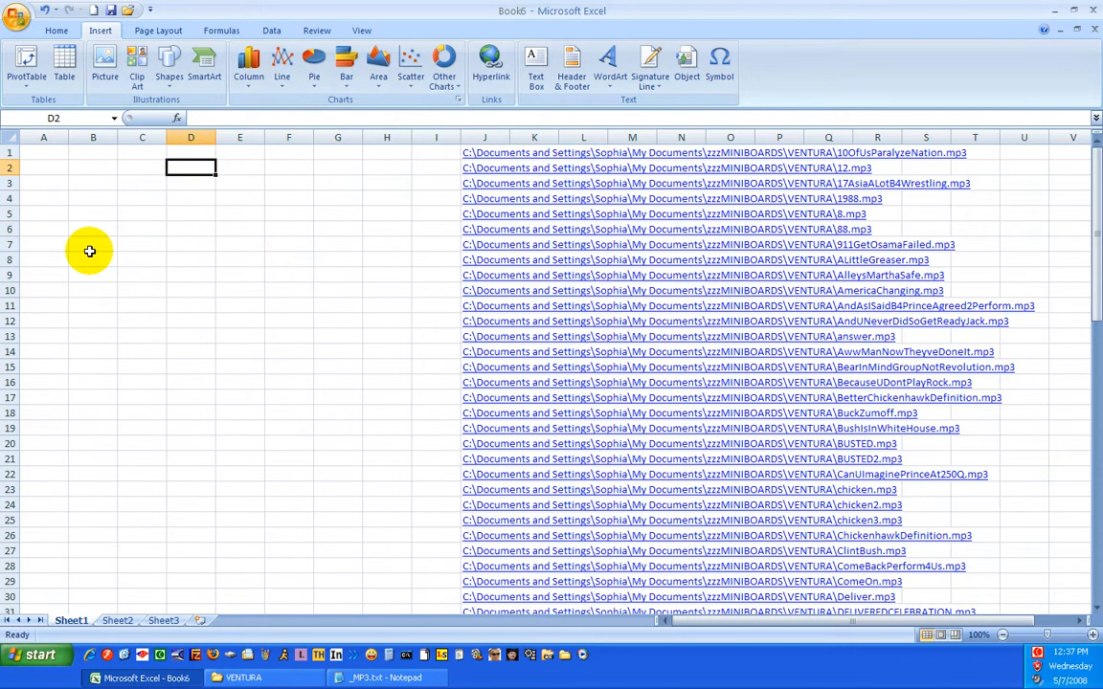
left_click(197, 245)
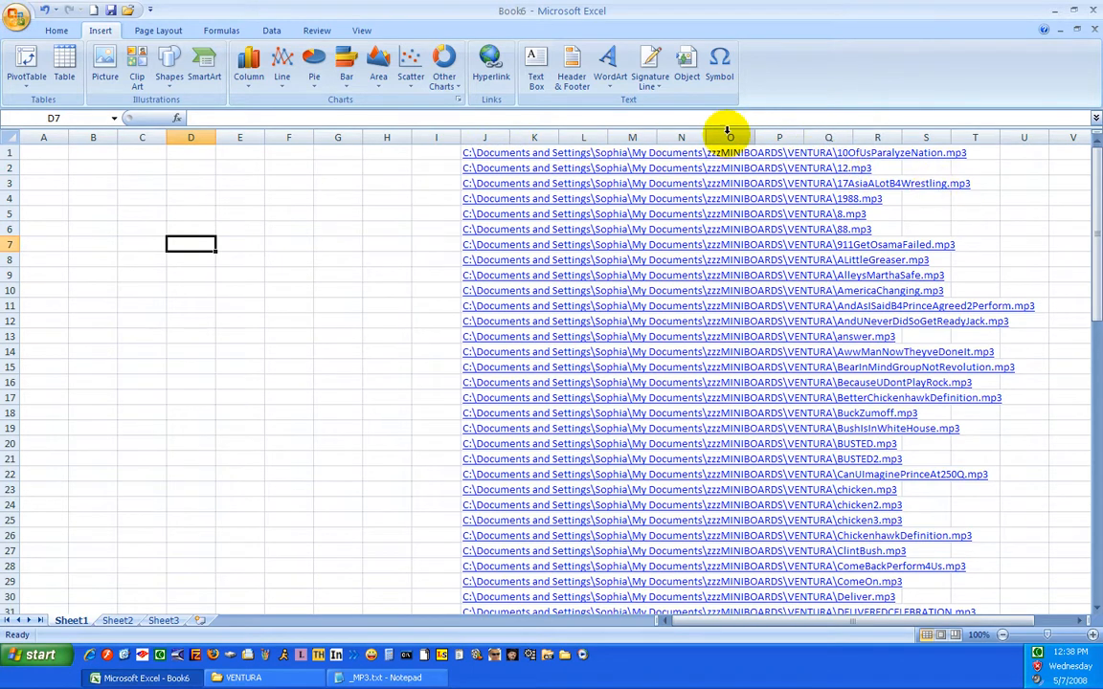
left_click(346, 201)
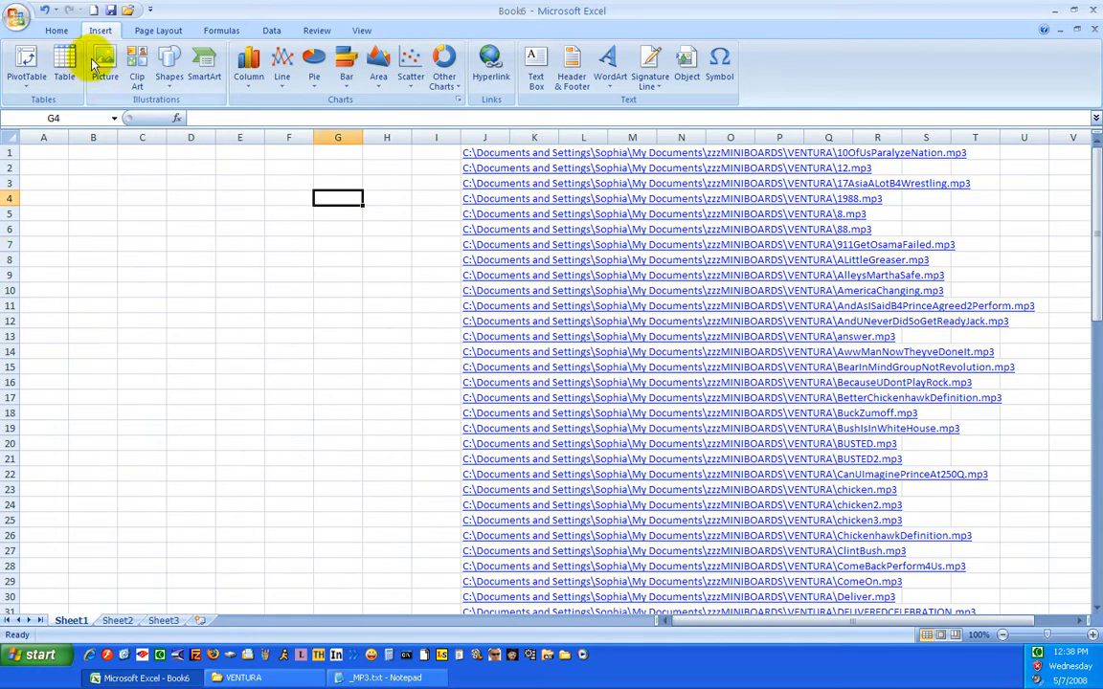
left_click(55, 29)
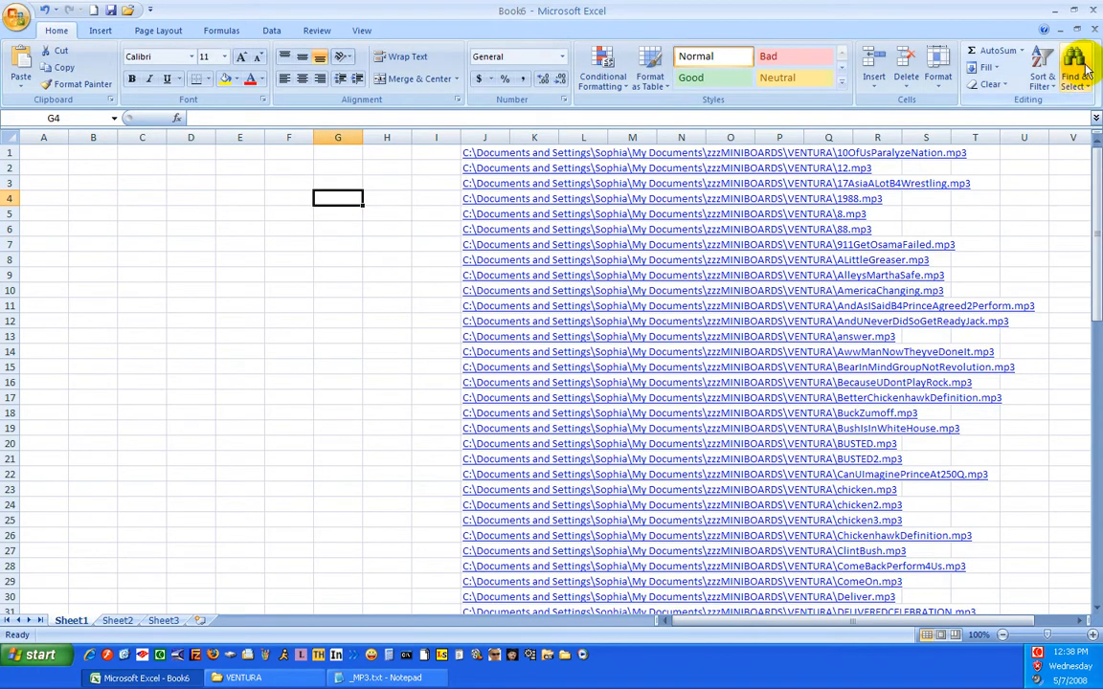
left_click(1085, 72)
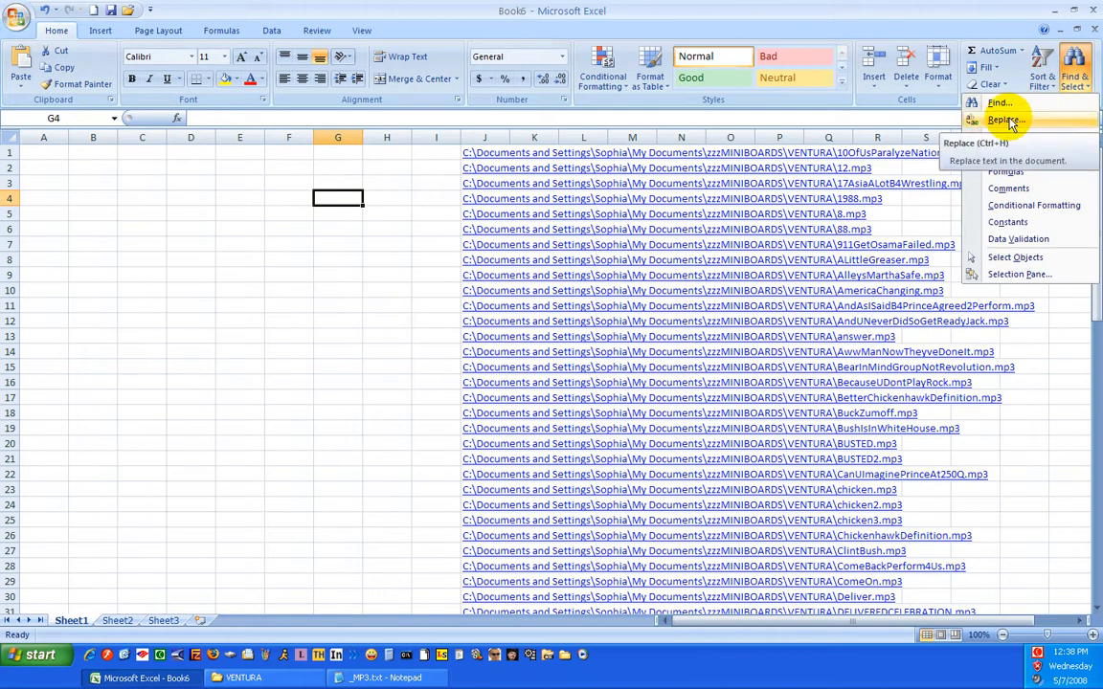
left_click(359, 290)
Copy the folder path, up to and including VENTURA\, from the text of the last hyperlink in J68
scroll(340, 335, "down", 18)
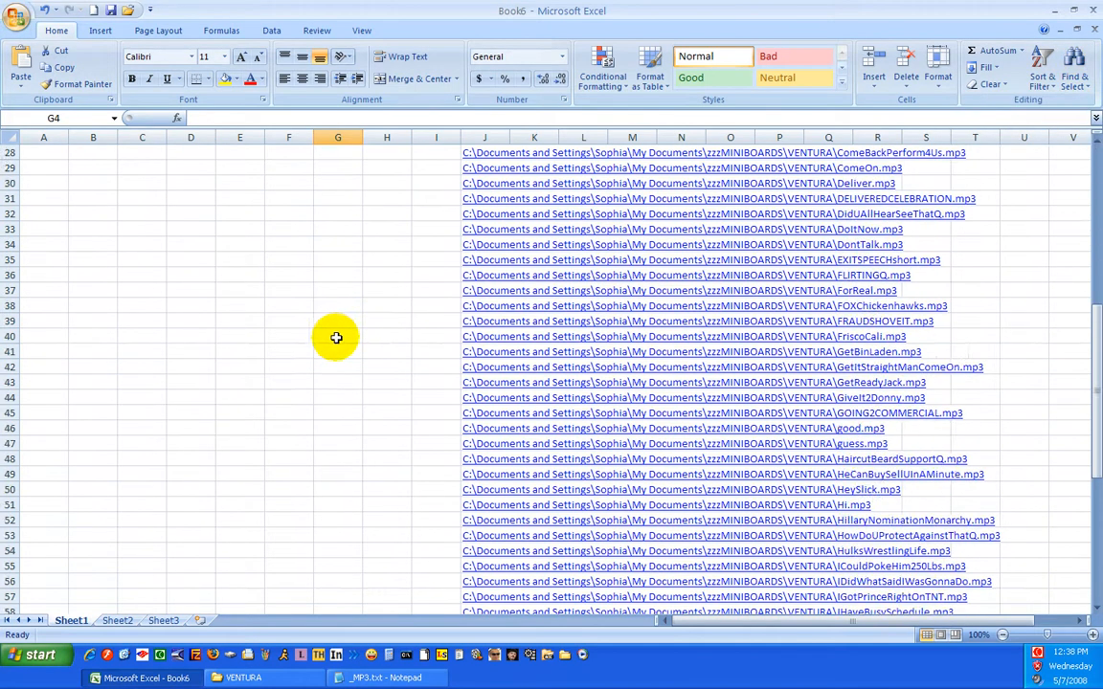
left_click_drag(460, 354, 512, 362)
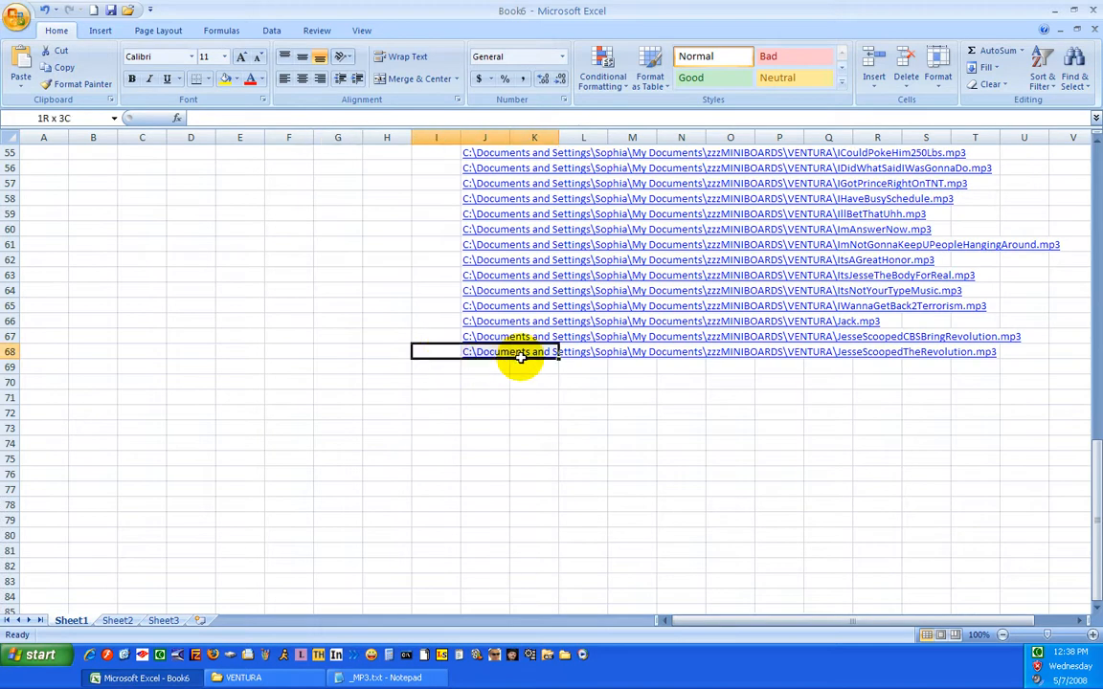
left_click(463, 380)
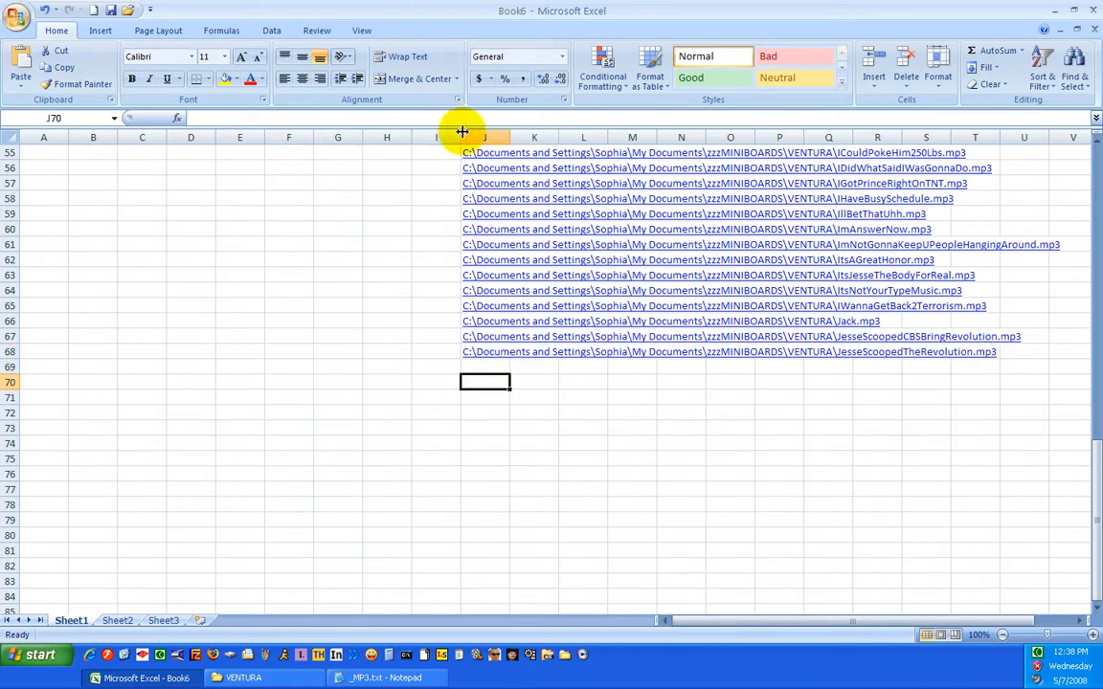
left_click(681, 458)
left_click(743, 354)
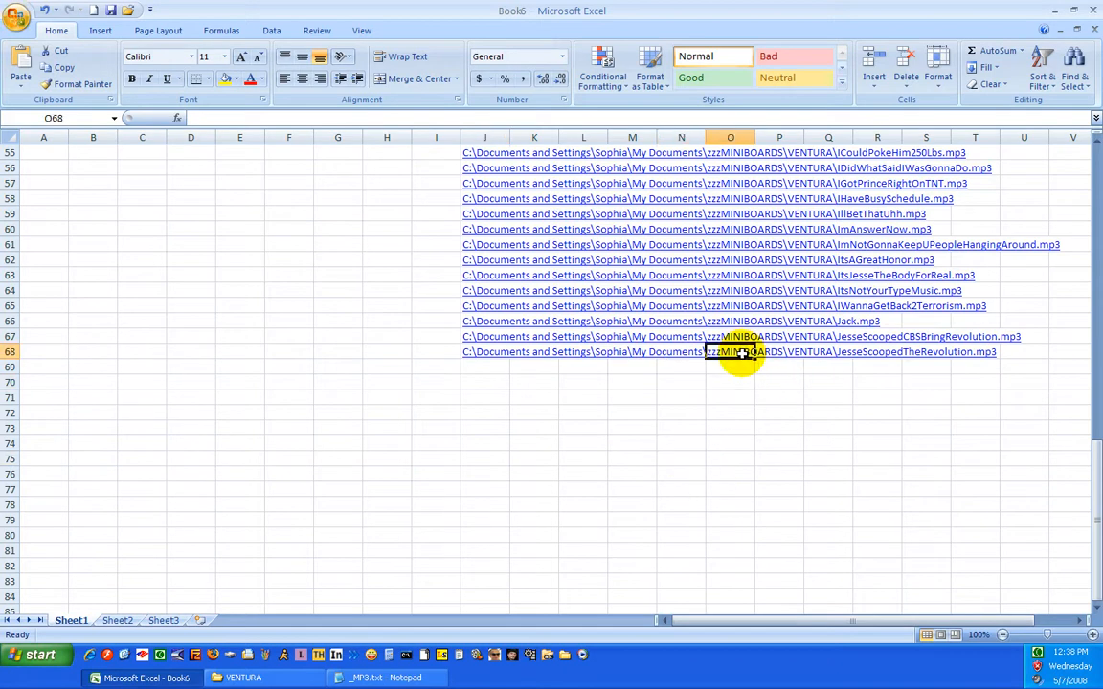
left_click(500, 353)
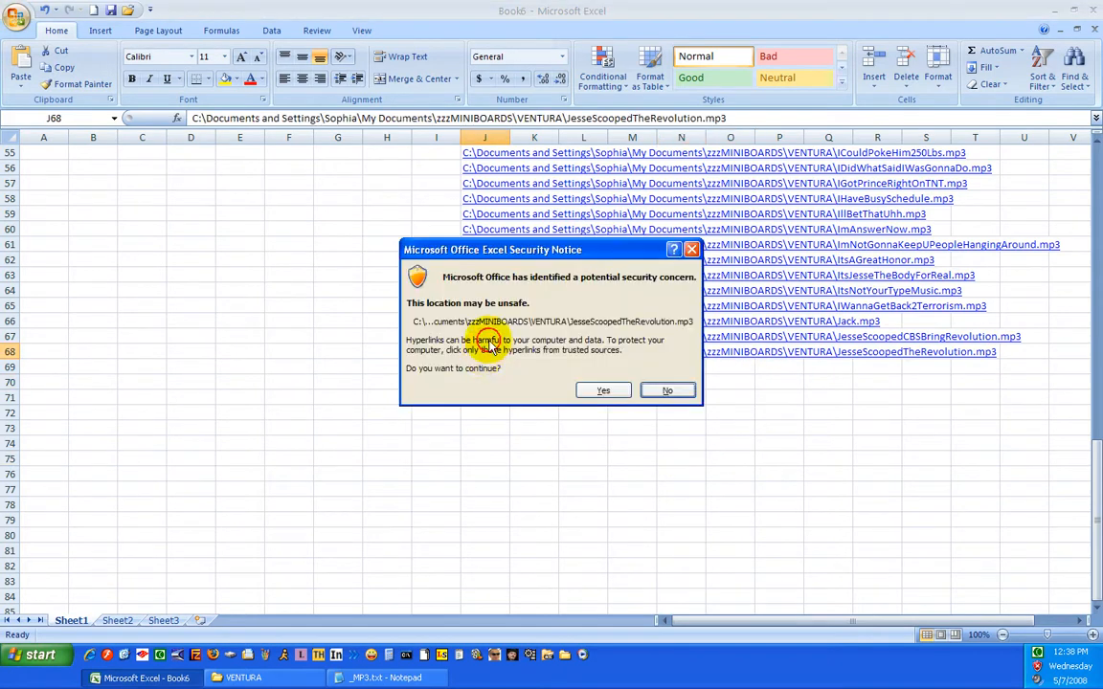
left_click(669, 392)
left_click_drag(746, 118, 120, 100)
left_click(589, 119)
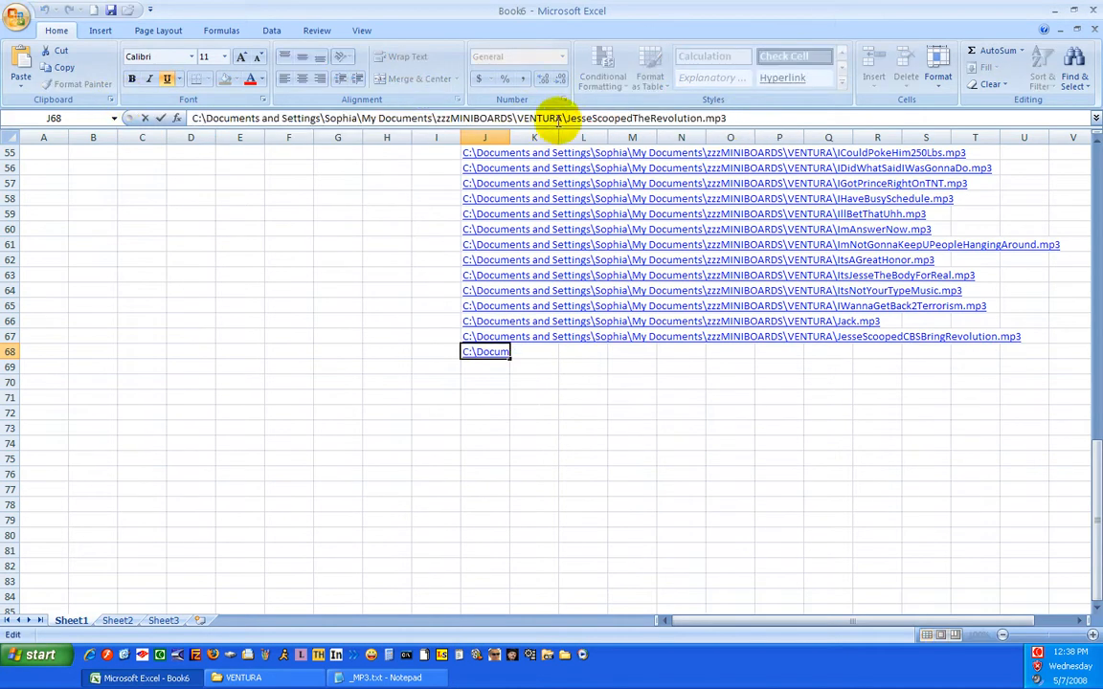
left_click_drag(566, 118, 190, 118)
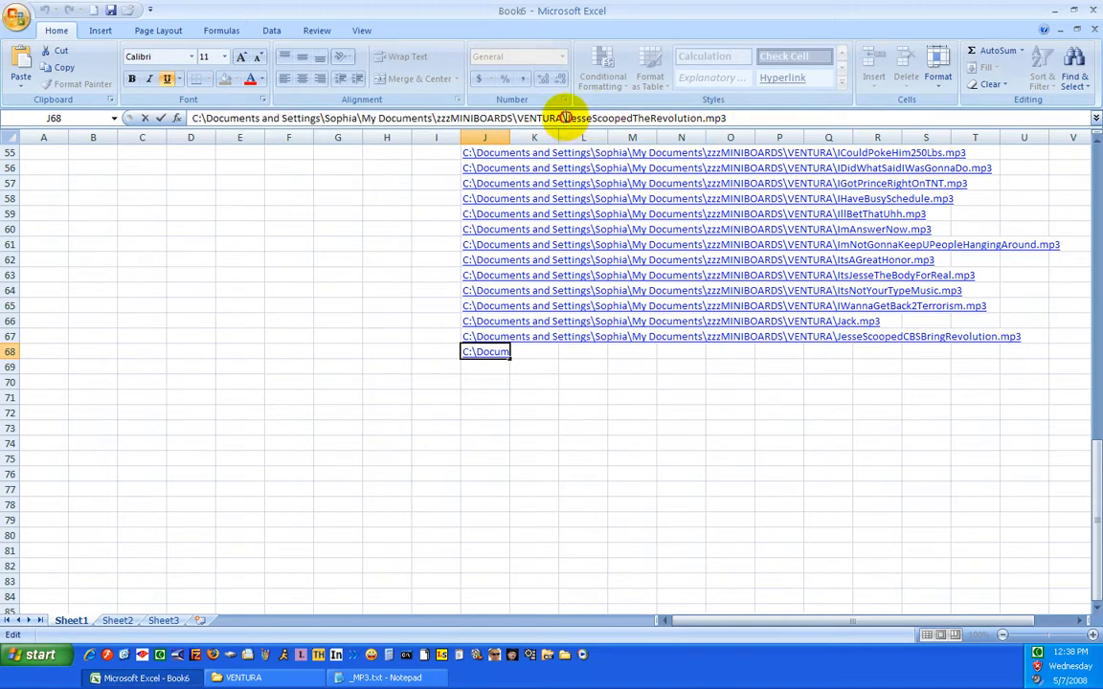
left_click_drag(566, 116, 216, 96)
right_click(224, 119)
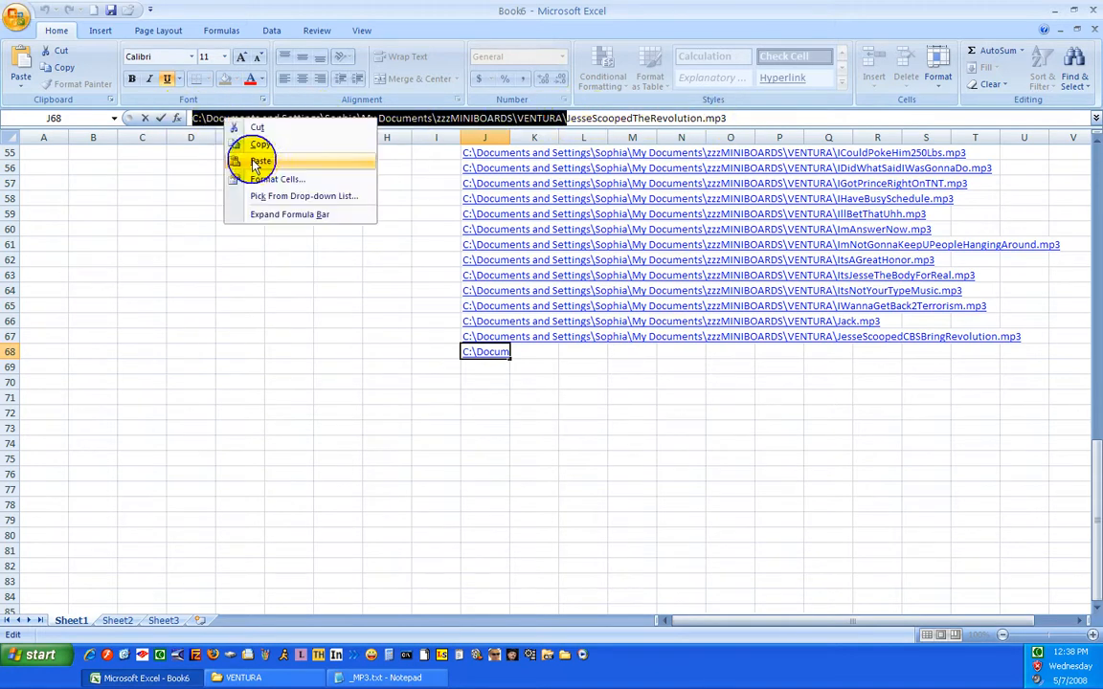
left_click(262, 145)
Replace all occurrences of the copied folder path in the sheet with nothing, leaving only the file names
left_click(1073, 75)
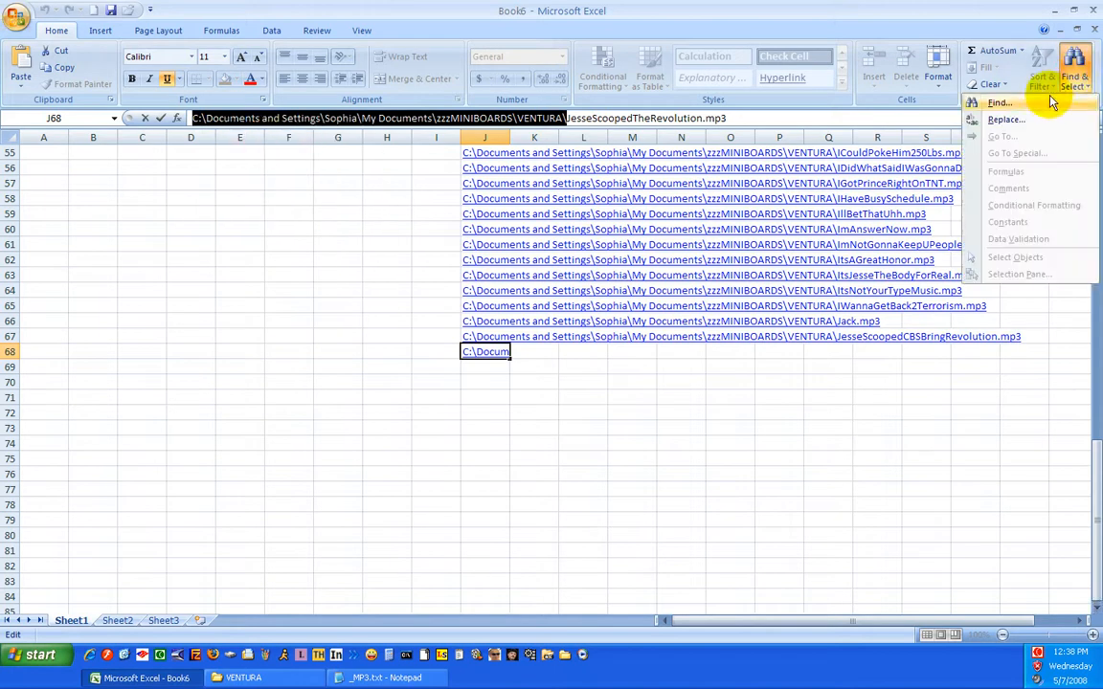
left_click(1005, 120)
left_click_drag(135, 345, 90, 345)
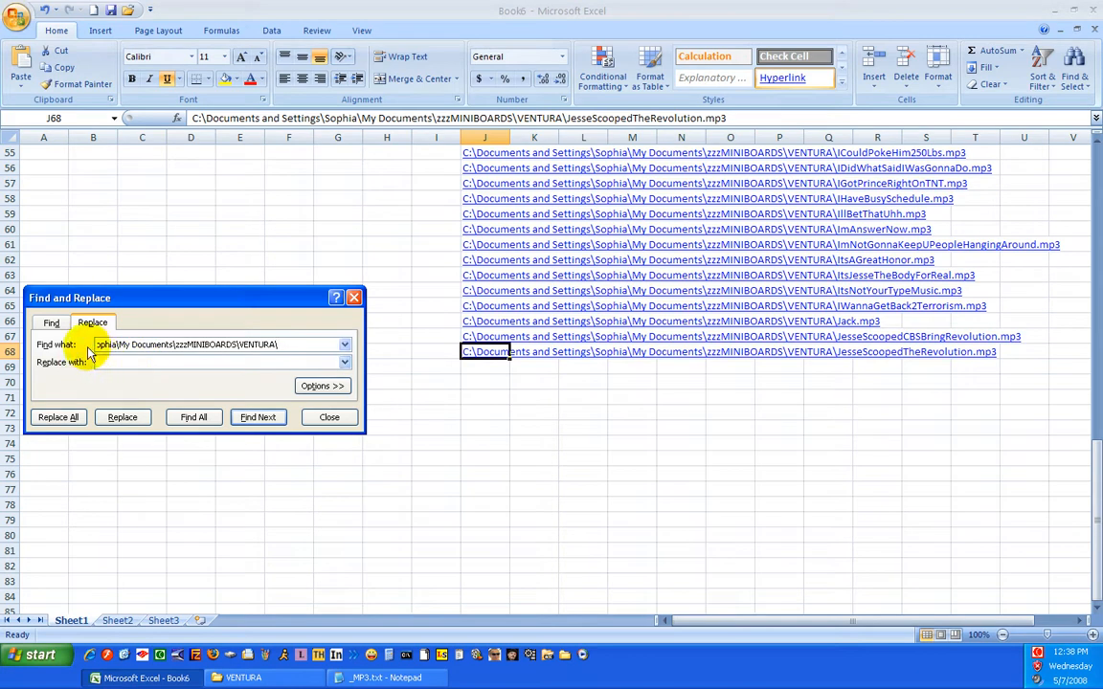
left_click(67, 421)
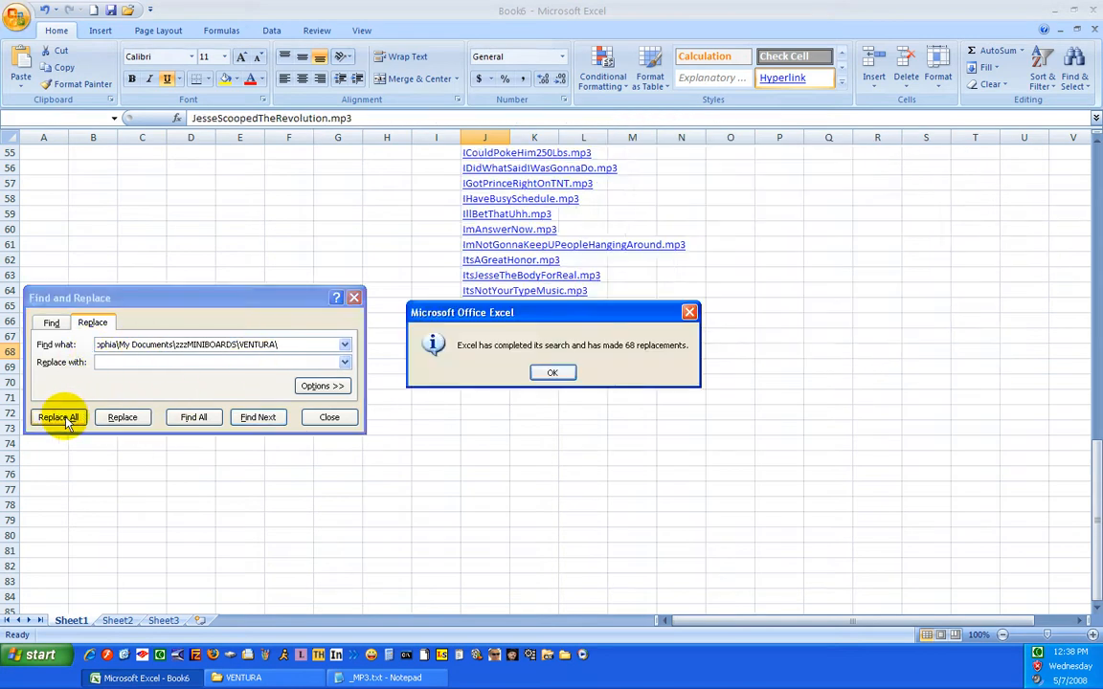
left_click(552, 373)
Replace all occurrences of .mp3 in the hyperlink texts with nothing and close Find and Replace
left_click_drag(297, 345, 4, 328)
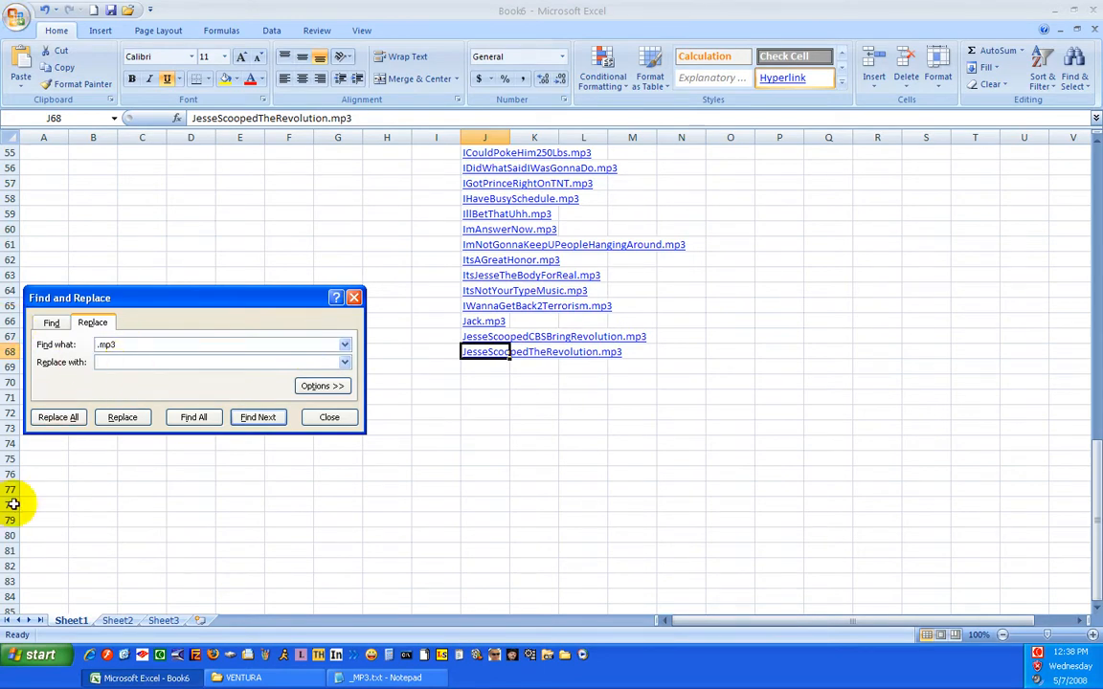
left_click(59, 418)
left_click(550, 372)
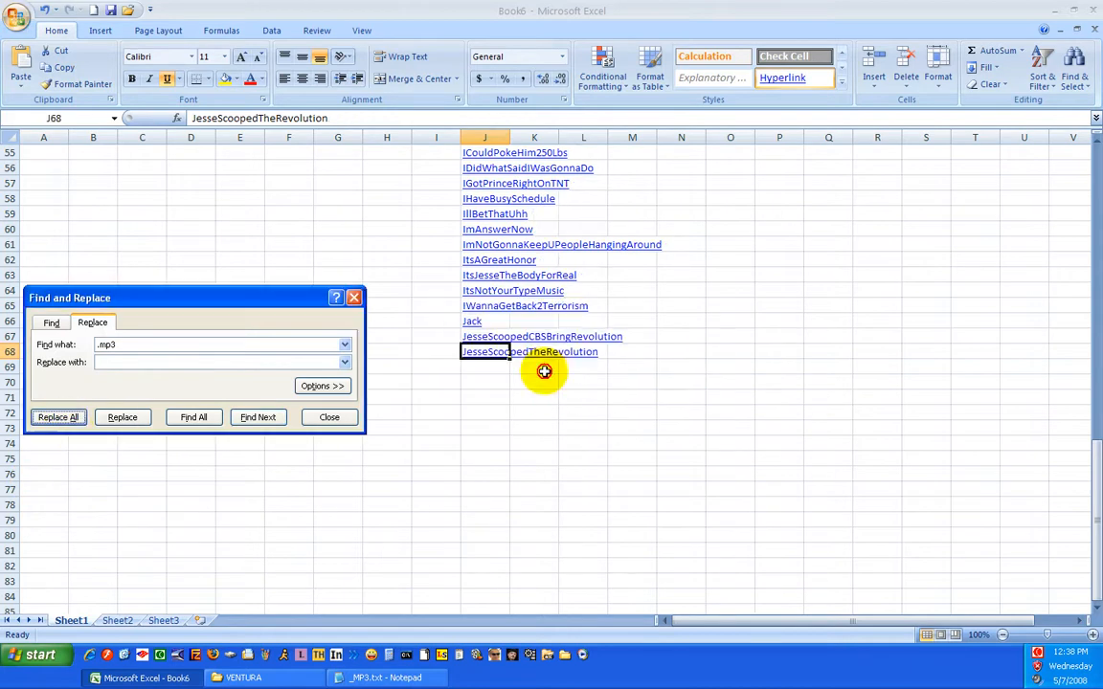
left_click(354, 298)
left_click(535, 443)
scroll(542, 438, "up", 18)
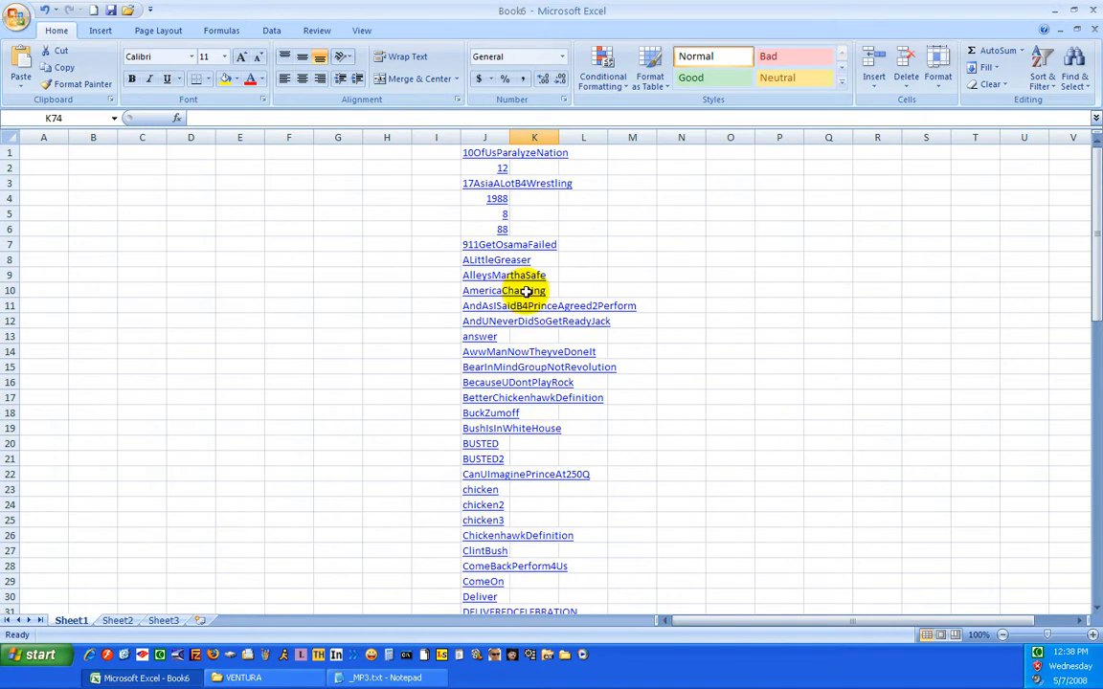
Center the contents of columns A through J and set their column width to 18
left_click_drag(485, 134, 103, 152)
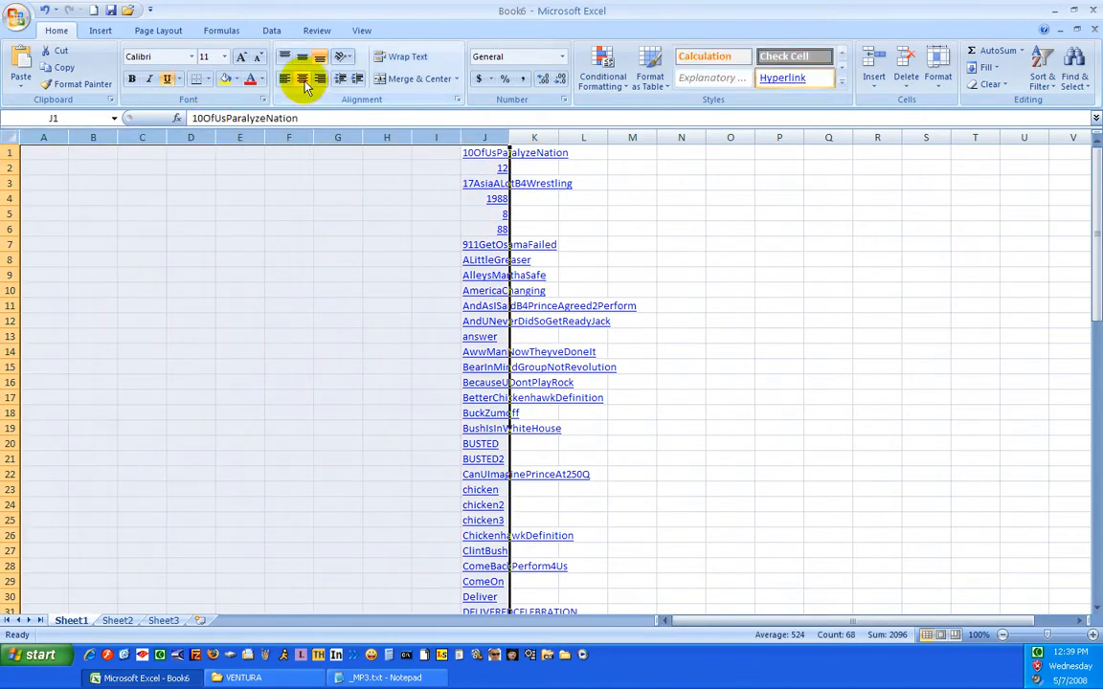
left_click(303, 80)
right_click(195, 255)
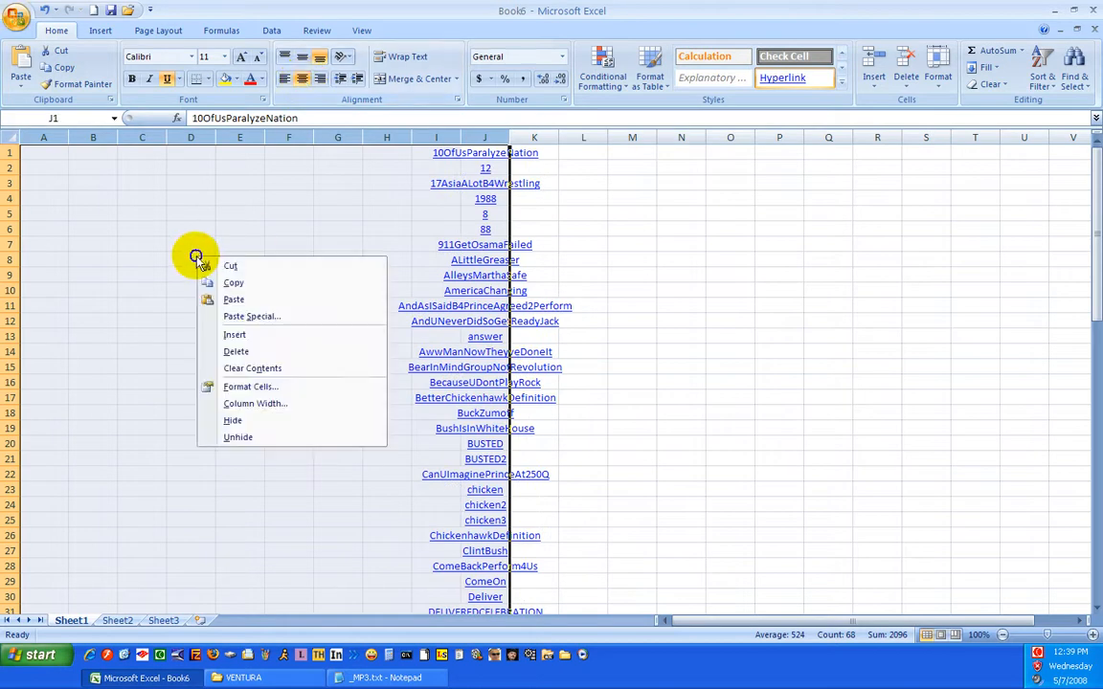
left_click(255, 404)
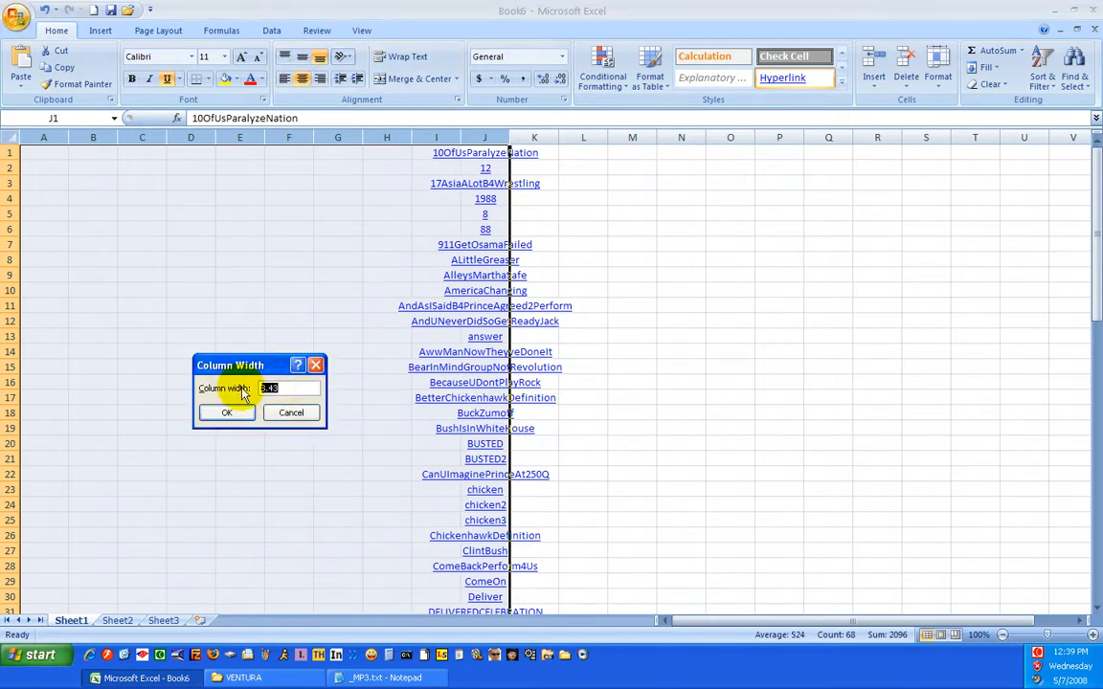
type("18")
left_click(226, 413)
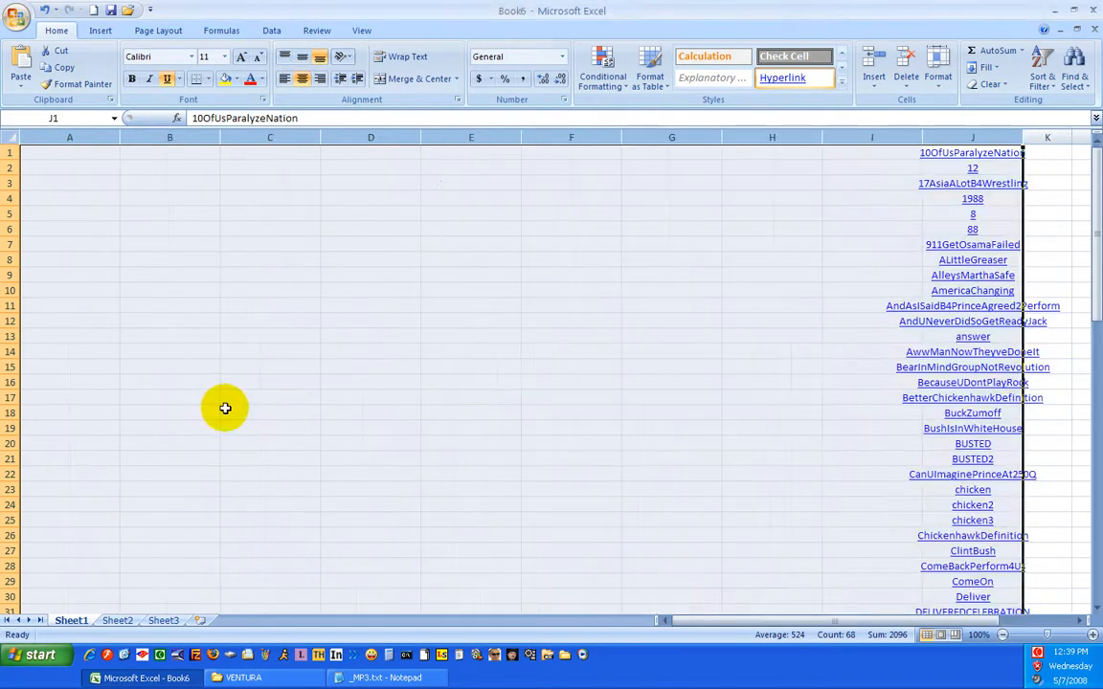
Move the 10OfUsParalyzeNation hyperlink from J1 to cell C6
left_click(613, 304)
right_click(943, 150)
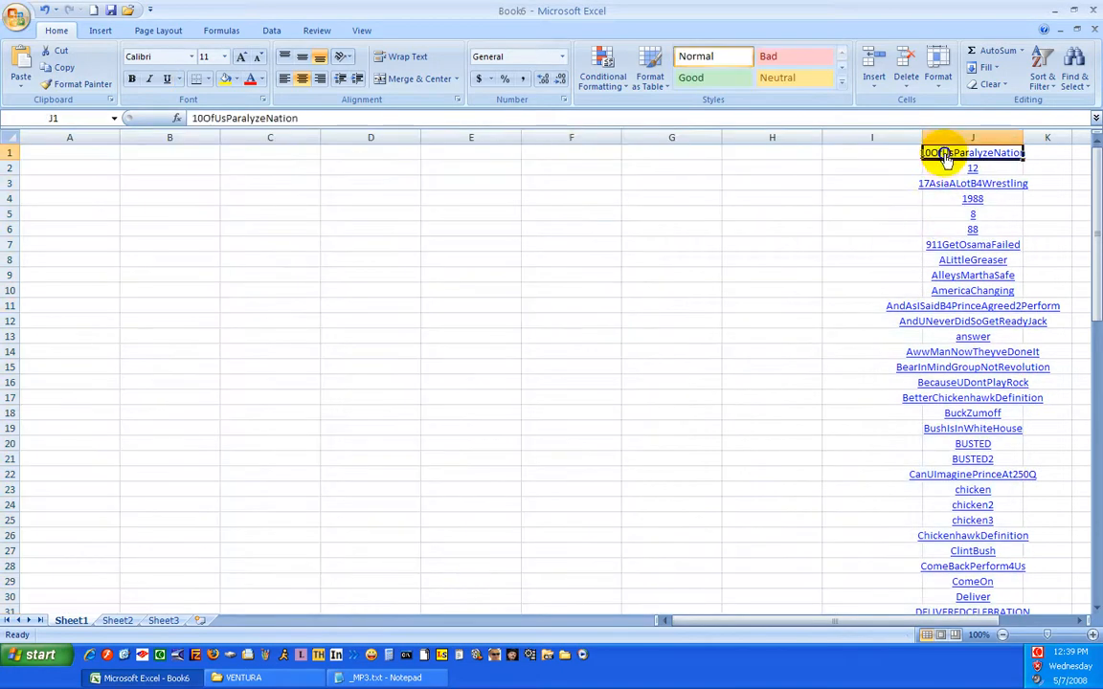
left_click(960, 165)
right_click(297, 235)
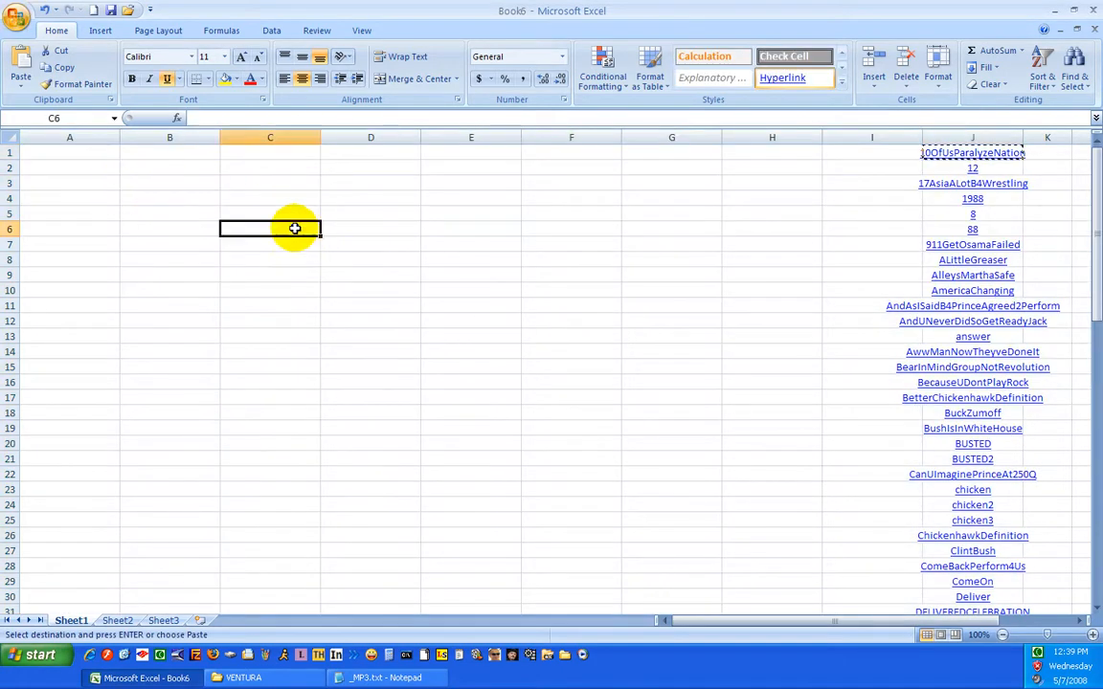
left_click(358, 279)
left_click(670, 321)
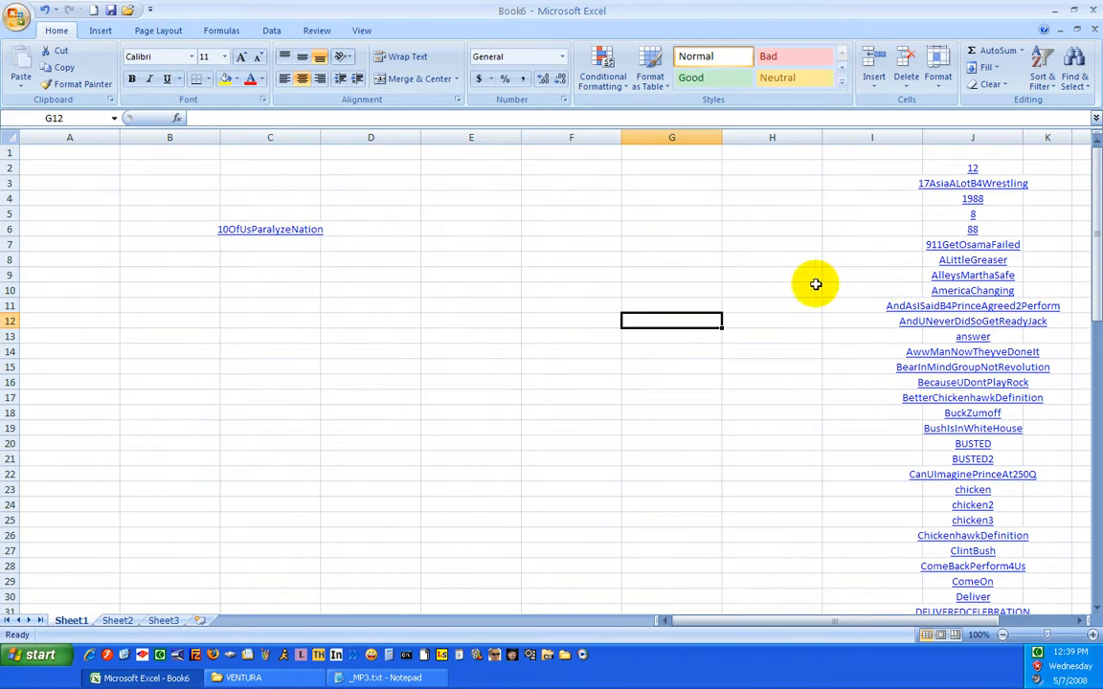
Move the Jack hyperlink from J66 to cell A1
scroll(1016, 486, "down", 8)
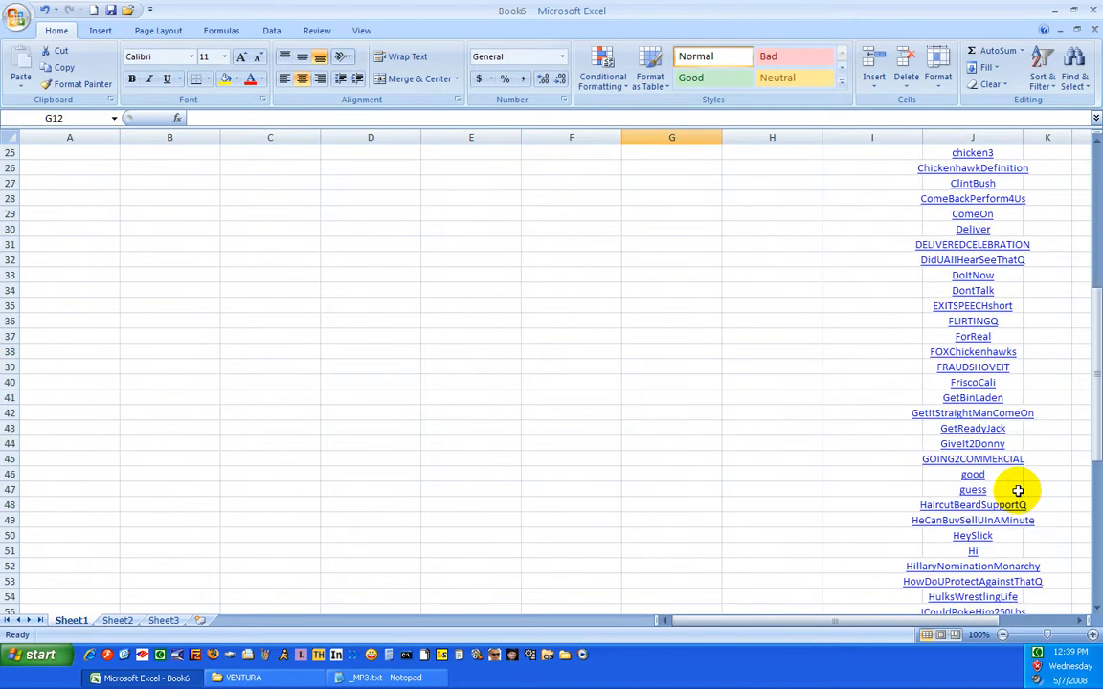
scroll(1017, 493, "down", 6)
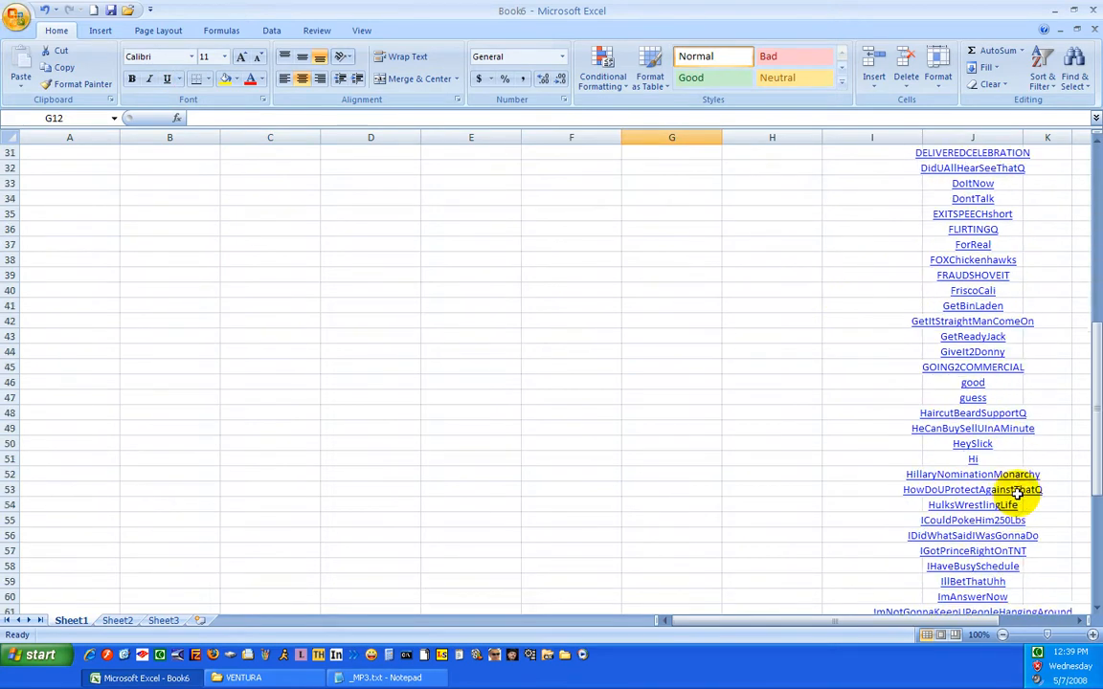
right_click(982, 506)
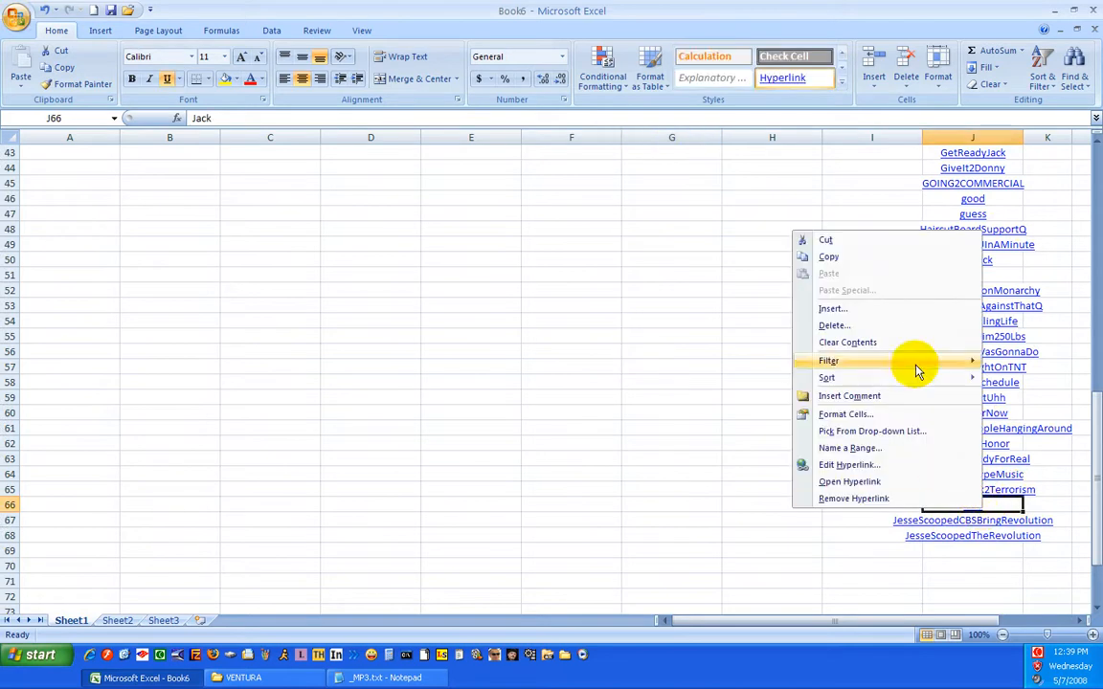
left_click(832, 238)
scroll(312, 363, "up", 4)
scroll(312, 363, "up", 10)
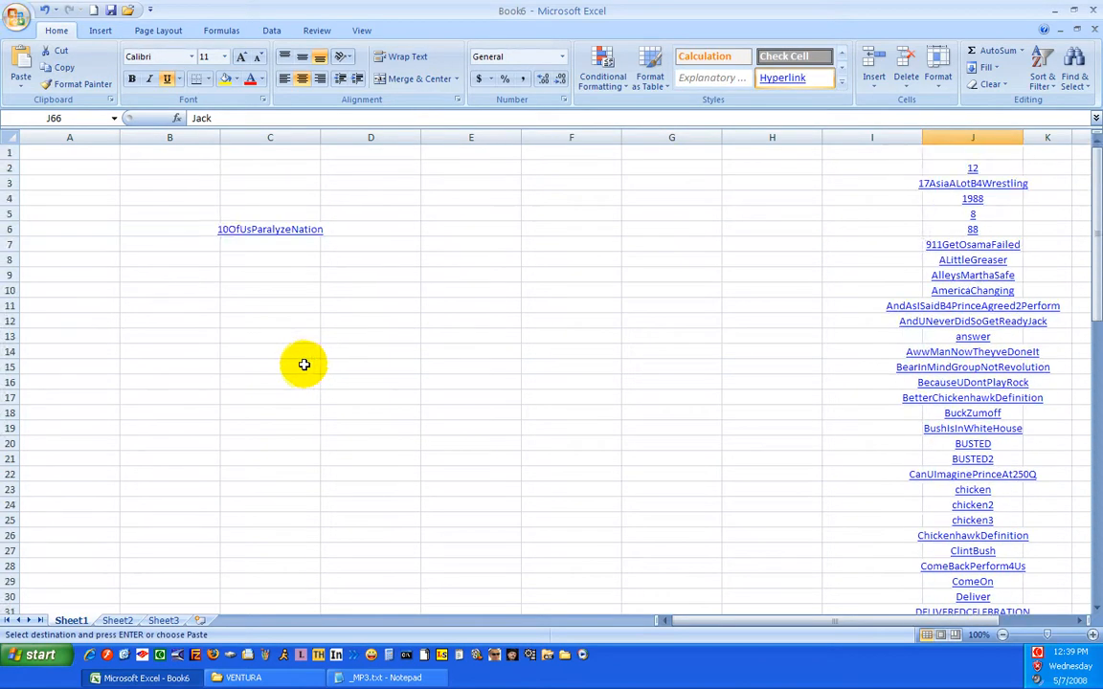
right_click(66, 153)
left_click(107, 198)
left_click(557, 396)
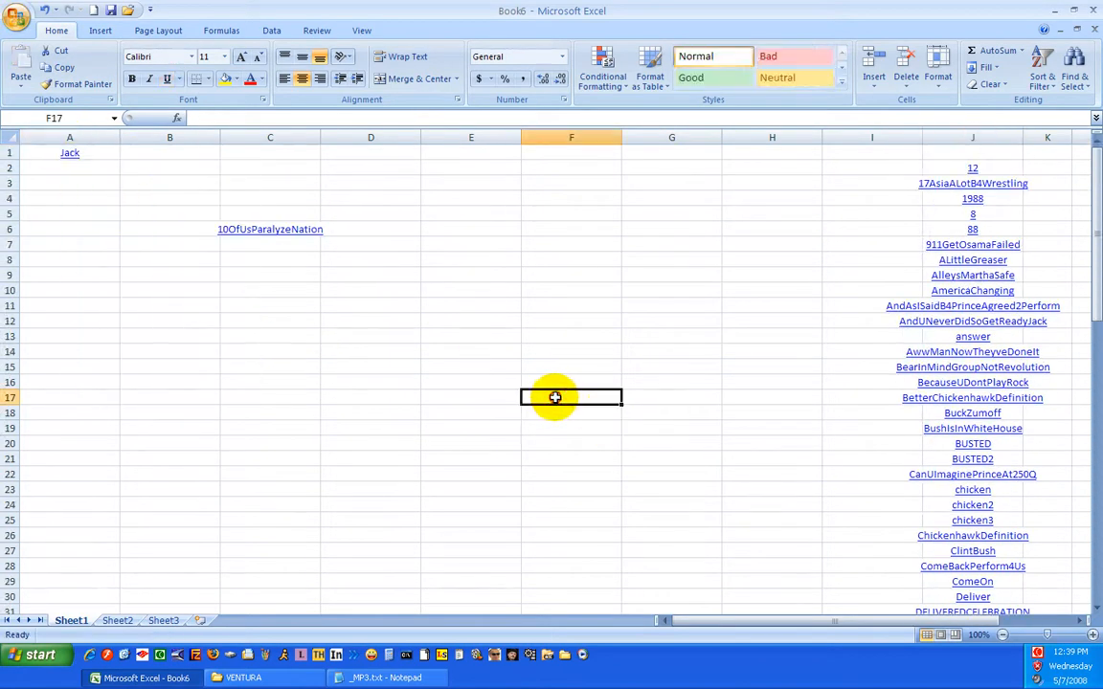
right_click(996, 414)
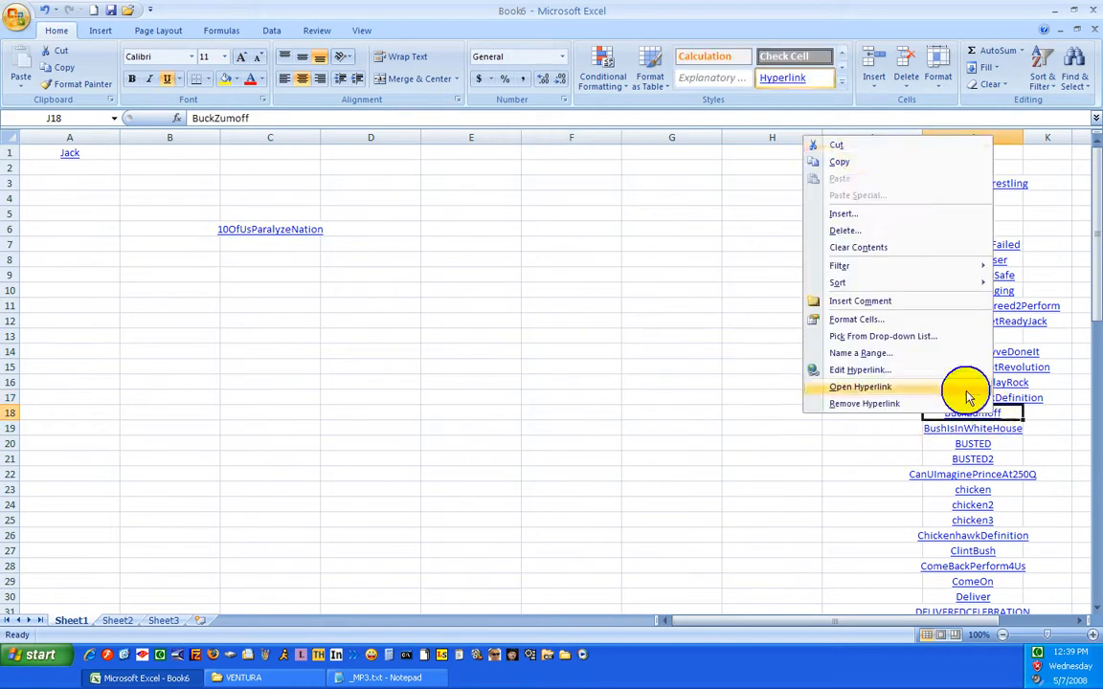
left_click(836, 146)
right_click(77, 168)
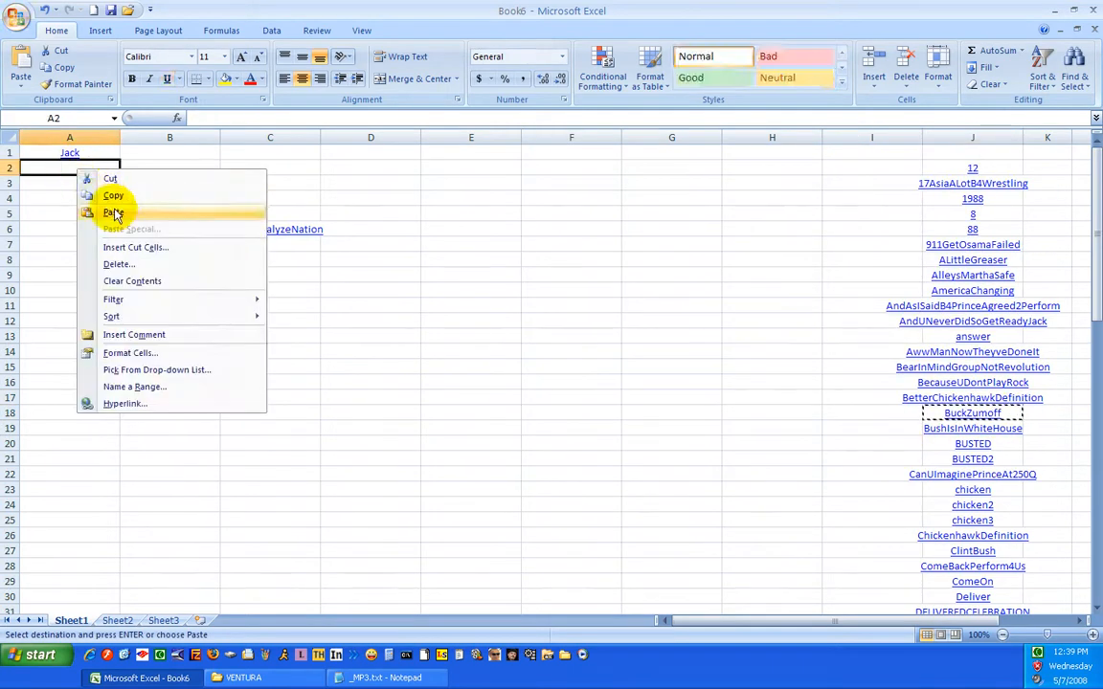
left_click(140, 210)
left_click(64, 319)
Move the HeySlick and Hi hyperlinks together from J50:J51 to cells B1:B2
scroll(1081, 448, "down", 5)
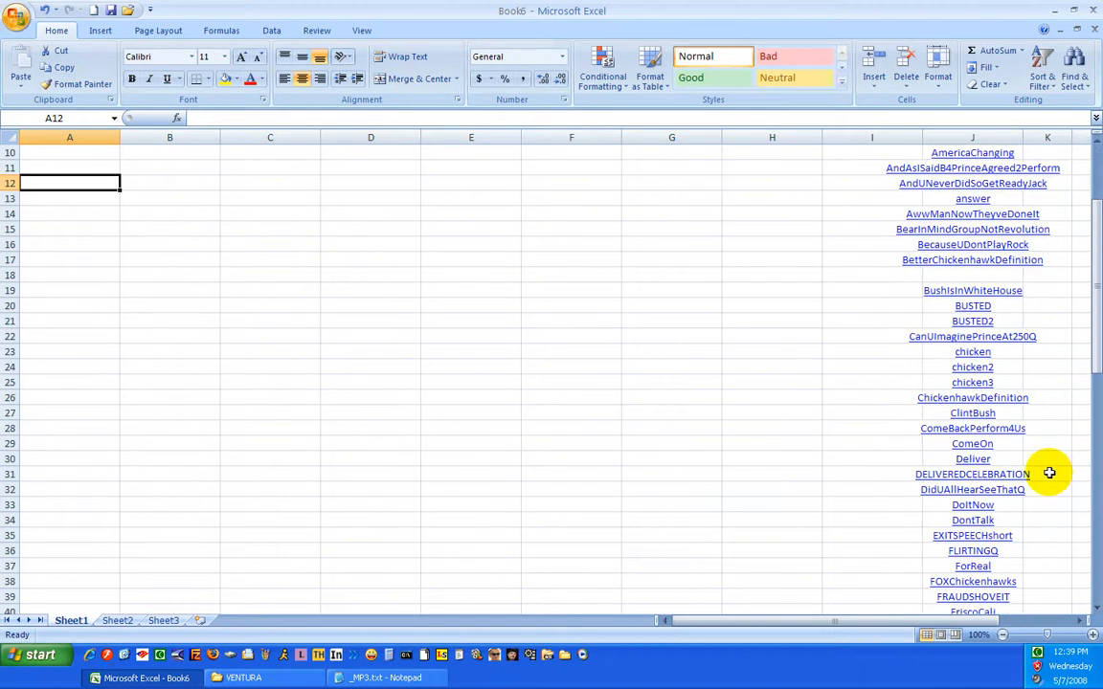
scroll(1049, 473, "down", 2)
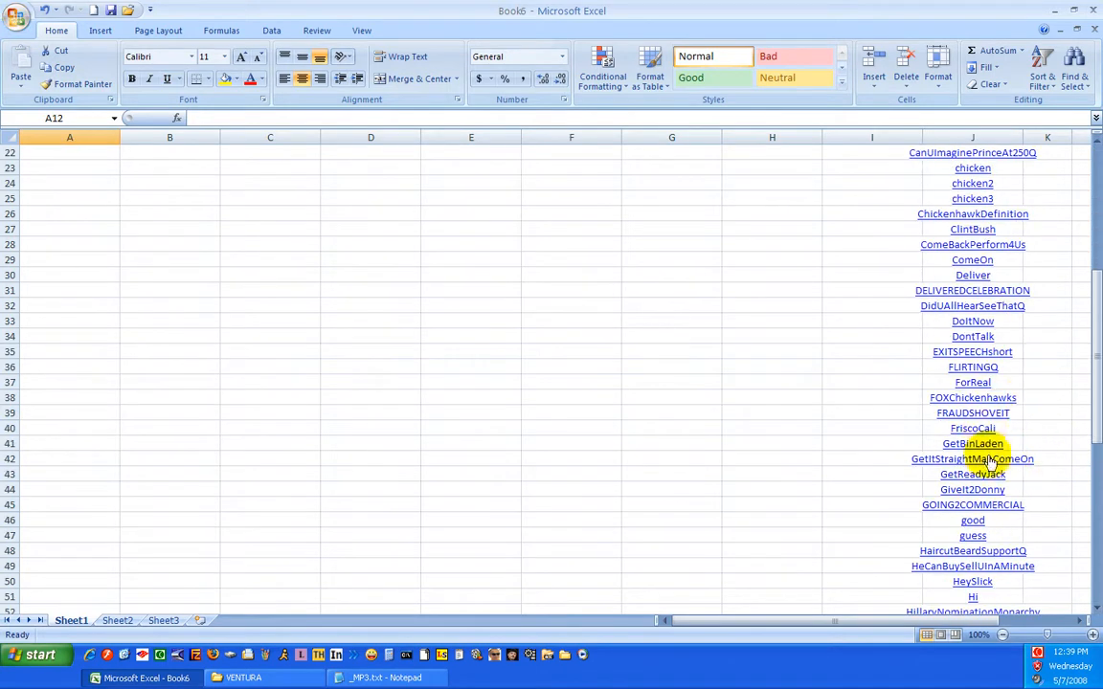
scroll(986, 442, "down", 3)
right_click(977, 467)
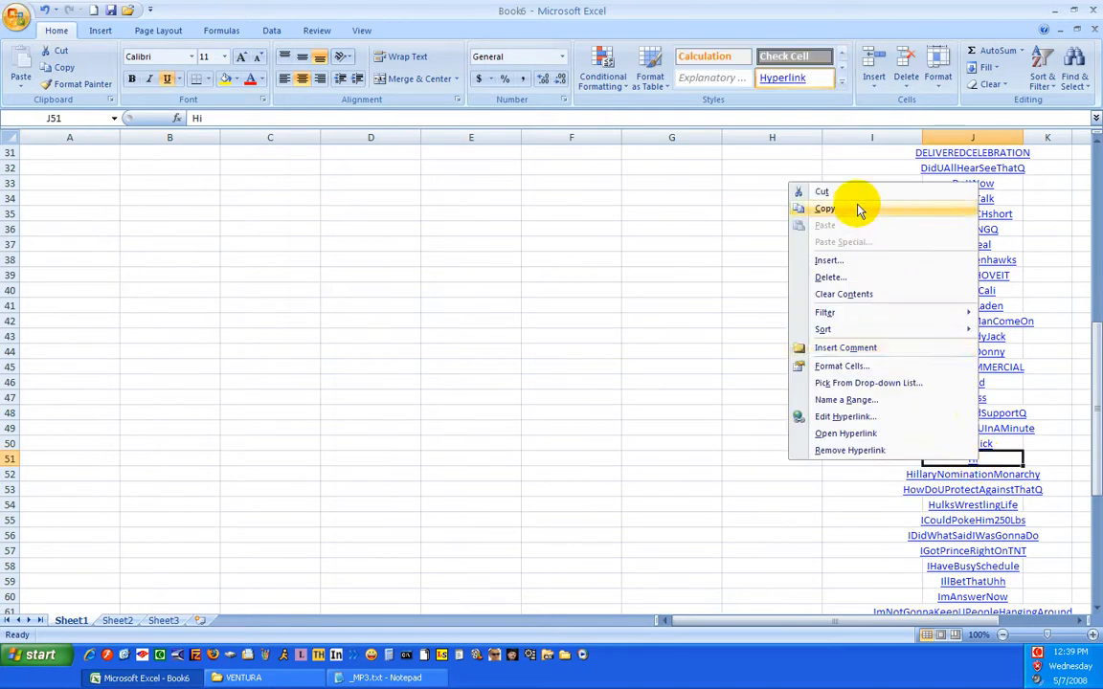
left_click(566, 463)
left_click(702, 441)
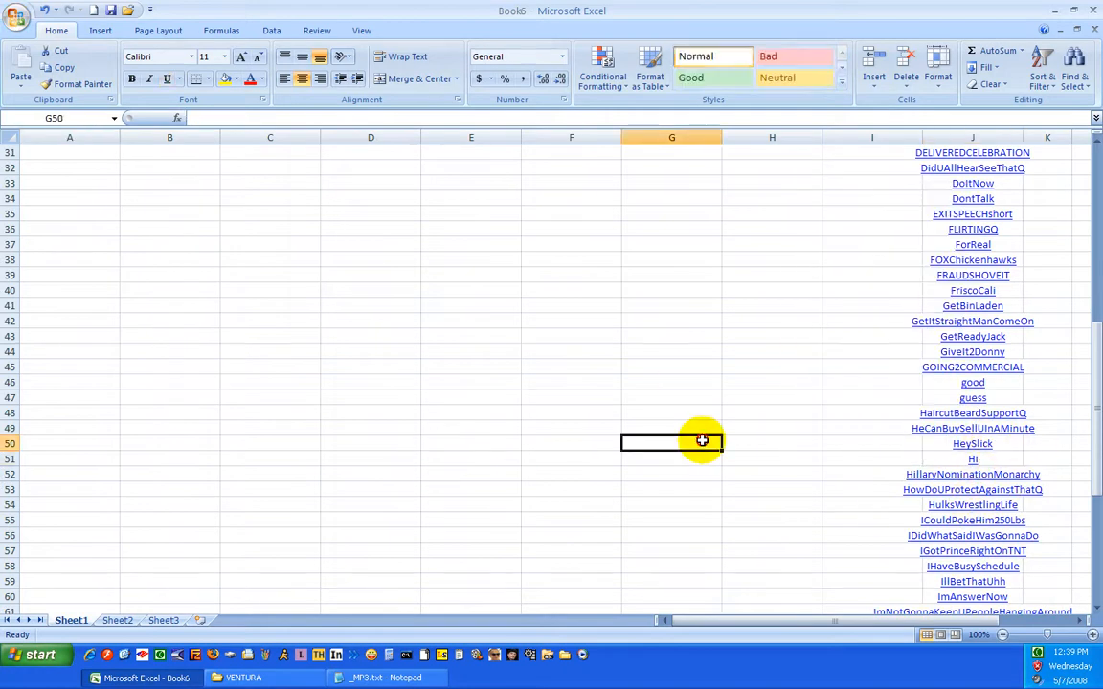
left_click_drag(1005, 461, 979, 443)
right_click(983, 446)
left_click(845, 208)
scroll(417, 386, "up", 10)
right_click(164, 154)
left_click(191, 197)
left_click(177, 322)
left_click(632, 466)
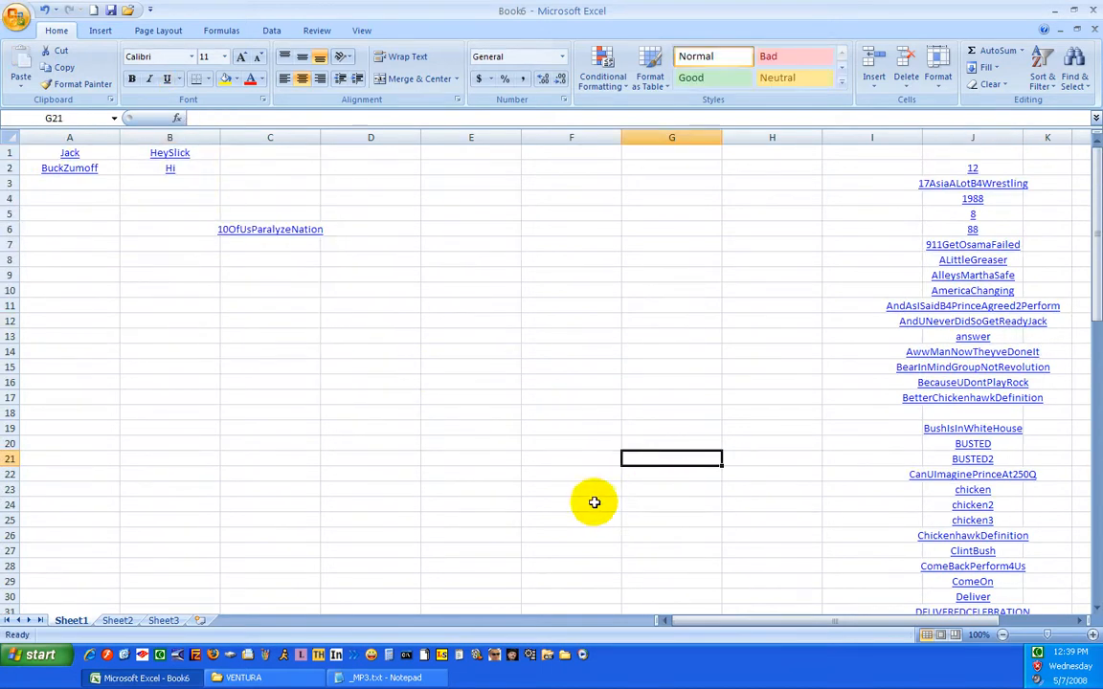
Move the ComeOn hyperlink from J29 to cell C3
scroll(596, 505, "down", 3)
right_click(972, 445)
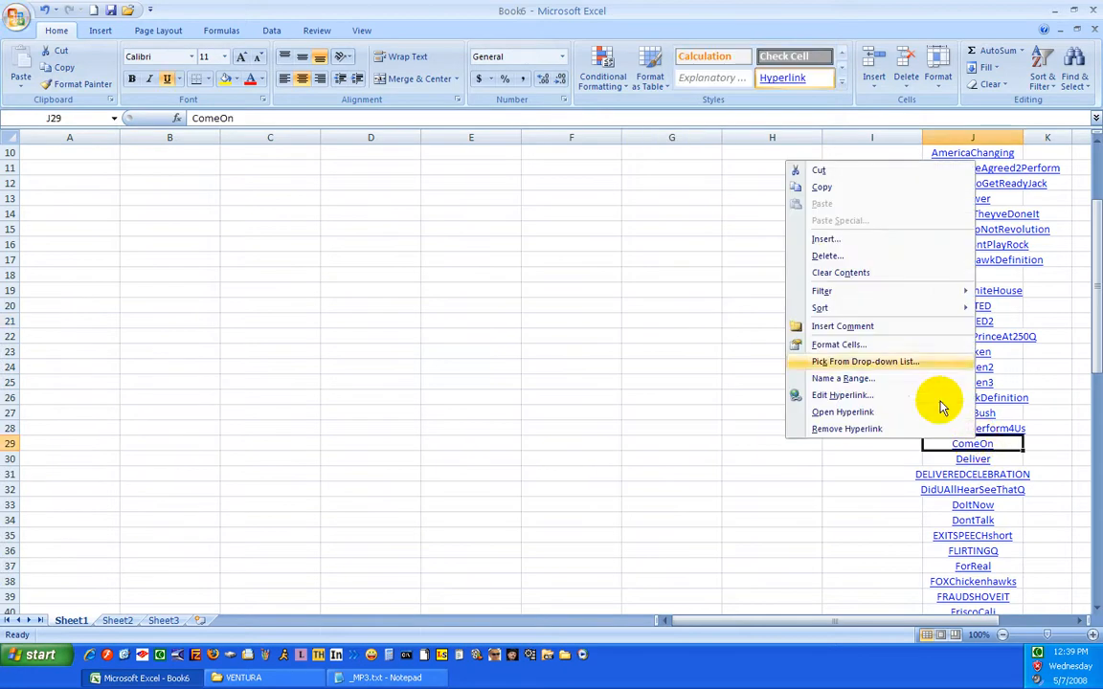
left_click(862, 170)
scroll(440, 323, "up", 3)
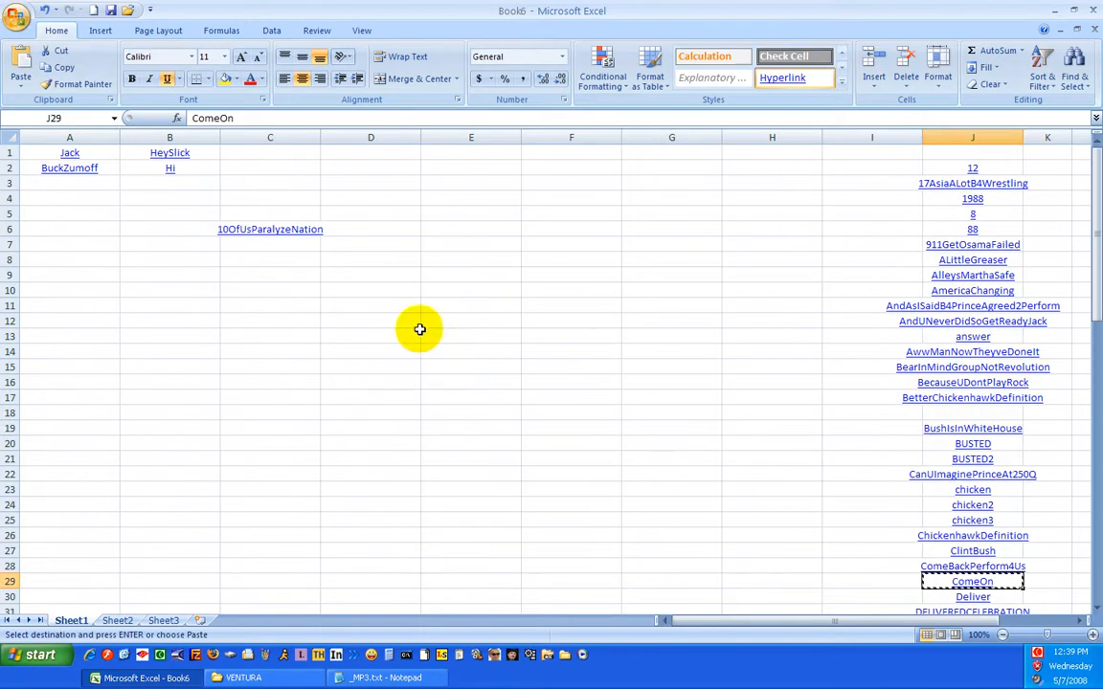
right_click(262, 185)
left_click(305, 226)
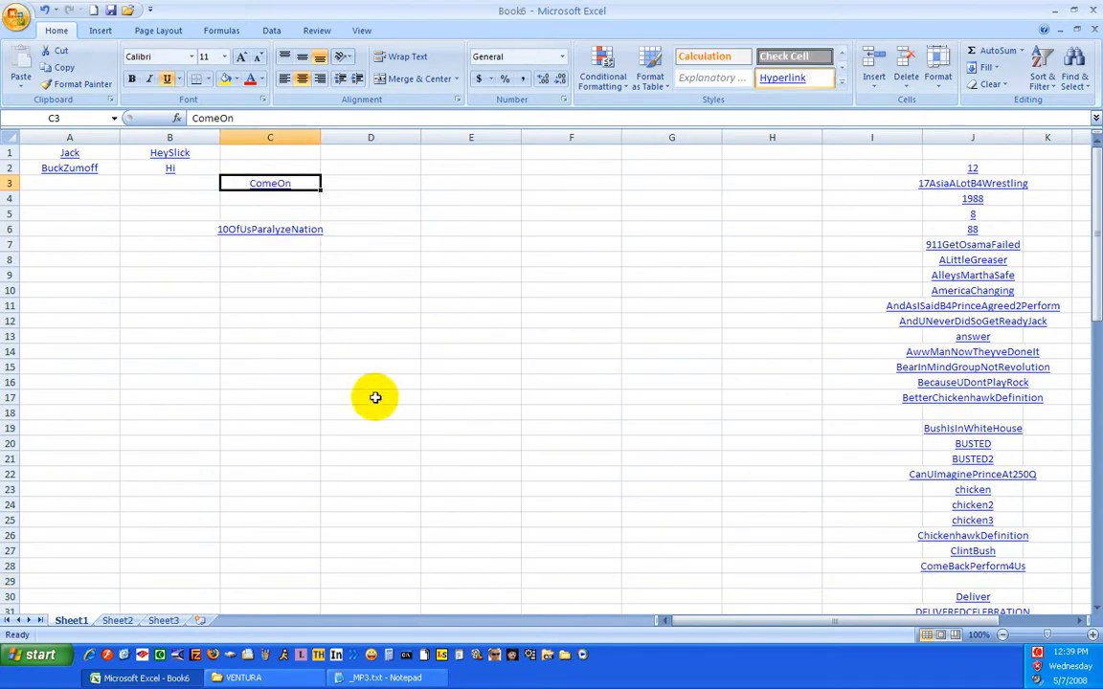
Format the ComeOn hyperlink in C3 as bold red text at font size 12
left_click(133, 79)
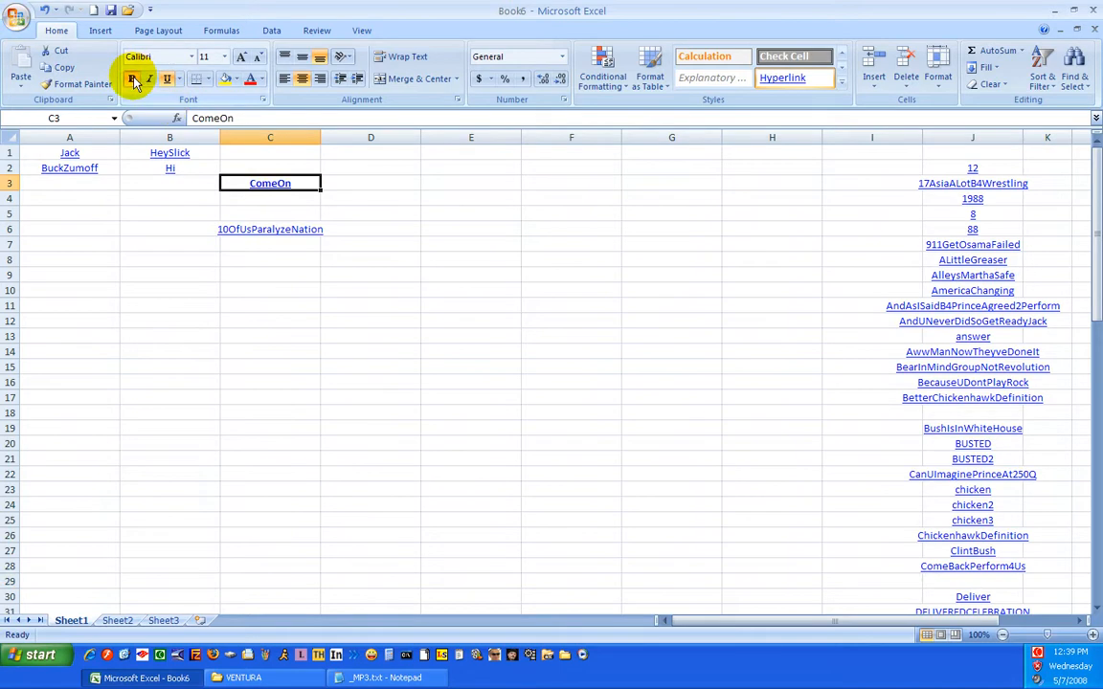
left_click(333, 351)
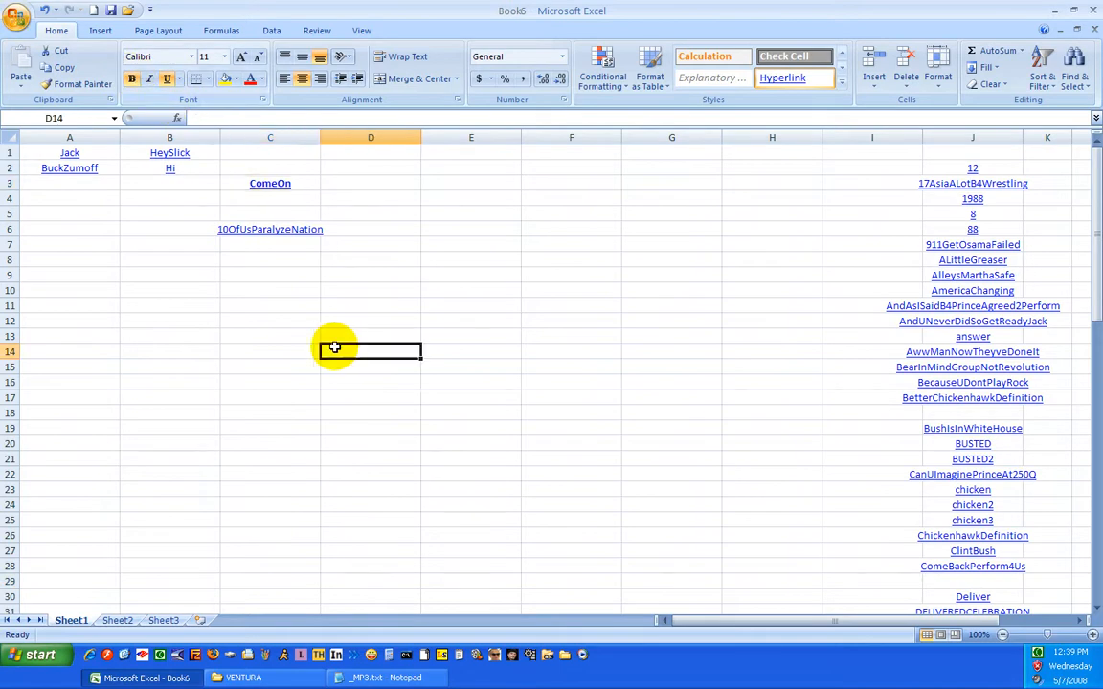
left_click(263, 191)
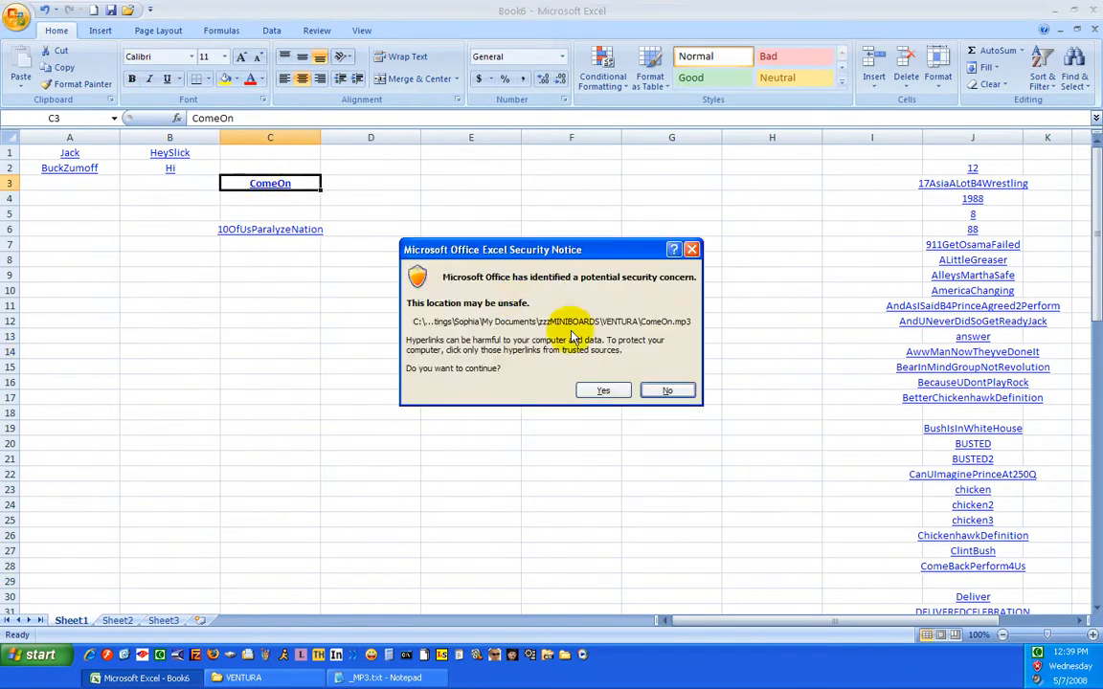
left_click(668, 391)
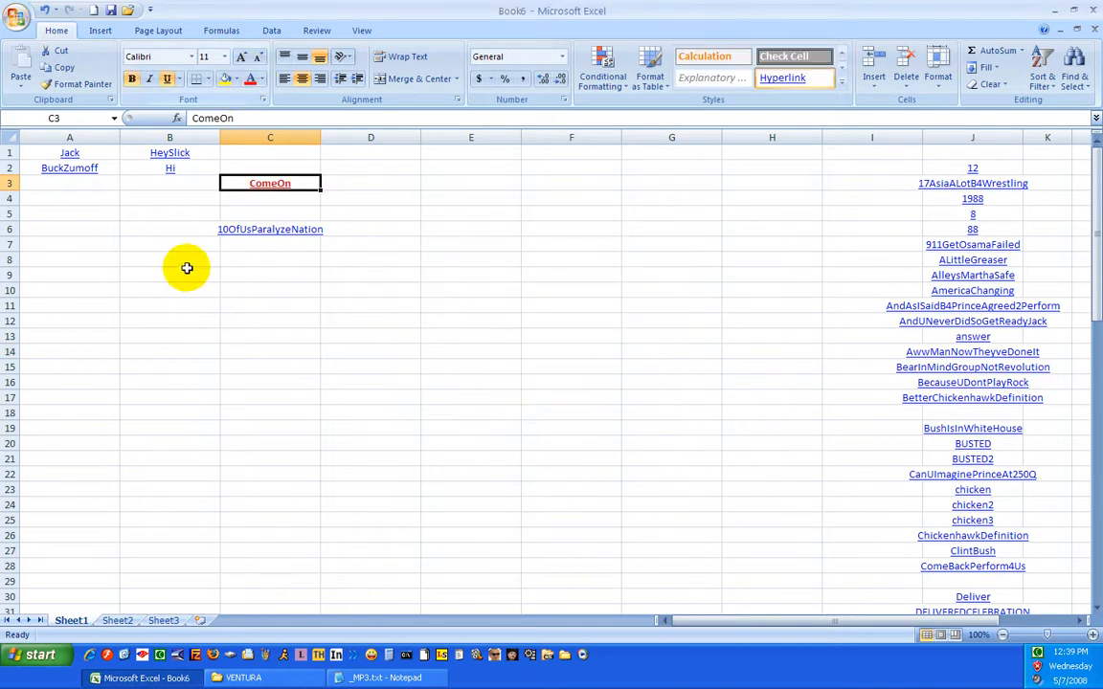
left_click(224, 56)
left_click(207, 128)
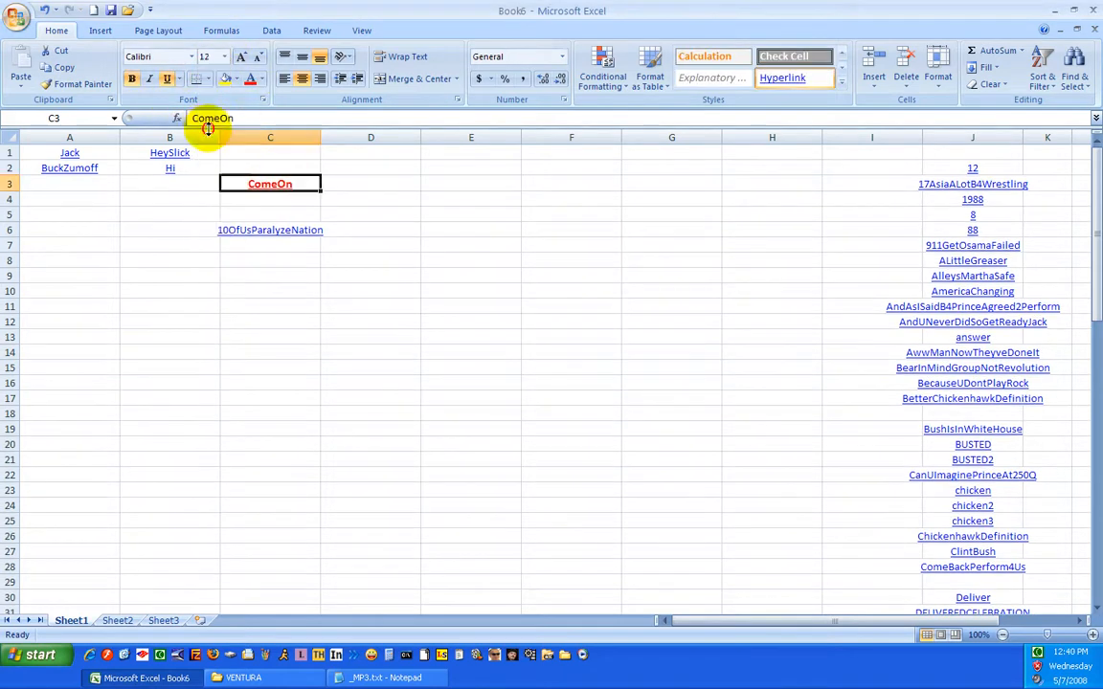
left_click(167, 356)
left_click(363, 385)
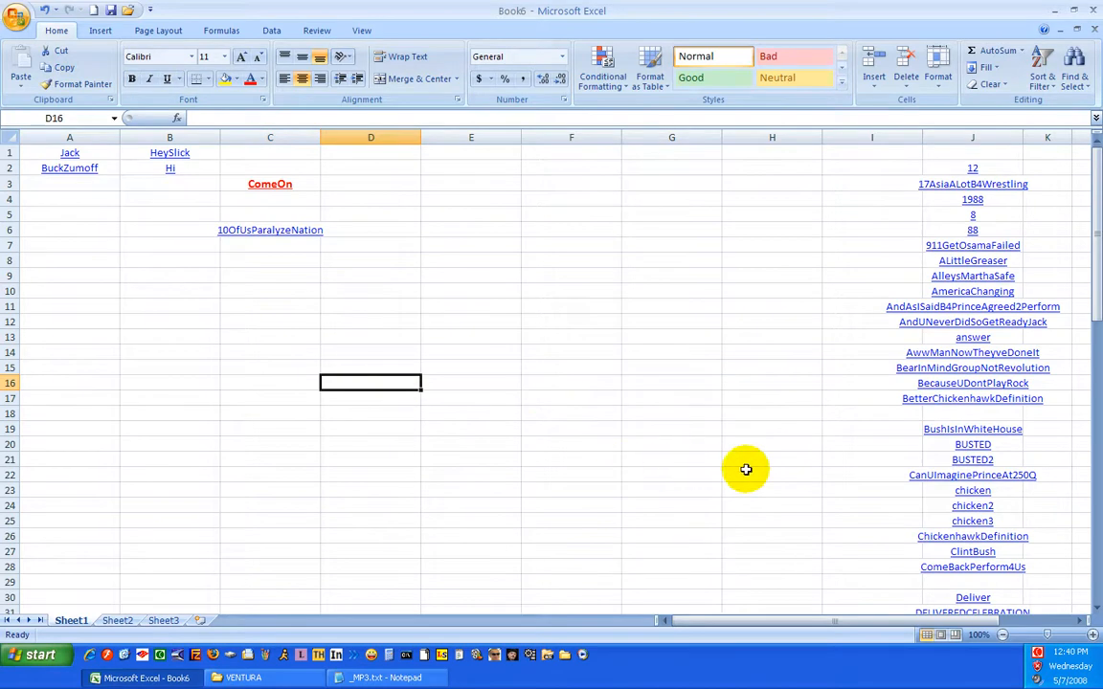
Move the Deliver hyperlink from J30 to cell C4, directly below ComeOn
scroll(709, 465, "down", 3)
right_click(977, 458)
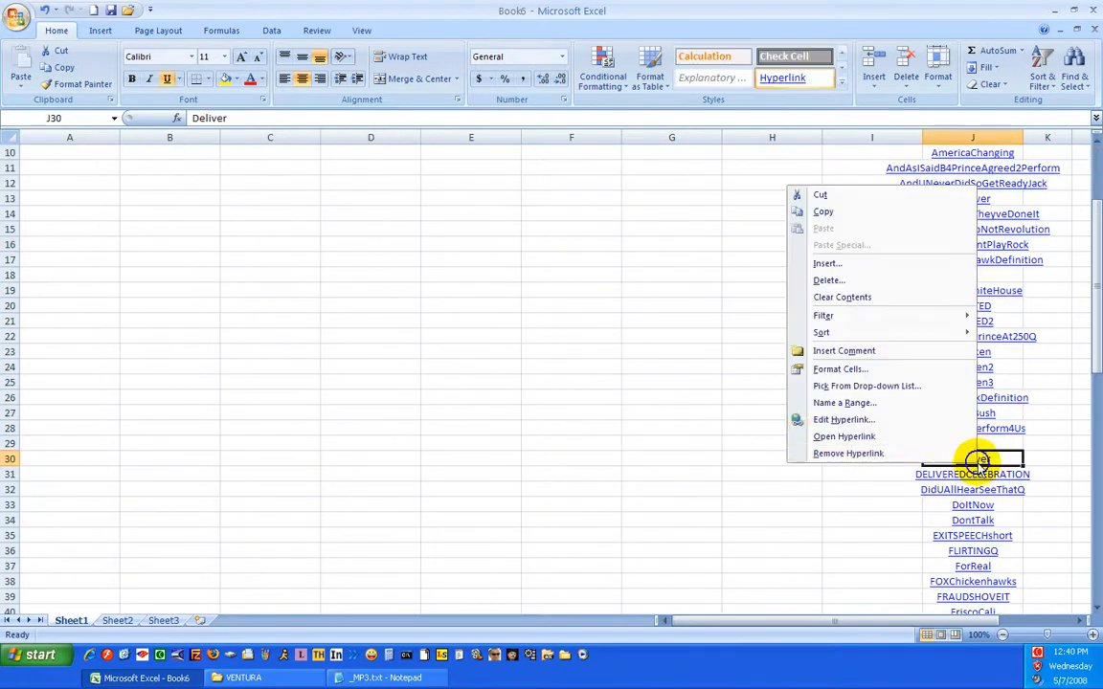
left_click(820, 190)
scroll(756, 253, "up", 3)
right_click(270, 198)
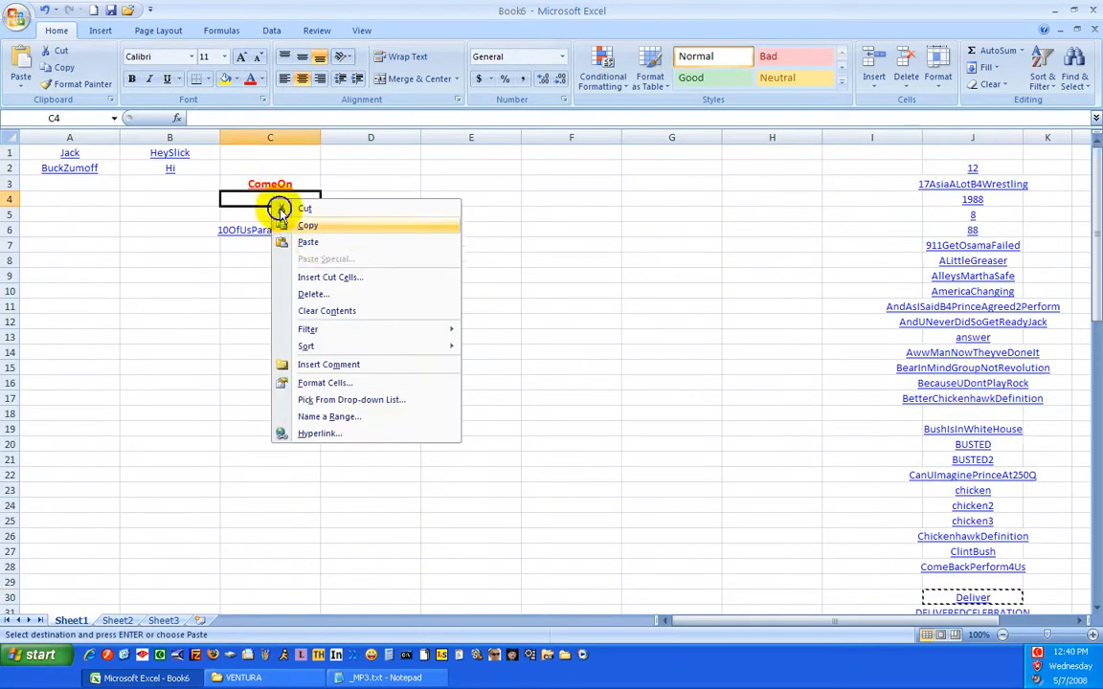
left_click(306, 242)
left_click(270, 290)
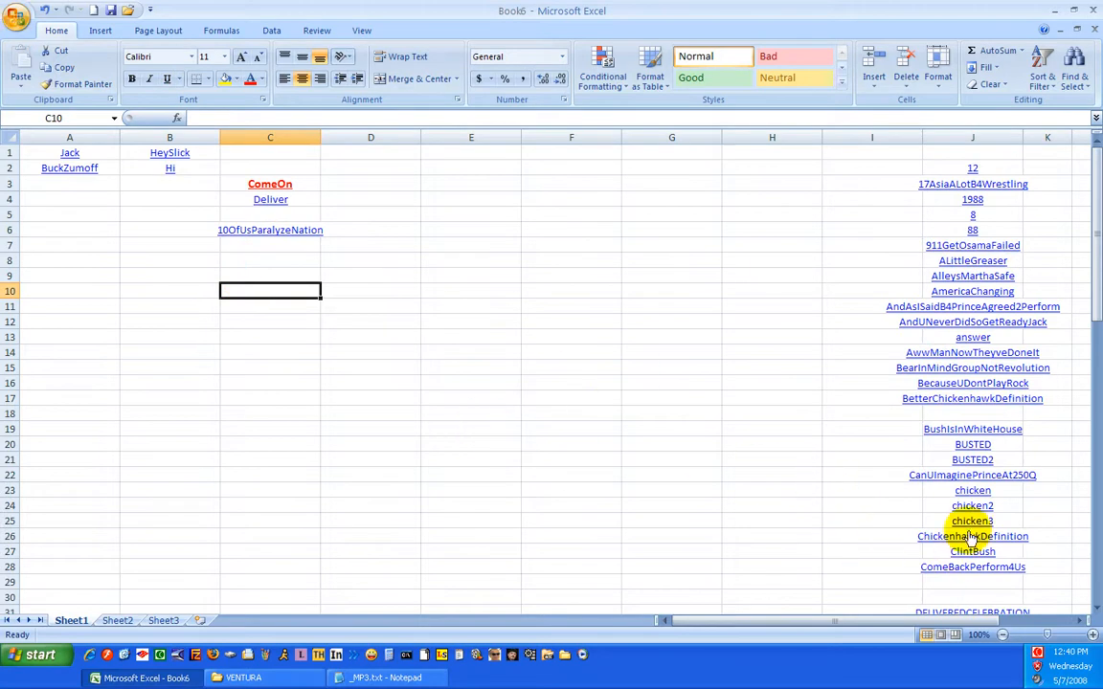
Move the chicken, chicken2 and chicken3 hyperlinks together from J23:J25 to cells D3:D5
right_click(976, 492)
key("Escape")
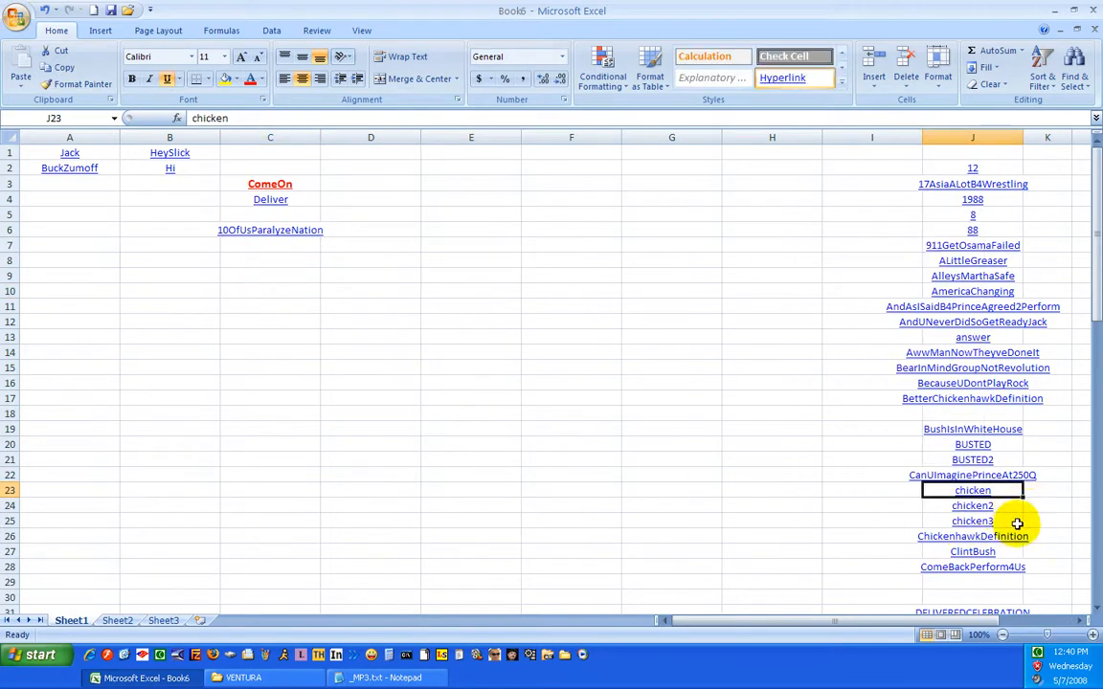
left_click_drag(940, 493, 935, 518)
right_click(935, 518)
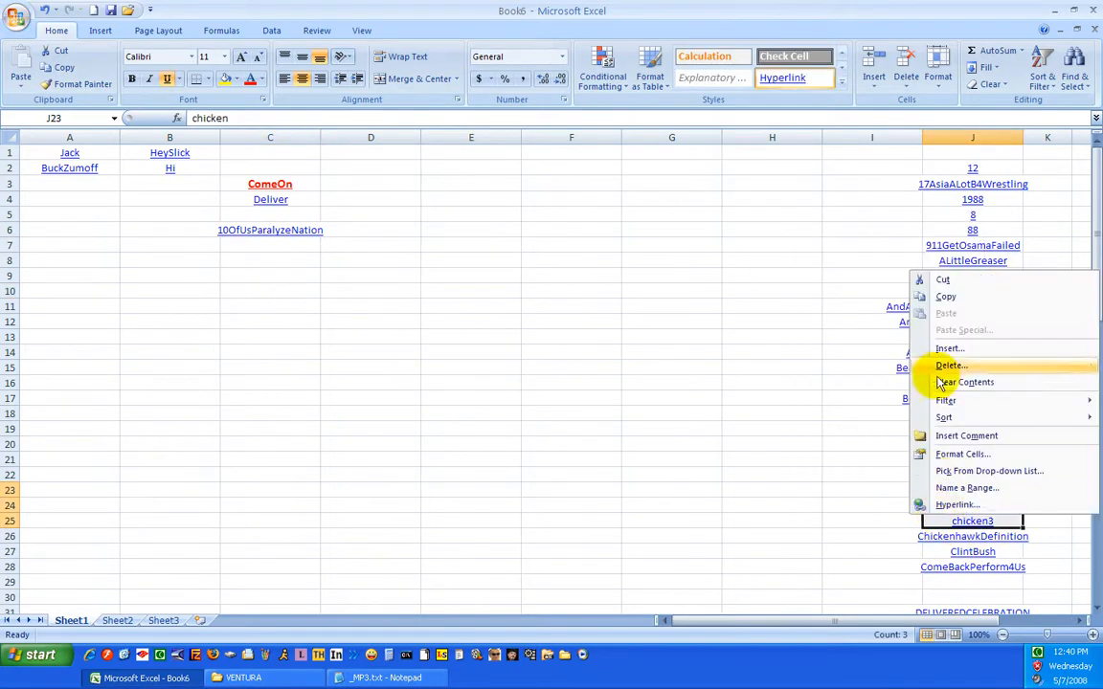
left_click(960, 280)
right_click(351, 182)
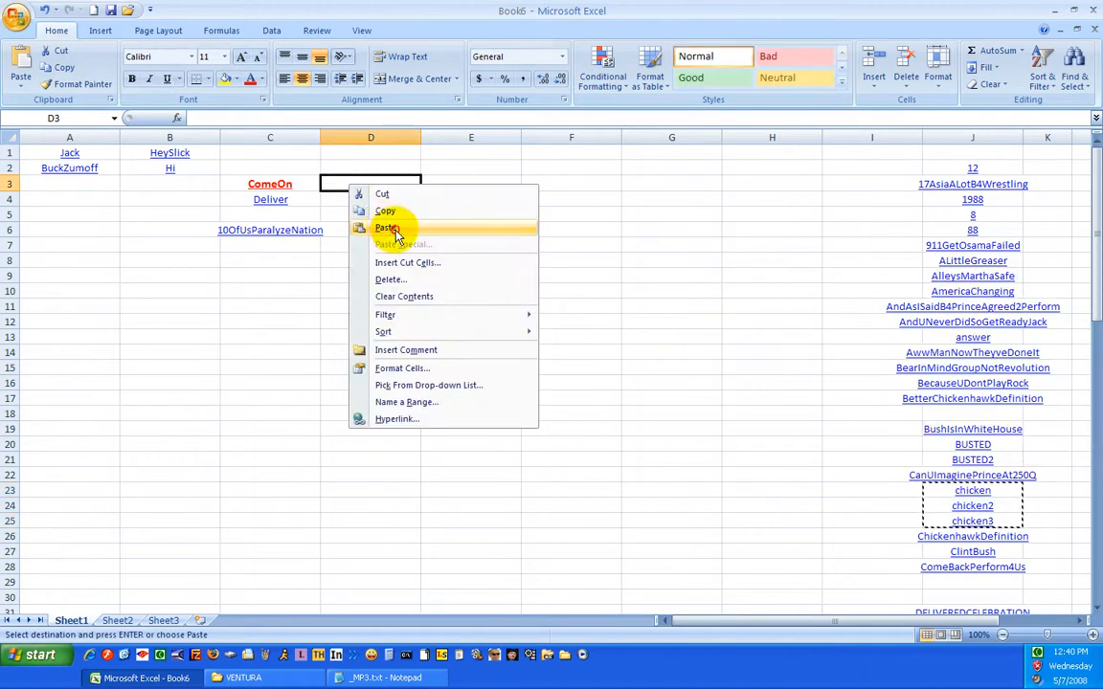
left_click(387, 229)
left_click(255, 373)
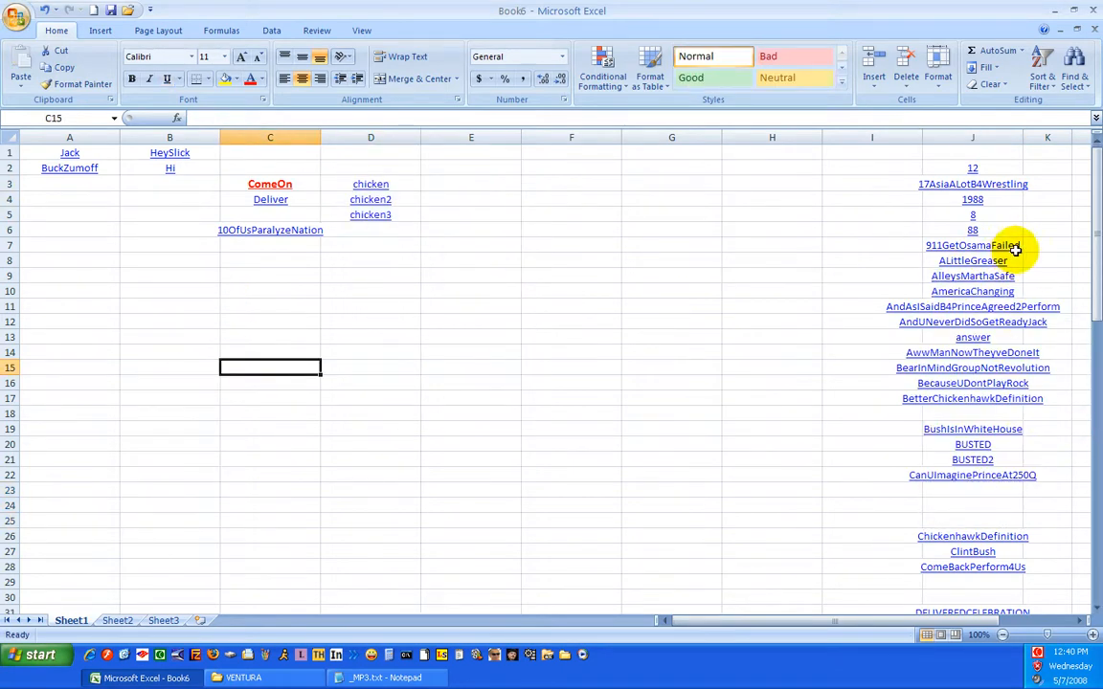
Move the block of hyperlinks in J7:J16, from 911GetOsamaFailed to BecauseUDontPlayRock, to cells A8:A17
left_click_drag(973, 245, 935, 378)
right_click(936, 313)
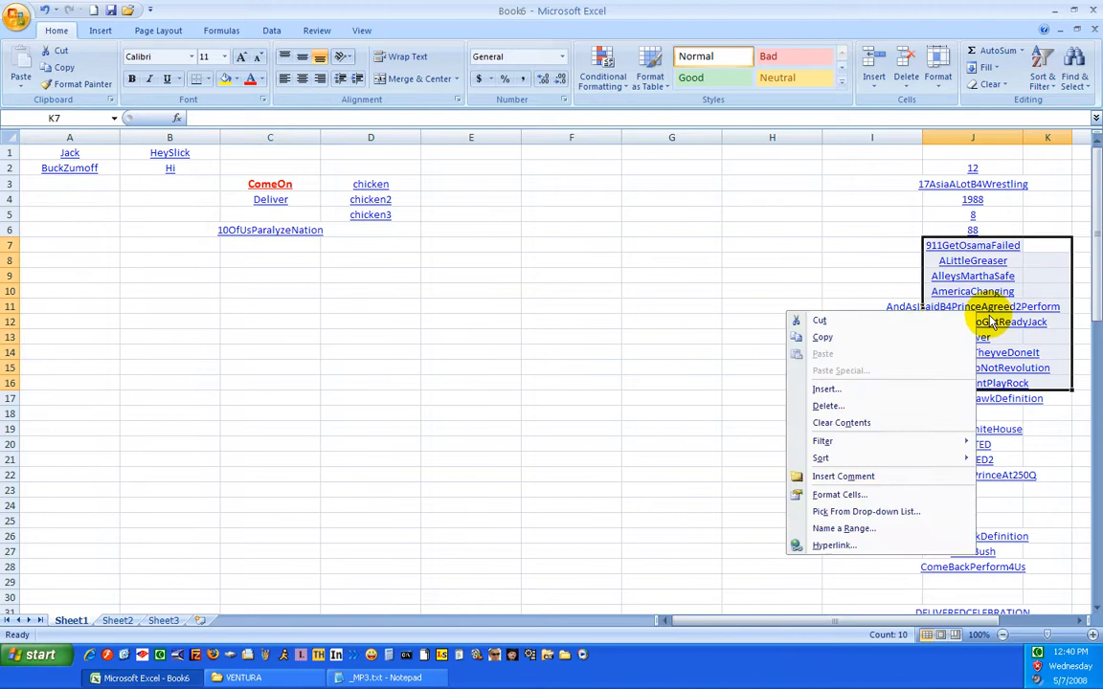
left_click(866, 319)
right_click(59, 261)
left_click(110, 306)
left_click(524, 352)
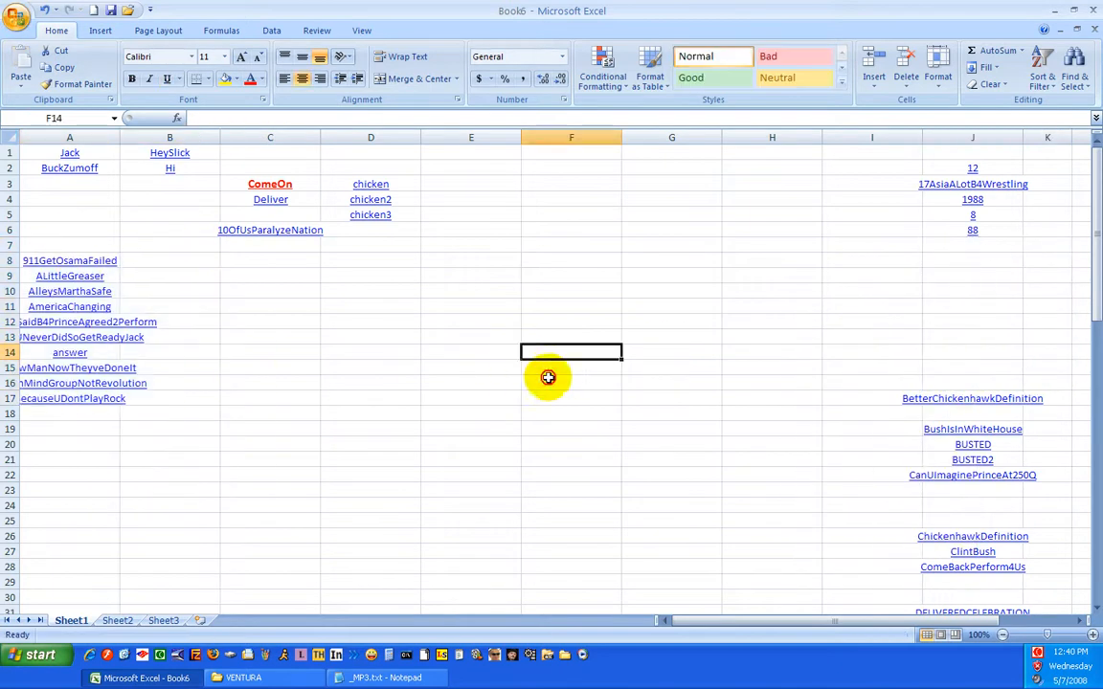
Widen column A to fit its longest link name, and adjust the widths of columns B, C and D to suit their links
left_click_drag(113, 137, 199, 137)
left_click(334, 289)
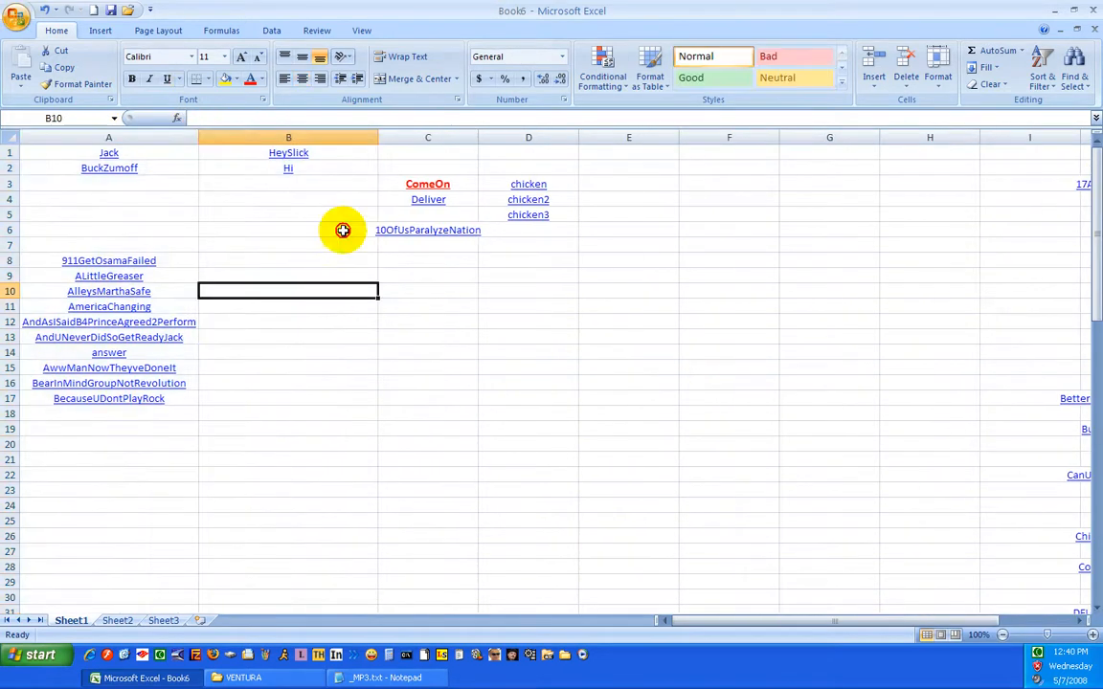
left_click_drag(381, 139, 305, 138)
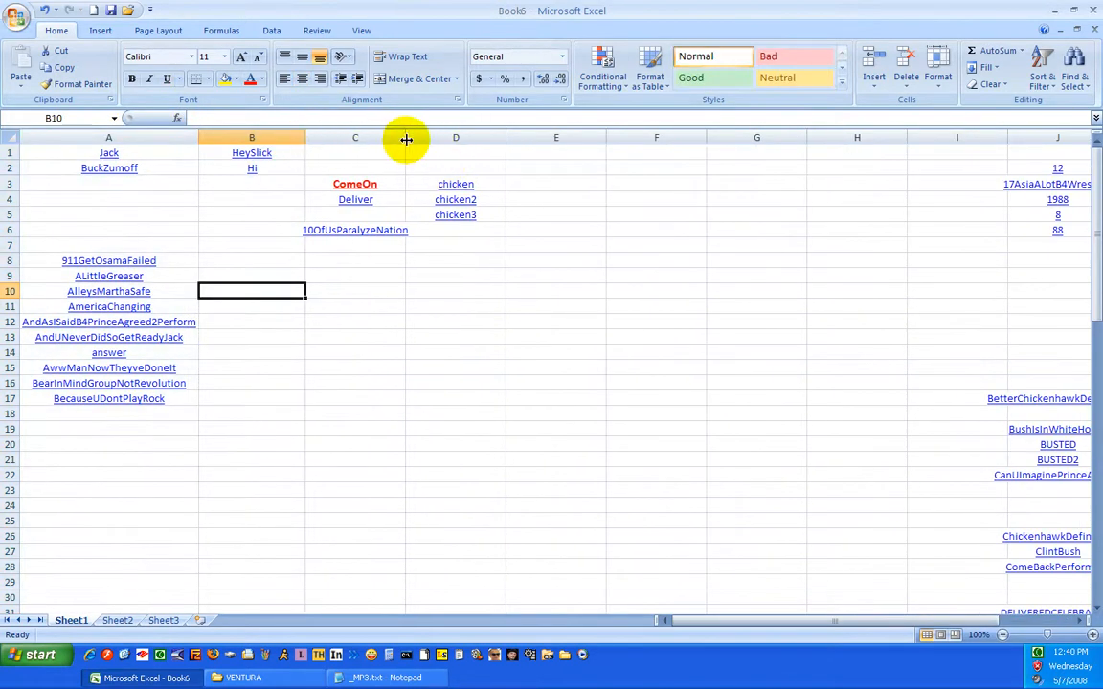
left_click_drag(406, 139, 426, 140)
left_click_drag(526, 139, 513, 138)
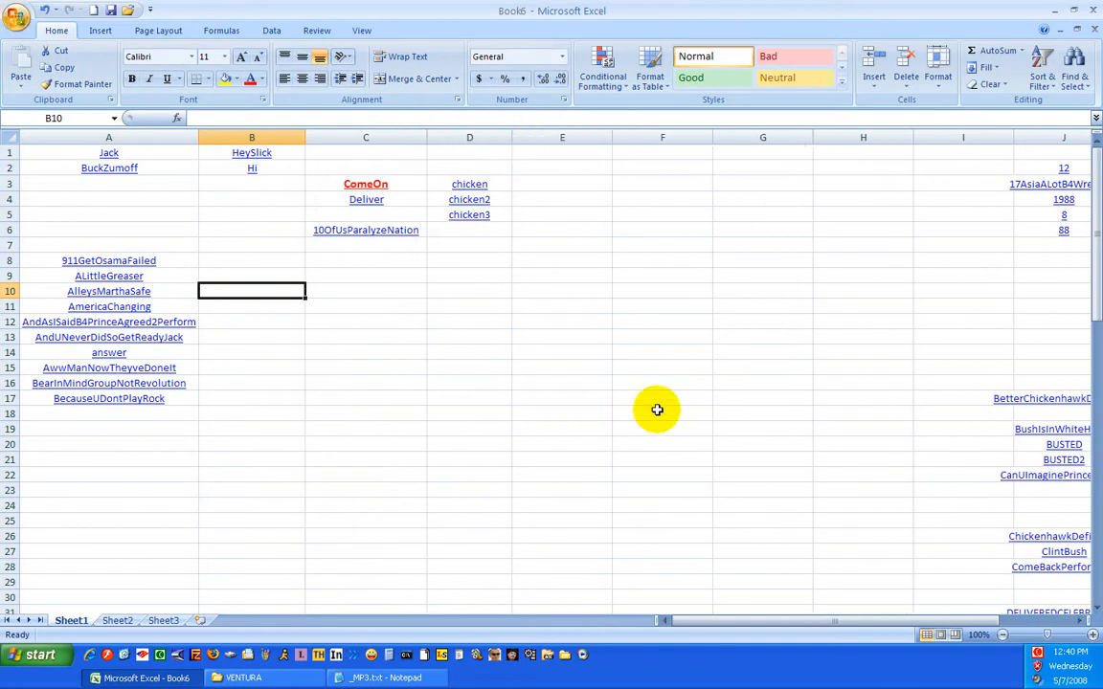
Move the hyperlinks in J17:J28, from BetterChickenhawkDefinition to ComeBackPerform4Us, to column C starting at C9
left_click_drag(1056, 400, 1053, 565)
right_click(1053, 539)
left_click(948, 326)
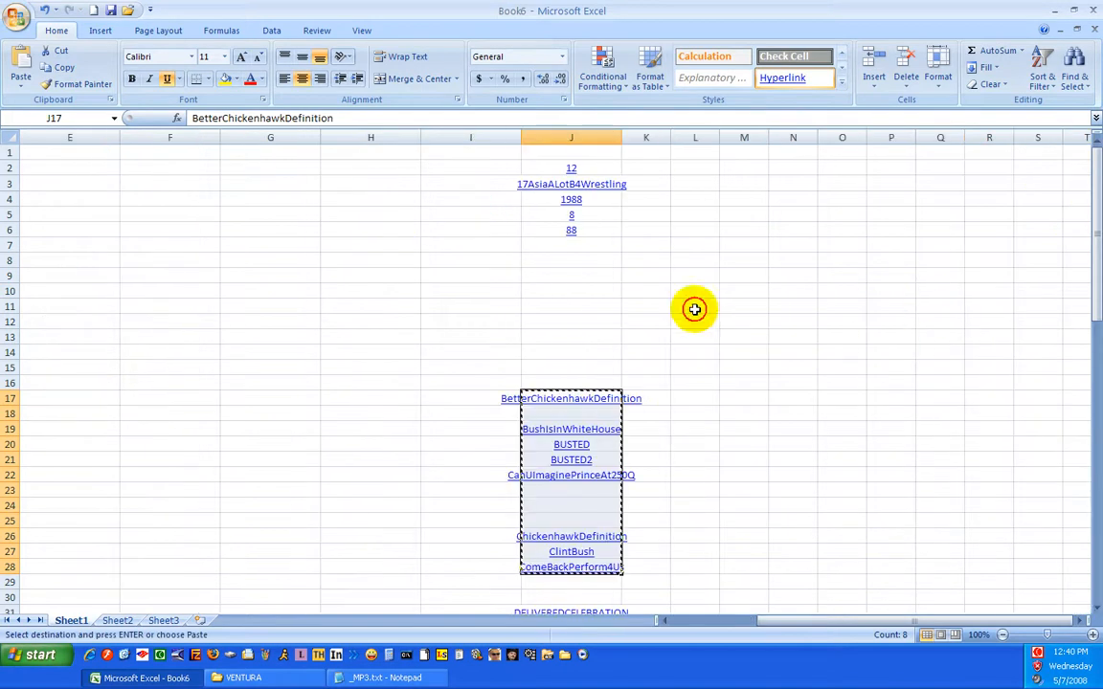
right_click(333, 278)
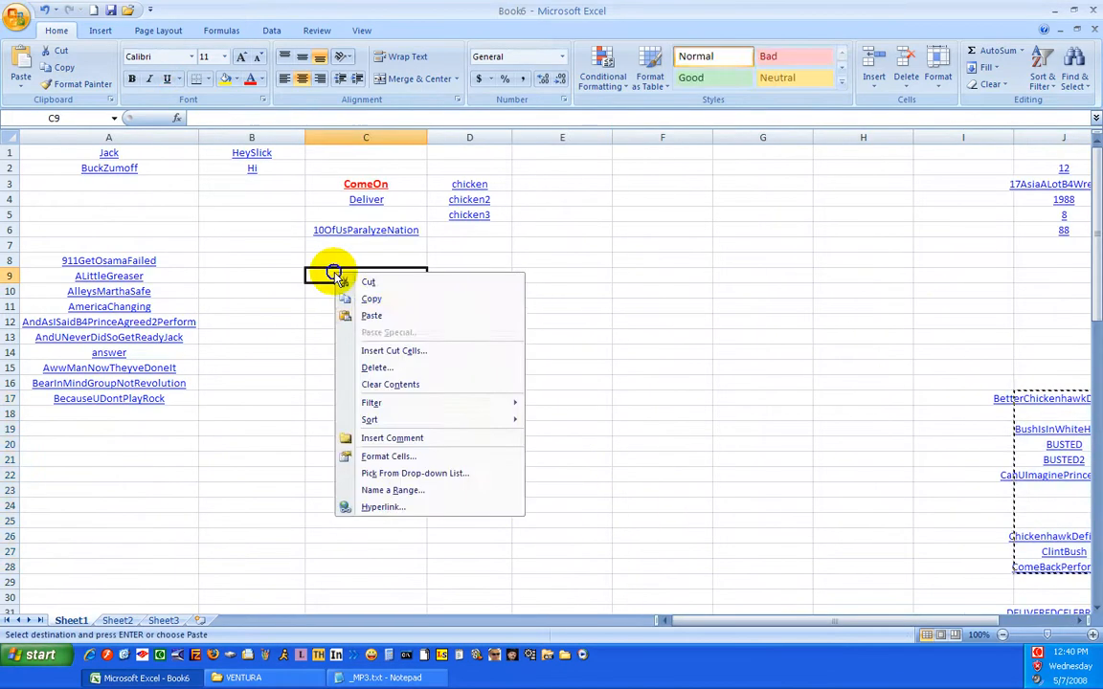
left_click(401, 313)
left_click(660, 374)
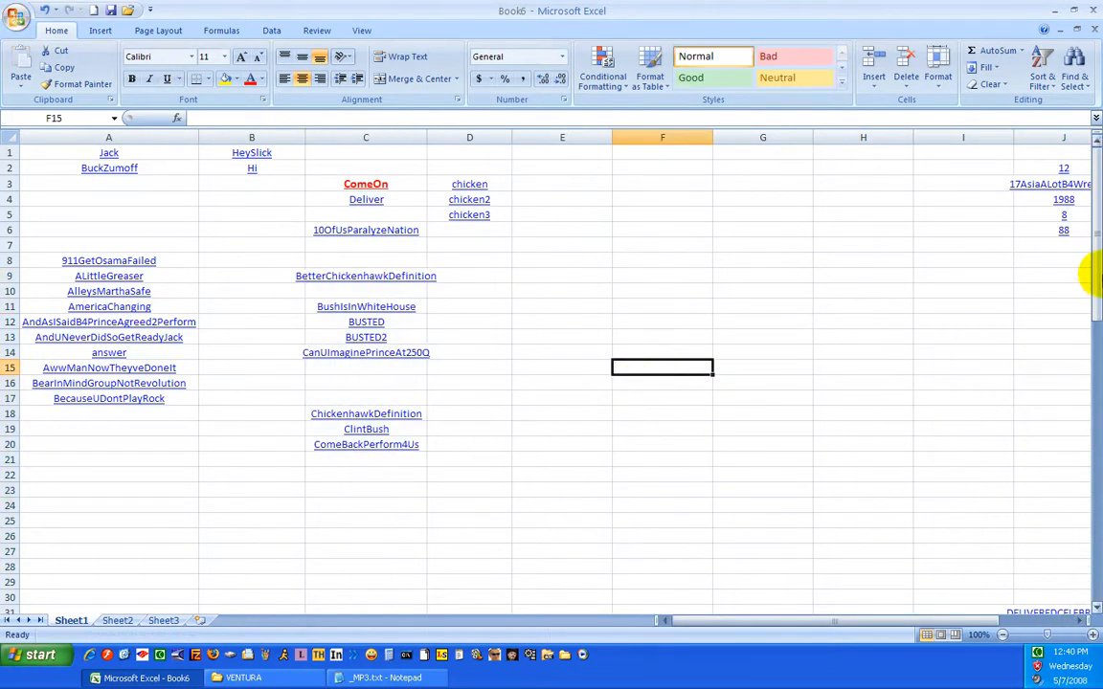
Move the hyperlinks in J2:J6 to cells B5:B9 and autofit column B to its contents
left_click_drag(1074, 235, 1065, 172)
right_click(1065, 173)
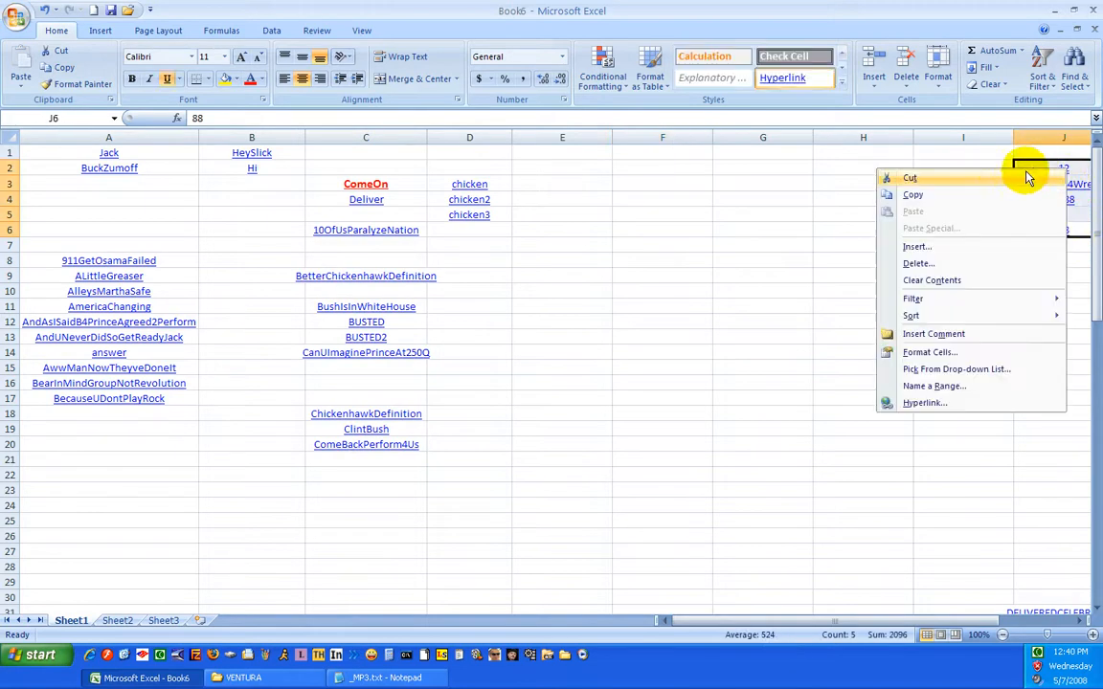
left_click(978, 181)
left_click_drag(716, 624, 716, 627)
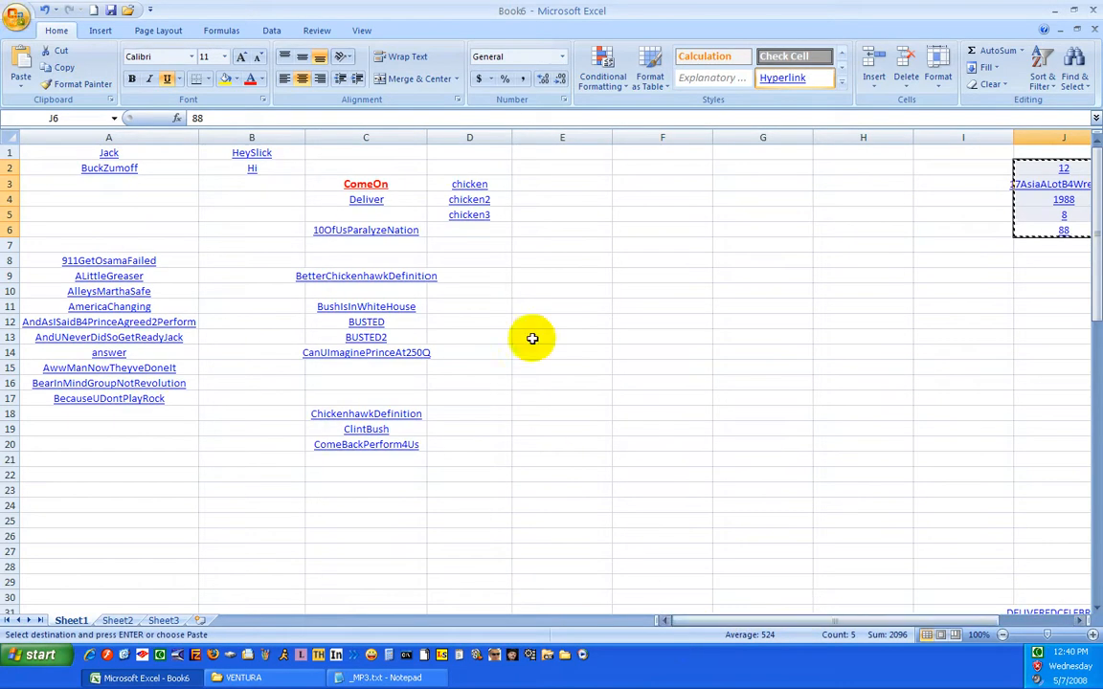
left_click(221, 210)
right_click(224, 211)
left_click(262, 251)
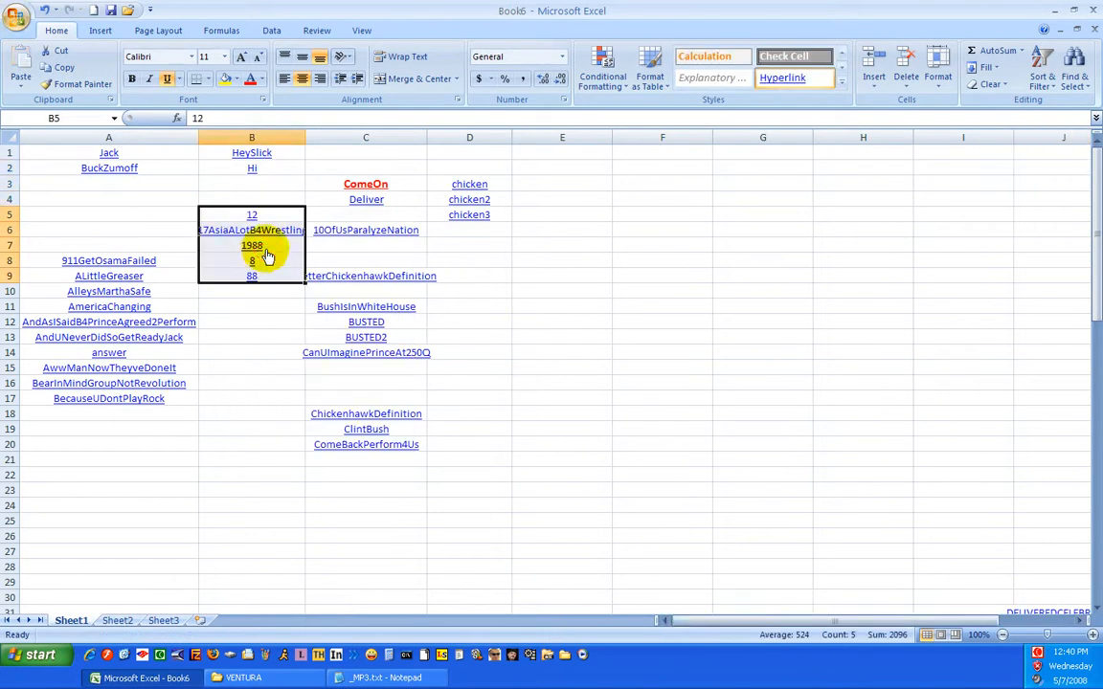
double_click(302, 136)
left_click(661, 335)
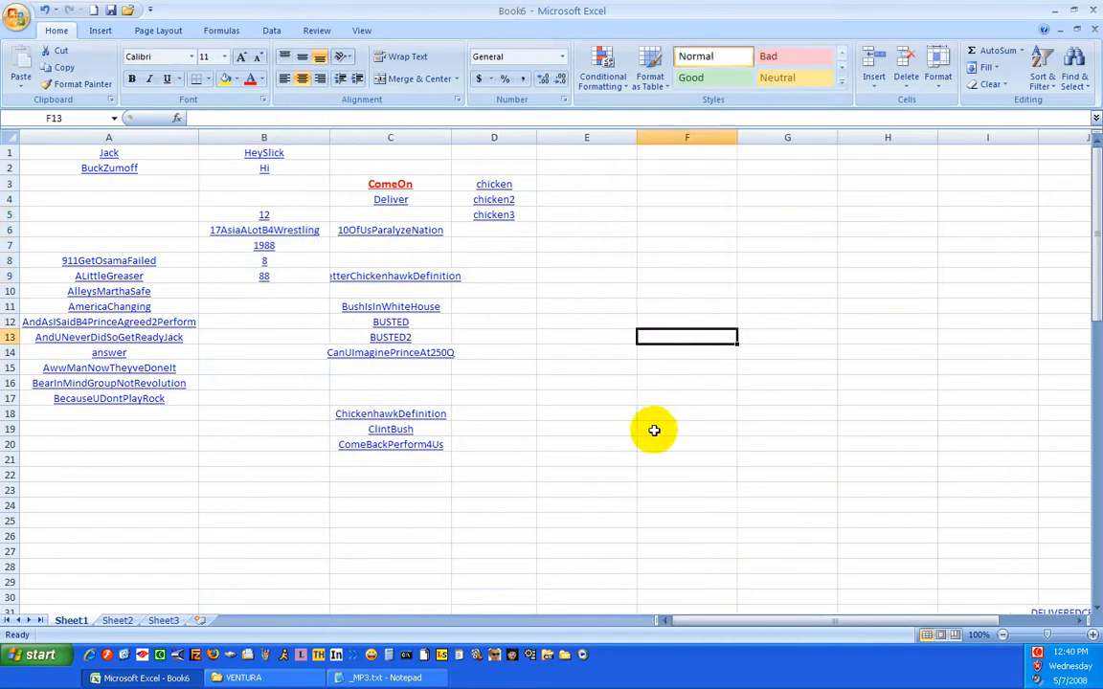
Move the hyperlinks in J31:J44, from DELIVEREDCELEBRATION to GiveIt2Donny, to column D starting at D7
left_click(628, 488)
left_click_drag(886, 616, 953, 635)
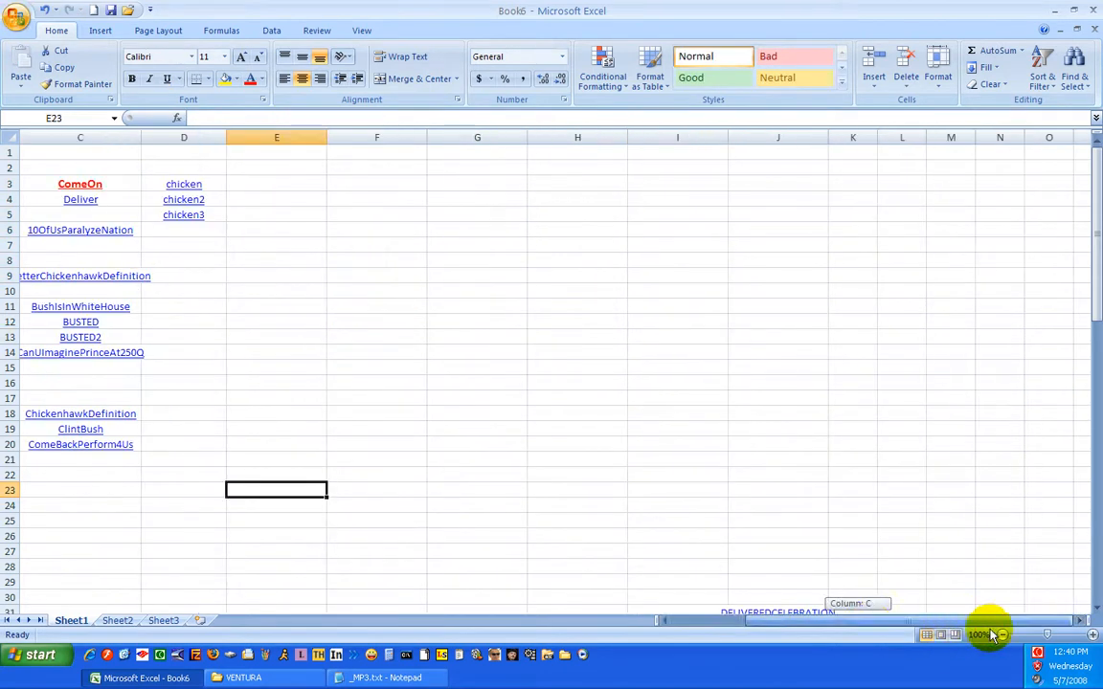
scroll(958, 379, "down", 9)
scroll(962, 353, "up", 3)
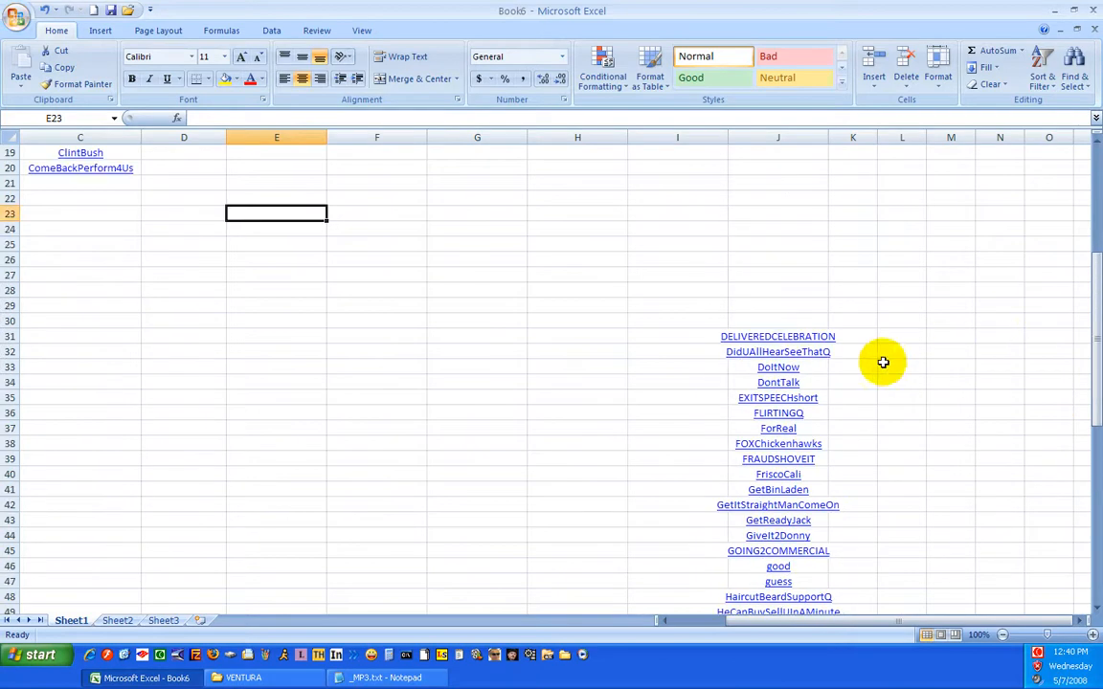
left_click_drag(732, 337, 789, 525)
right_click(770, 336)
left_click(806, 353)
left_click_drag(849, 622, 736, 624)
scroll(282, 389, "up", 6)
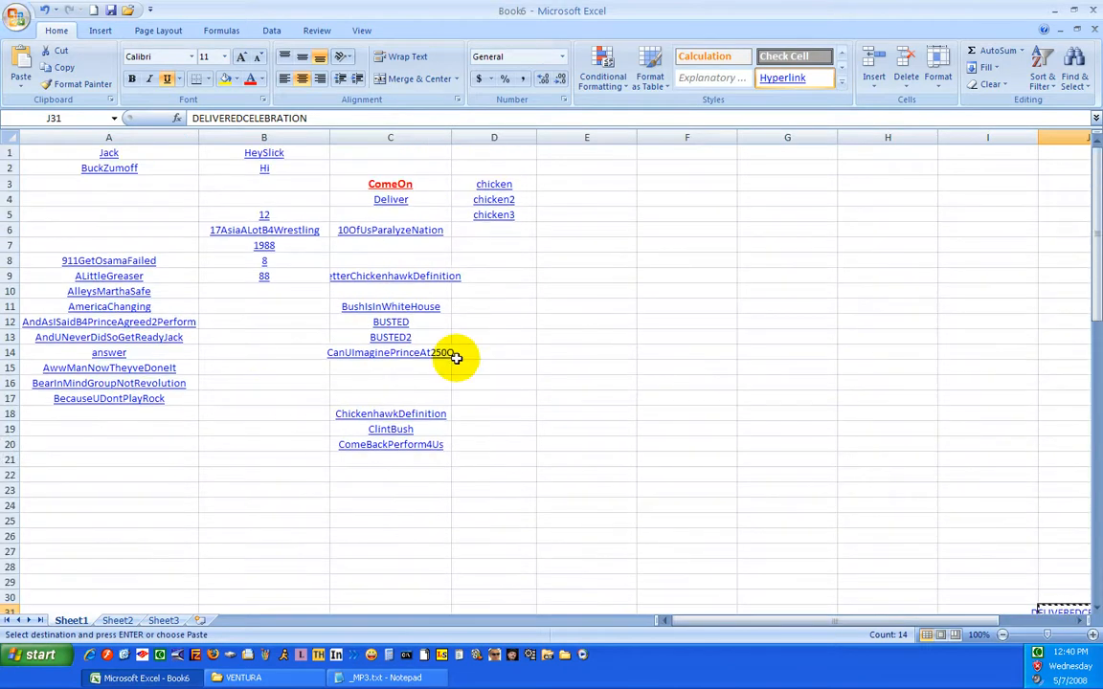
right_click(494, 245)
left_click(527, 288)
left_click(706, 338)
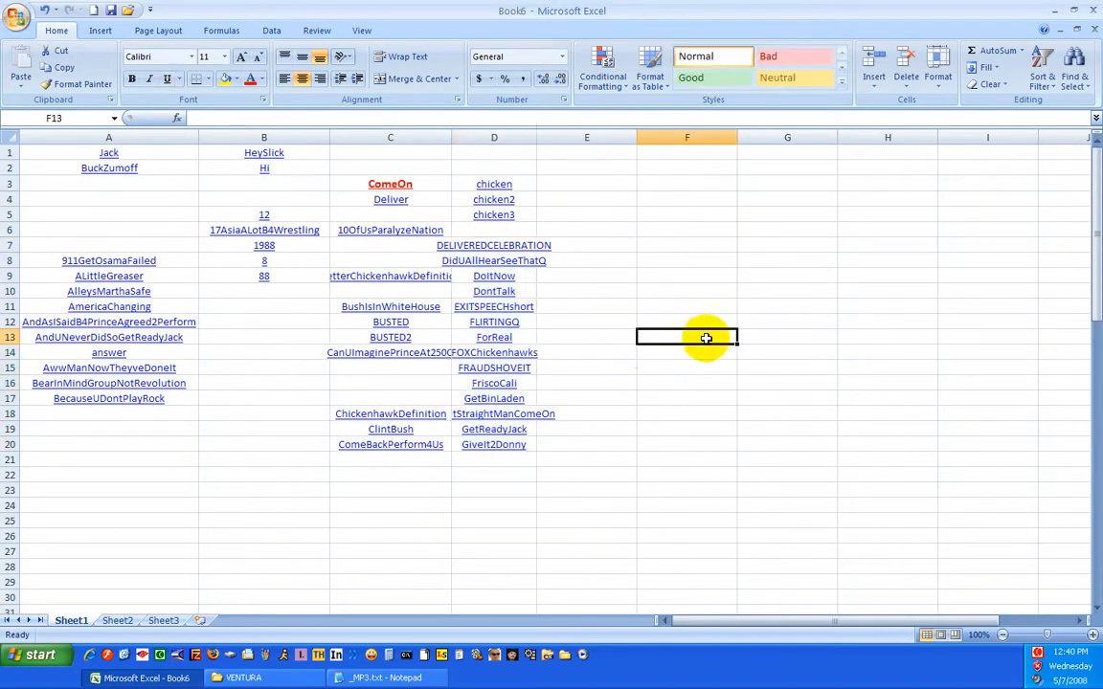
Widen columns D and C so that their longest link names fit completely
left_click(472, 137)
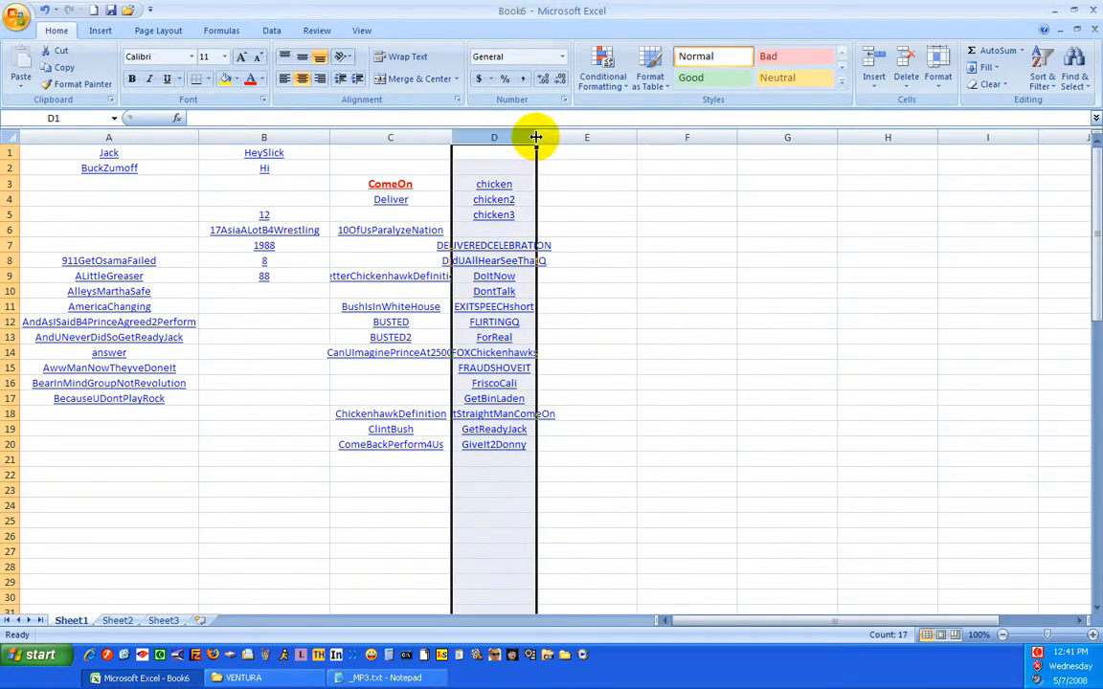
left_click_drag(538, 140, 572, 147)
left_click(586, 213)
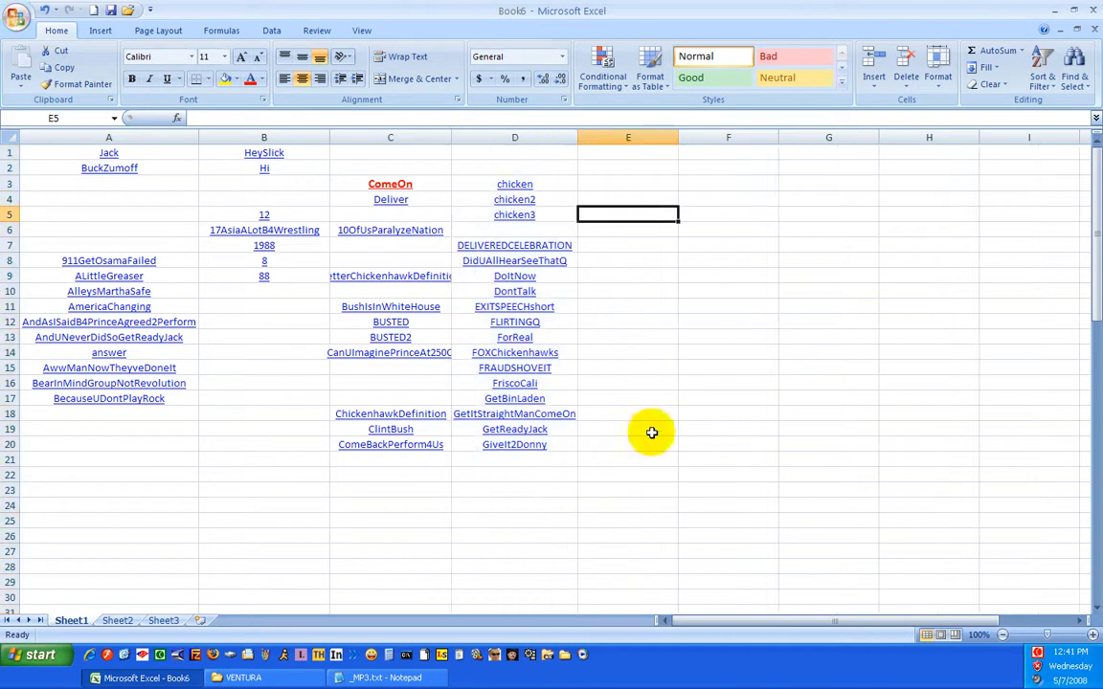
left_click(172, 486)
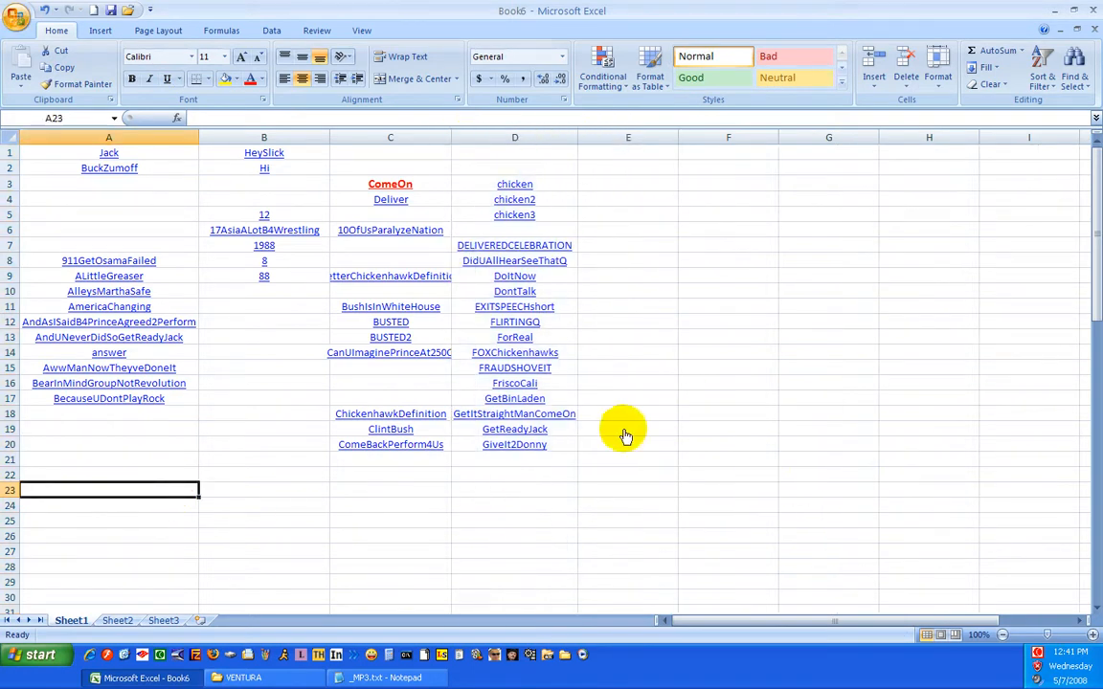
left_click_drag(451, 140, 481, 140)
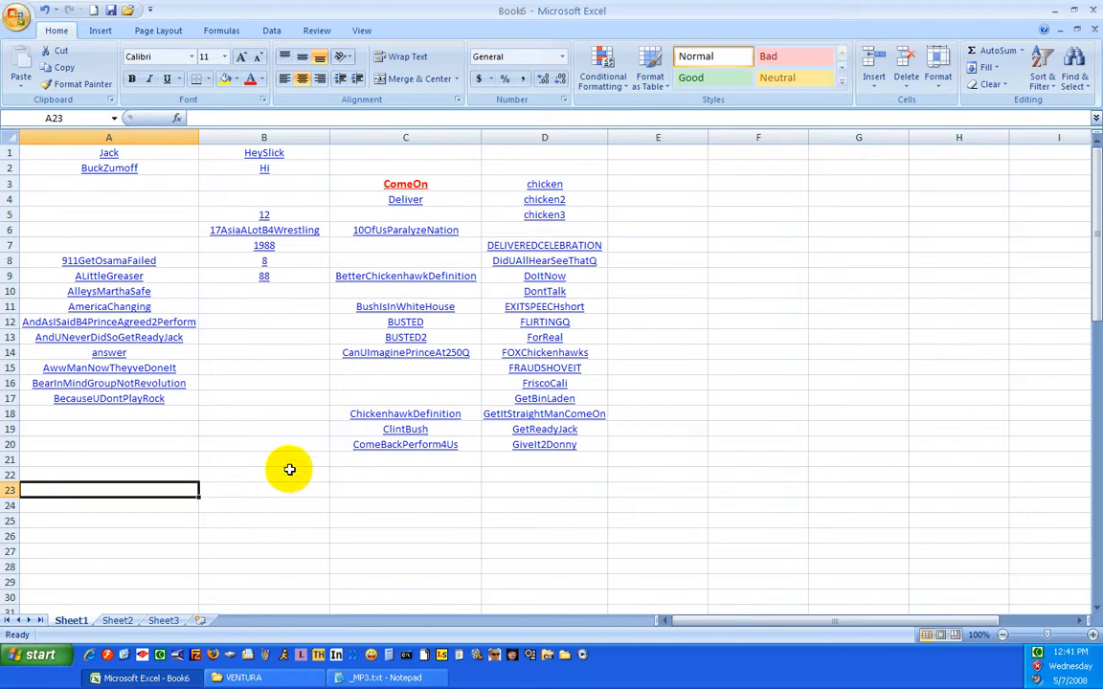
left_click(857, 337)
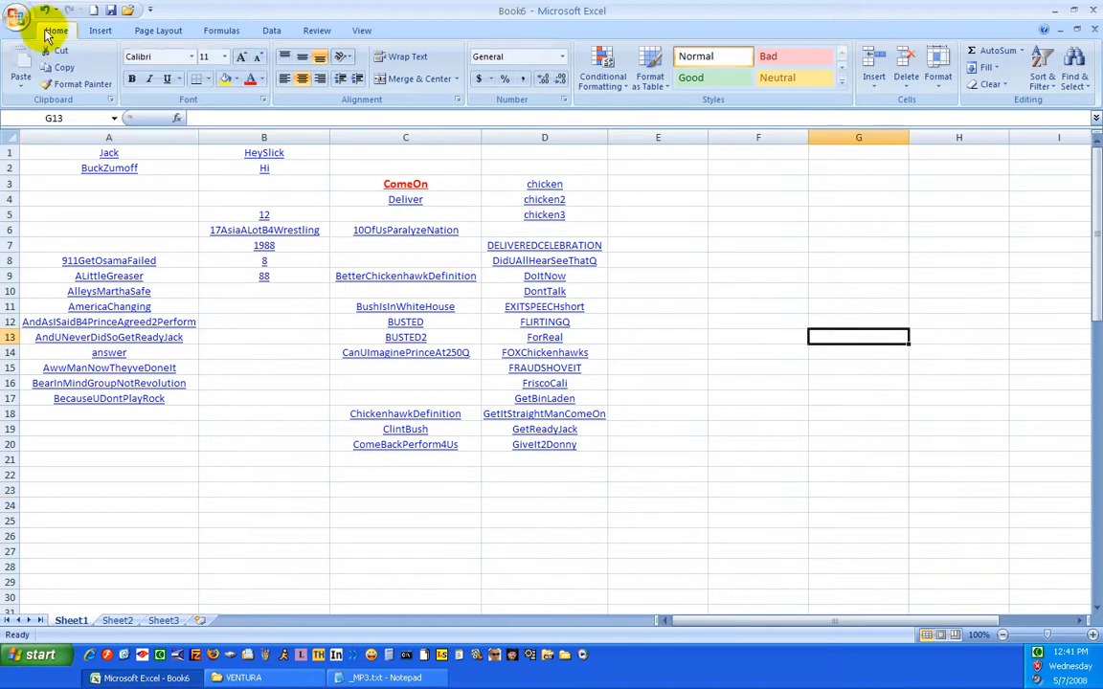
Publish only Sheet1 to the Desktop as a Single File Web Page named Book6.mht
left_click(111, 13)
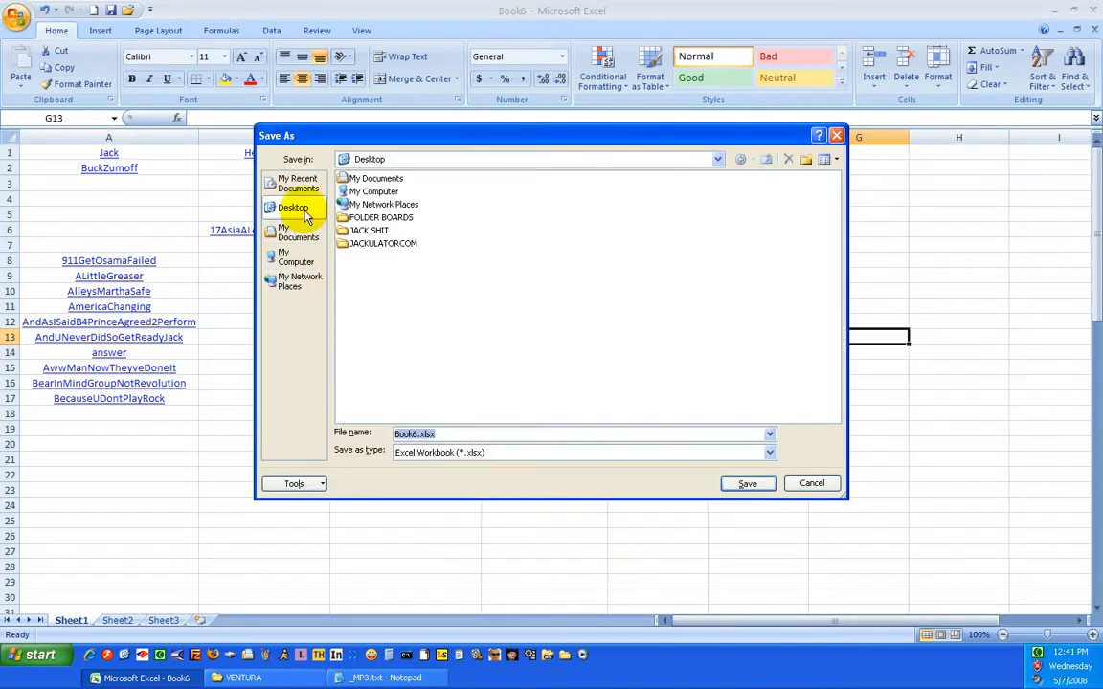
left_click(771, 453)
scroll(771, 455, "down", 1)
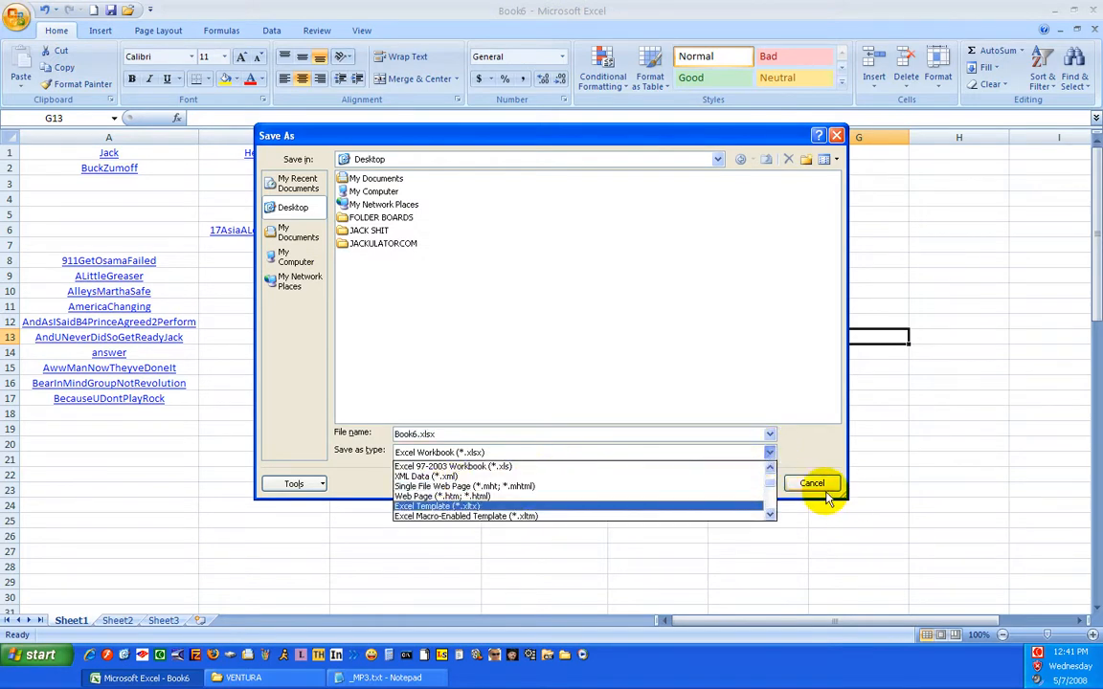
left_click(510, 488)
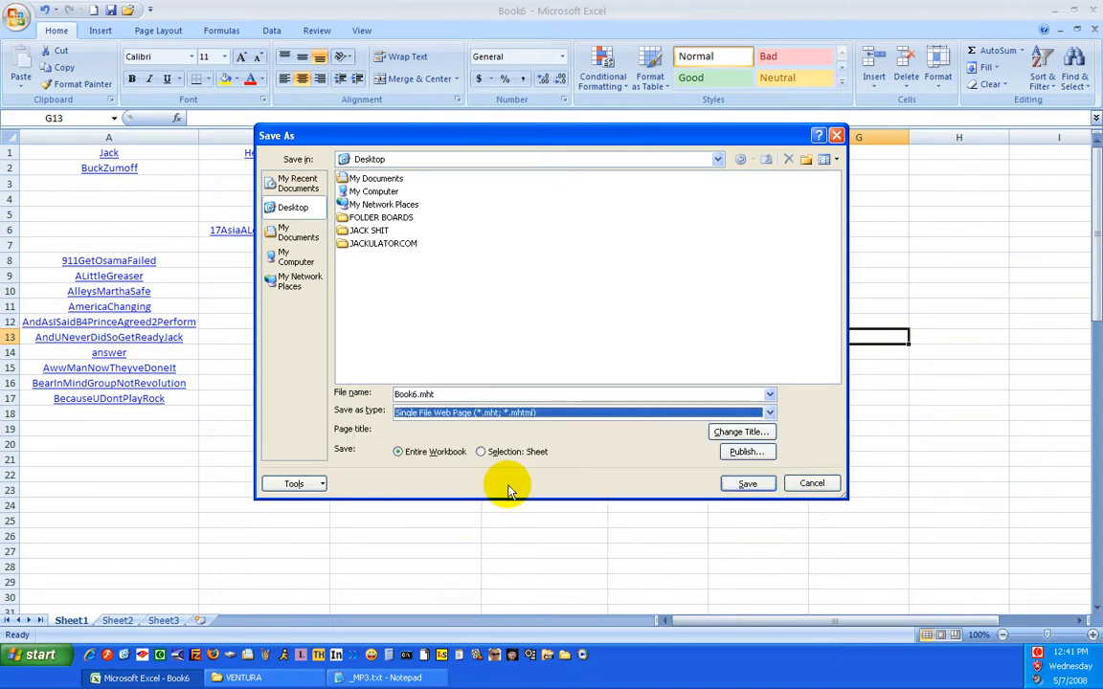
left_click(483, 455)
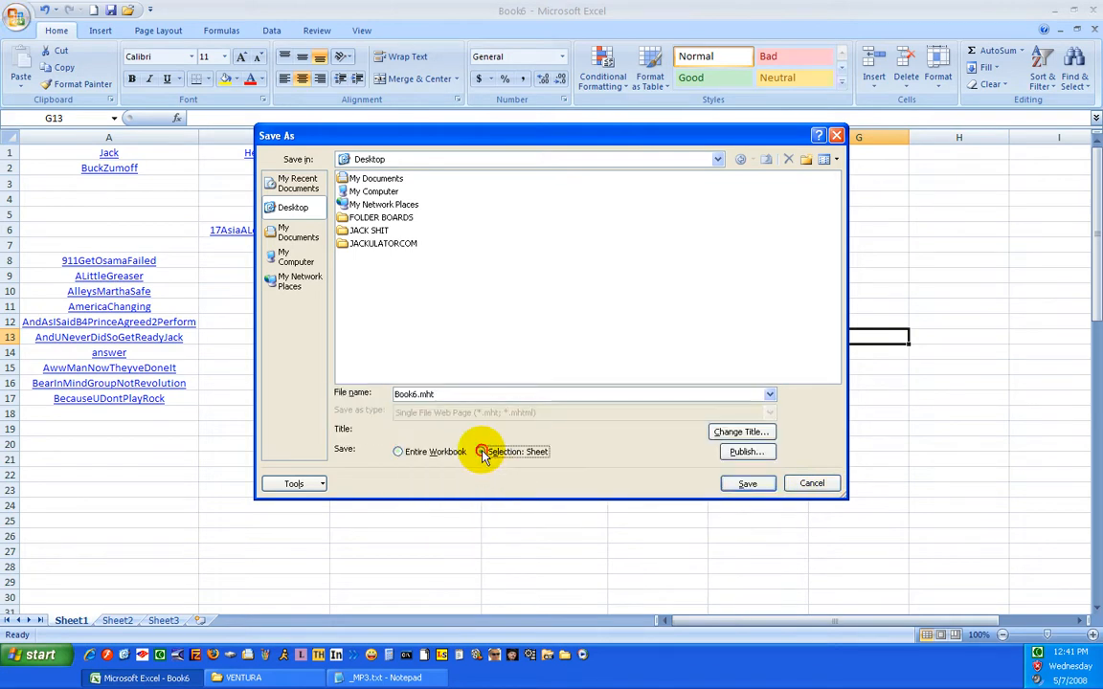
left_click(746, 452)
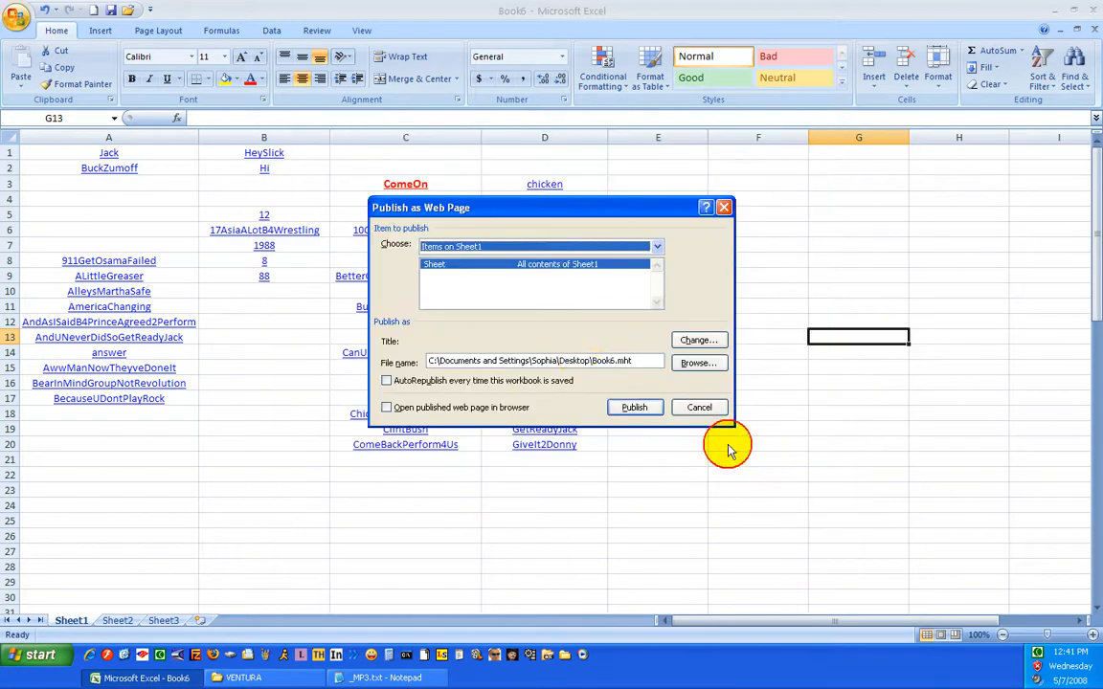
left_click(635, 409)
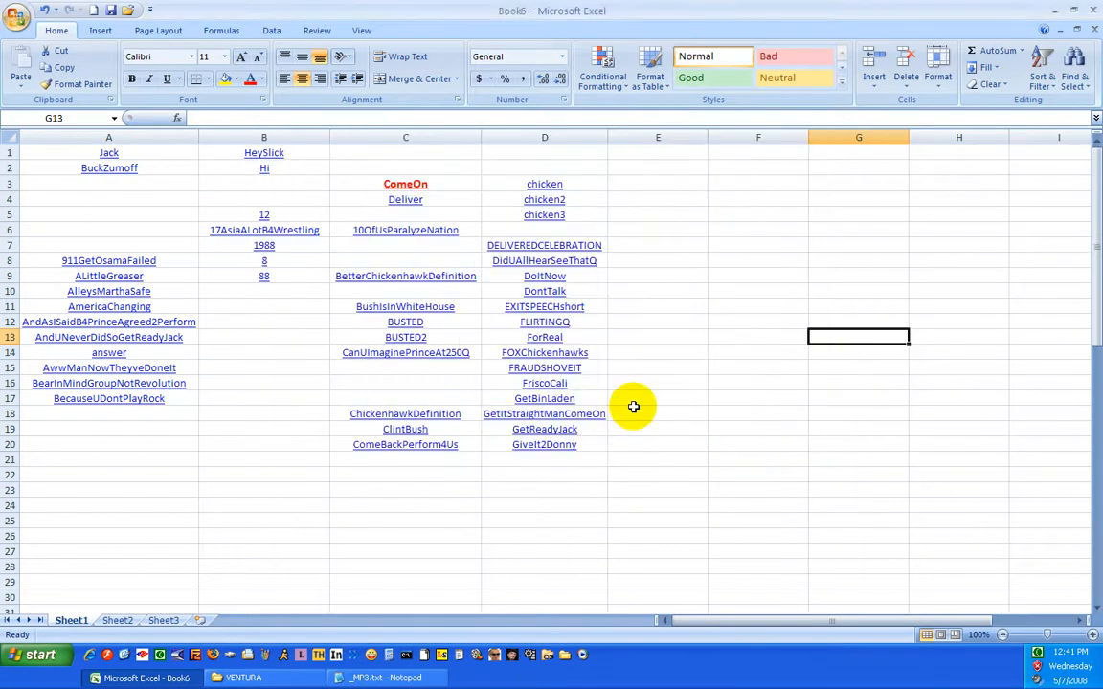
Minimize the open windows to reach the desktop and open Book6.mht in Internet Explorer
left_click(1054, 9)
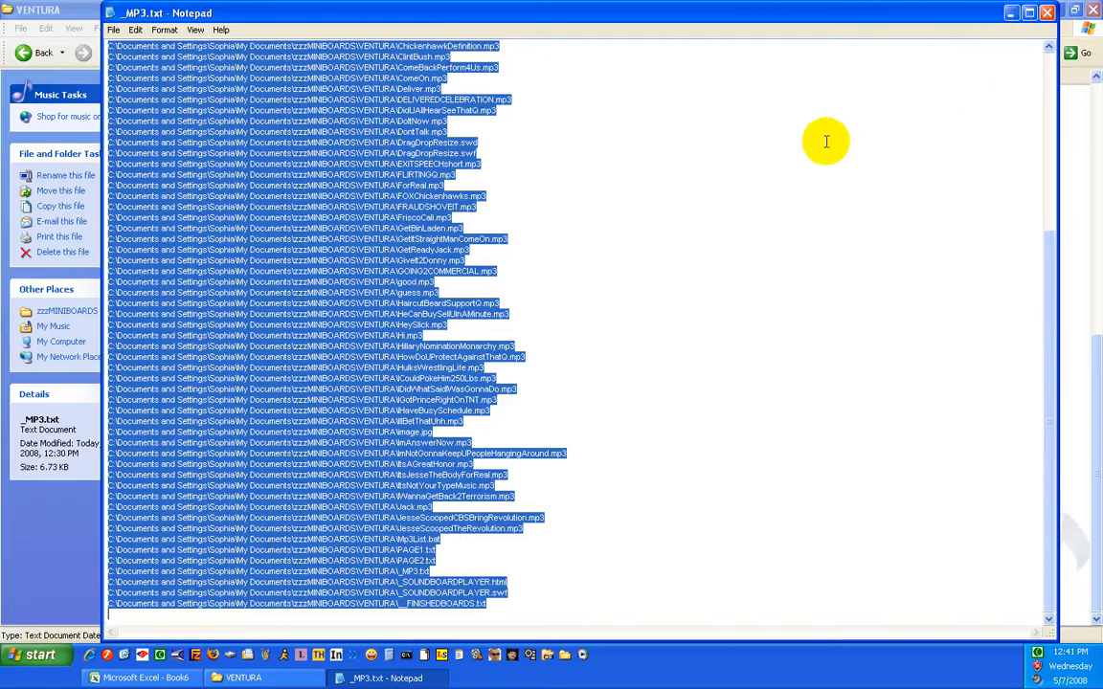
left_click(1011, 13)
left_click(1056, 9)
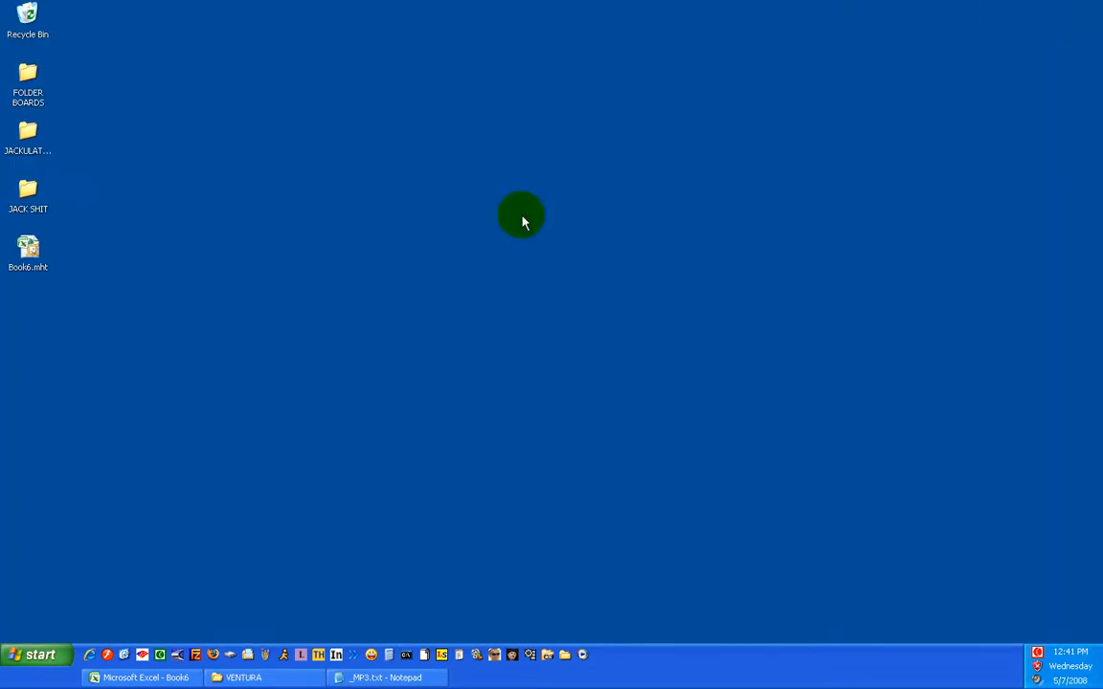
double_click(23, 251)
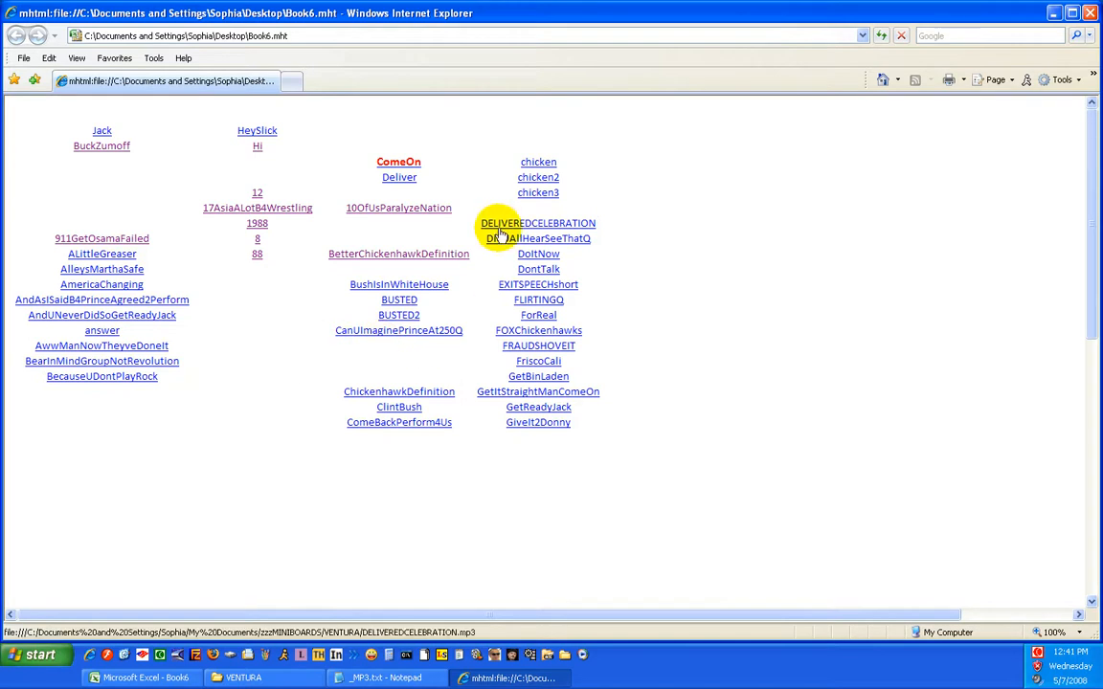
Test the published soundboard by playing the 17AsiaALotB4Wrestling, AndAsISaidB4PrinceAgreed2Perform and FLIRTINGQ links
left_click(258, 255)
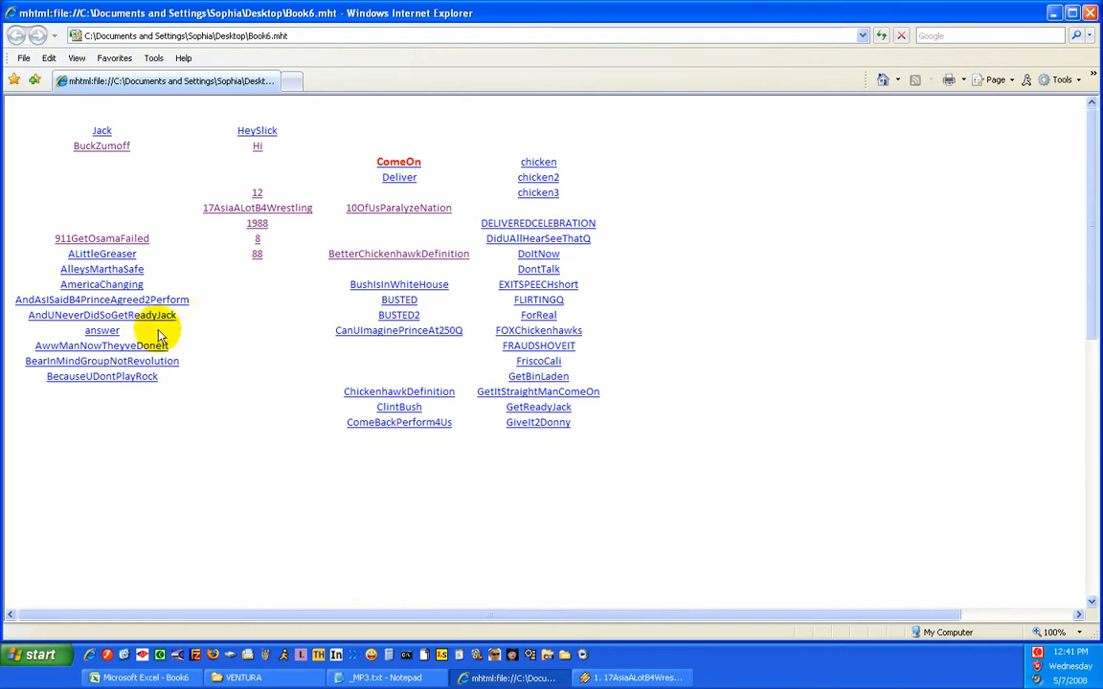
left_click(173, 299)
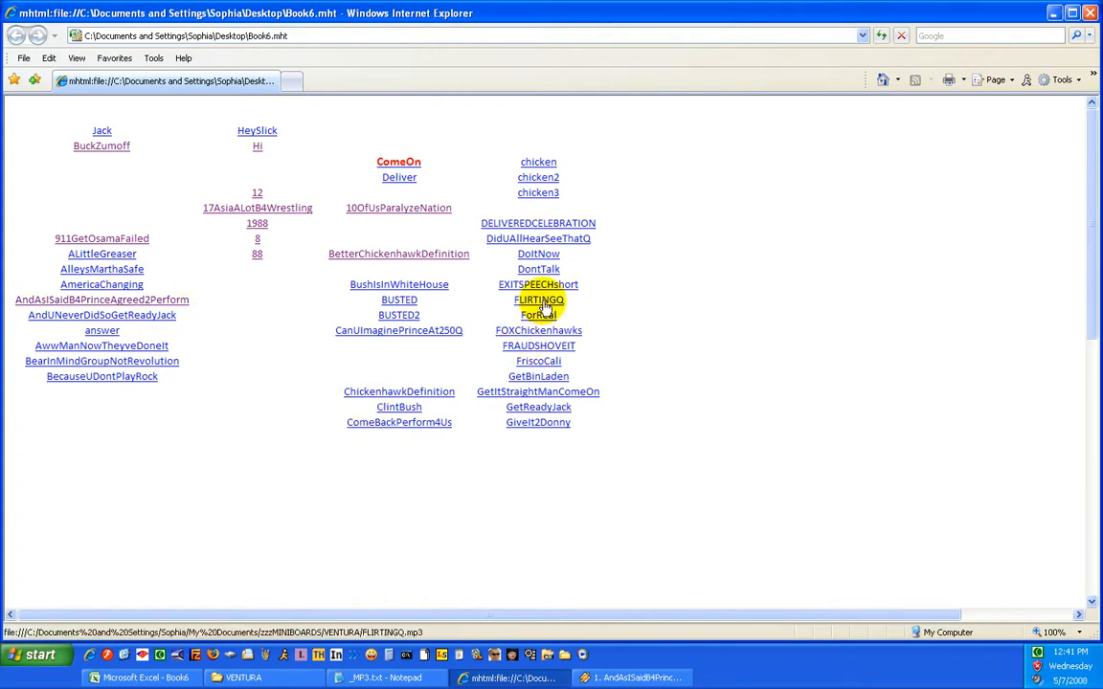
left_click(542, 303)
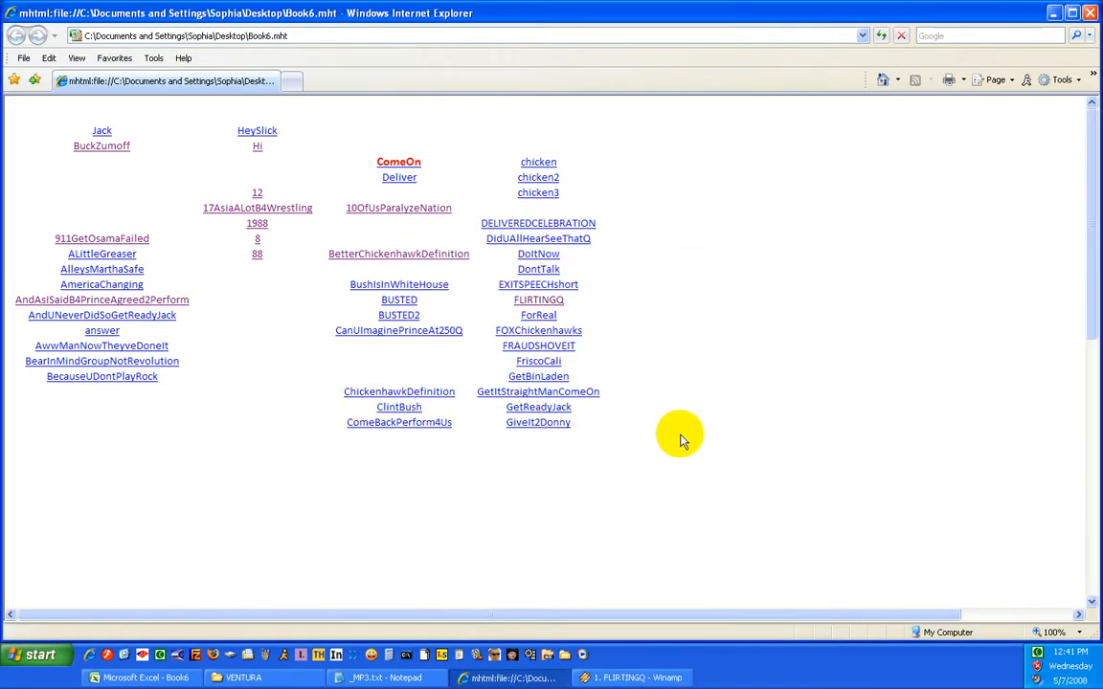
left_click(332, 457)
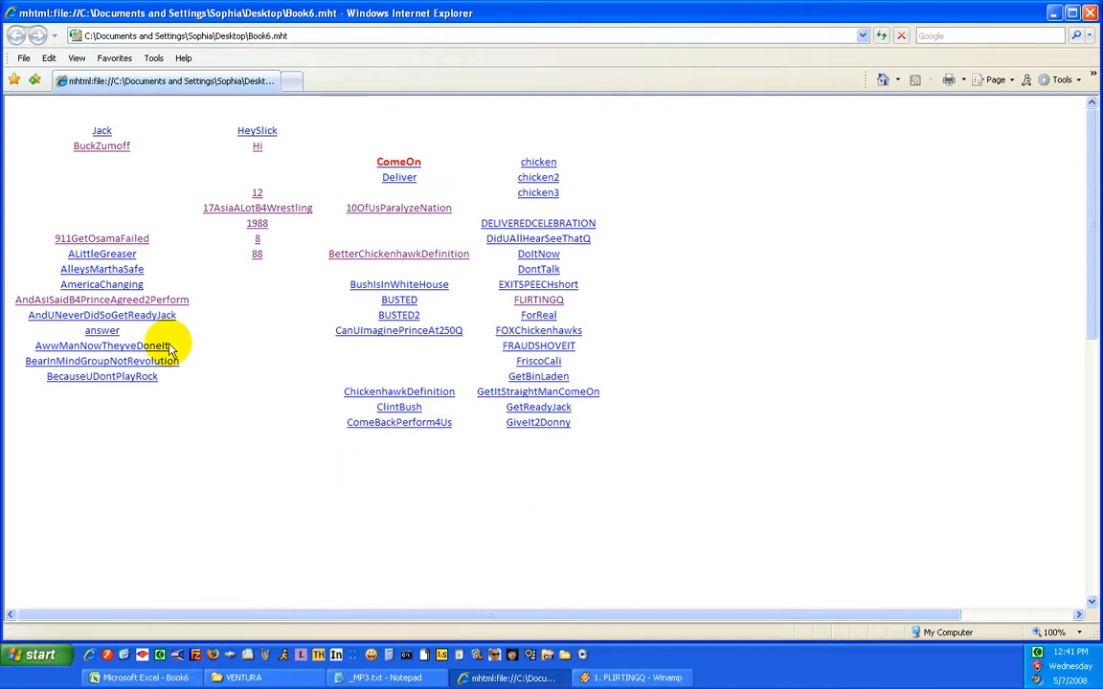
left_click_drag(686, 462, 711, 354)
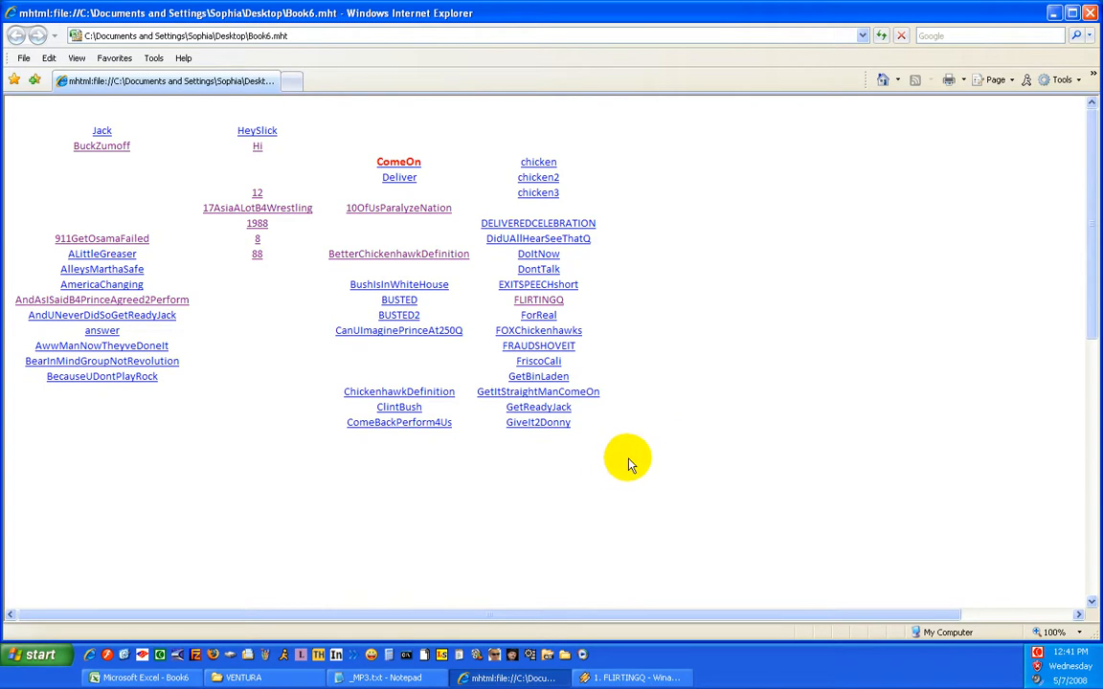
right_click(1037, 653)
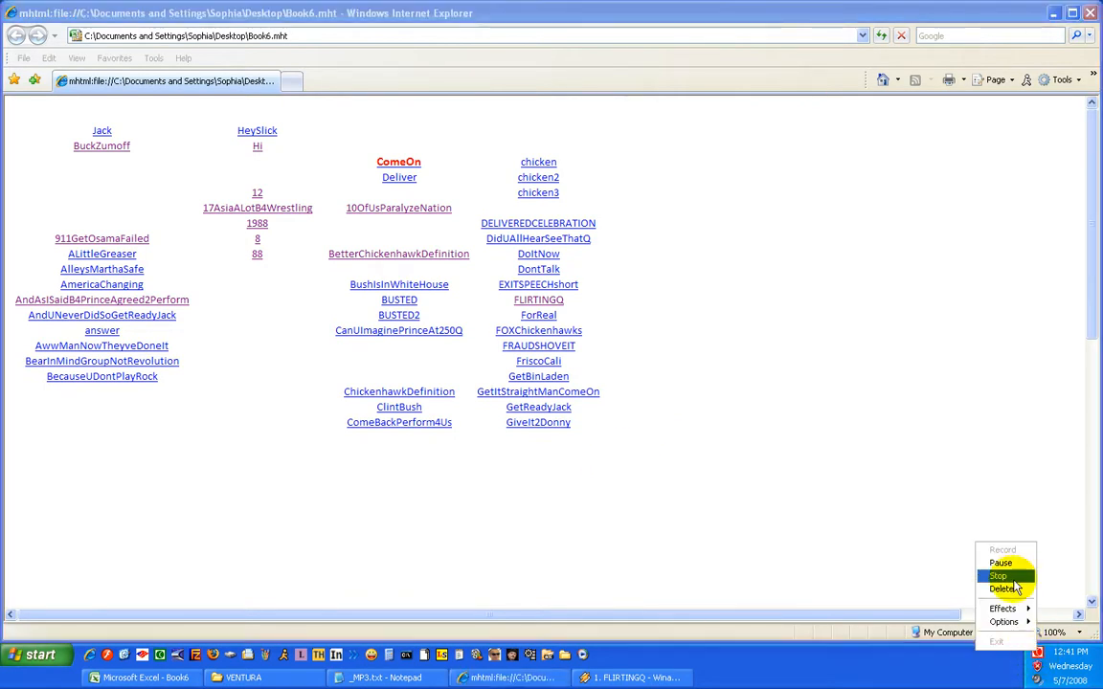